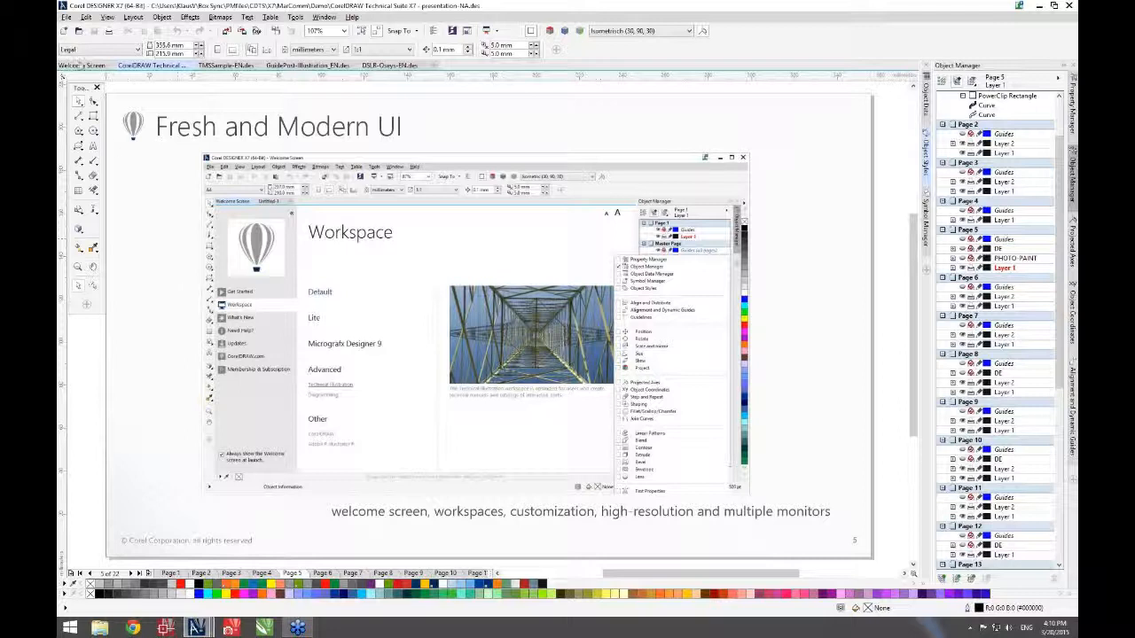
# - Apply the Default workspace from the Workspace page of the Welcome Screen
pyautogui.click(78, 66)
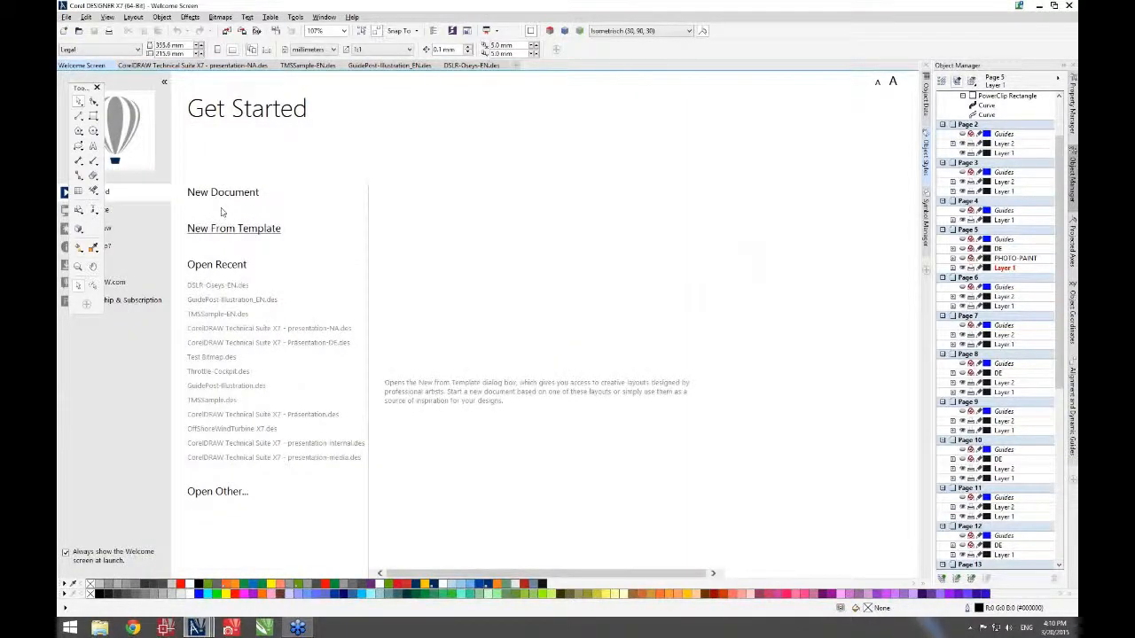
pyautogui.click(118, 213)
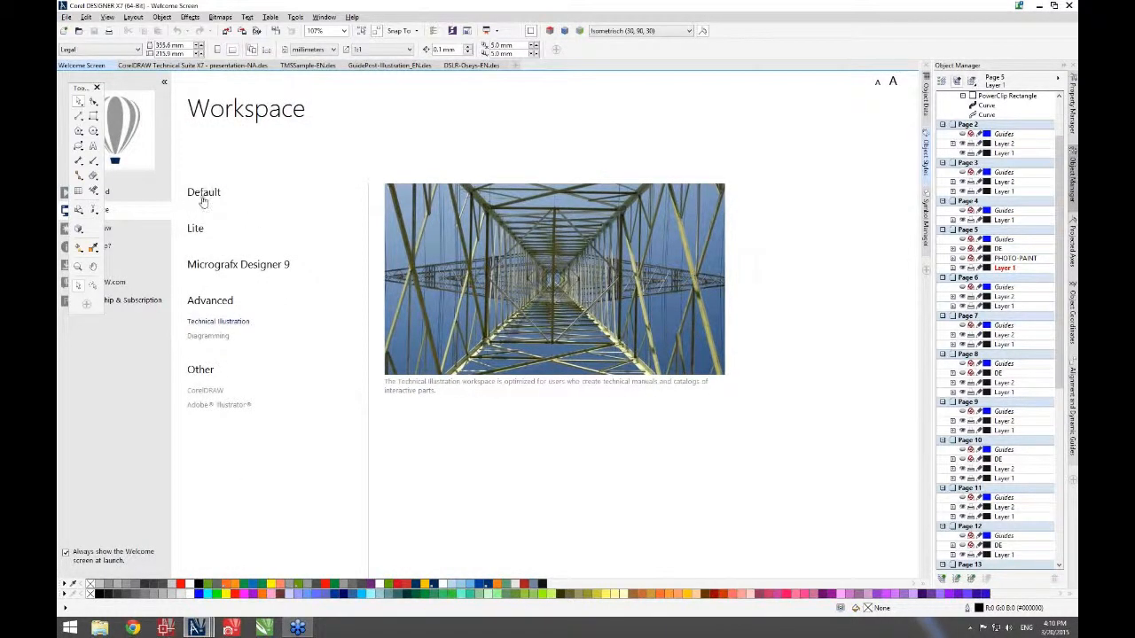
pyautogui.click(202, 193)
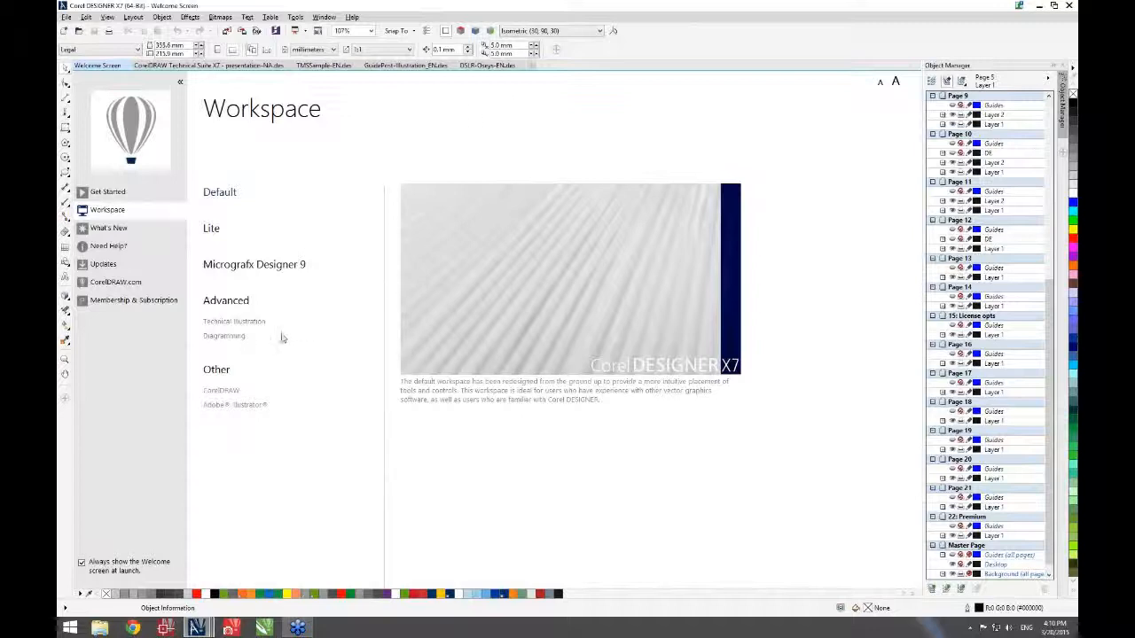
pyautogui.moveTo(238, 342)
pyautogui.click(222, 325)
pyautogui.click(222, 324)
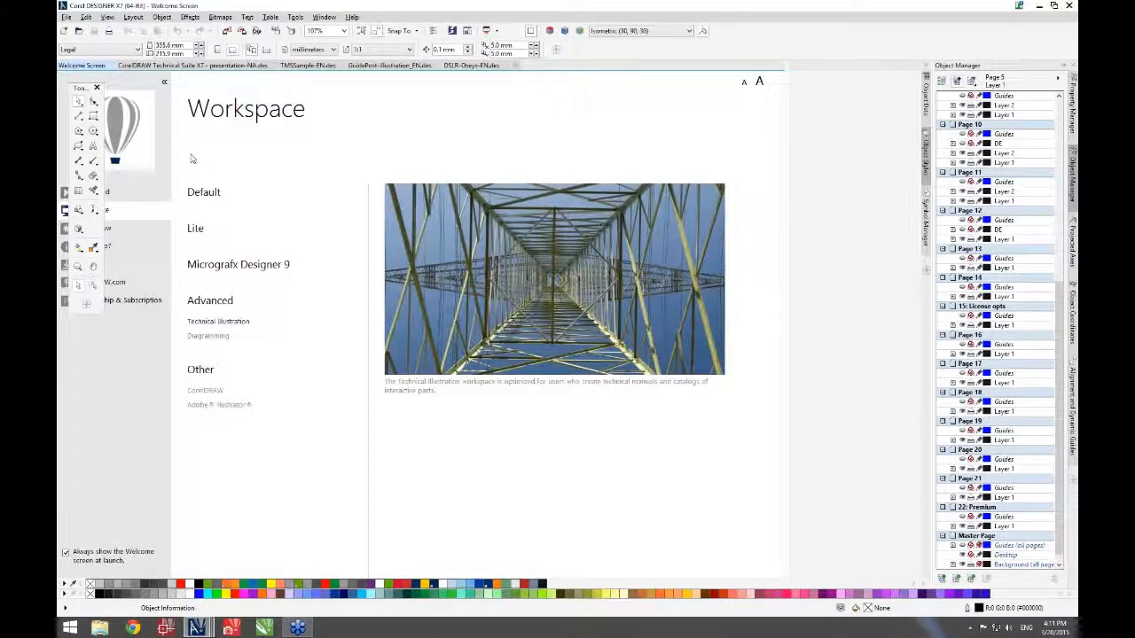
# - Examine the quick customize lists for the property bar and dockers in the presentation document, and advance the presentation to page 6
pyautogui.click(146, 66)
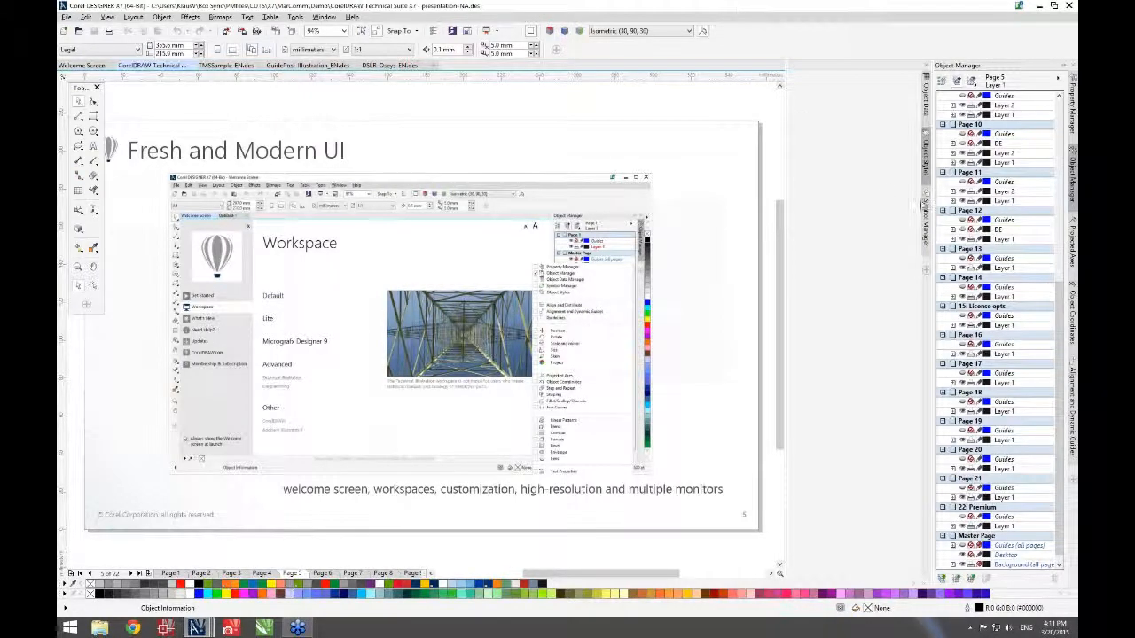
pyautogui.click(927, 155)
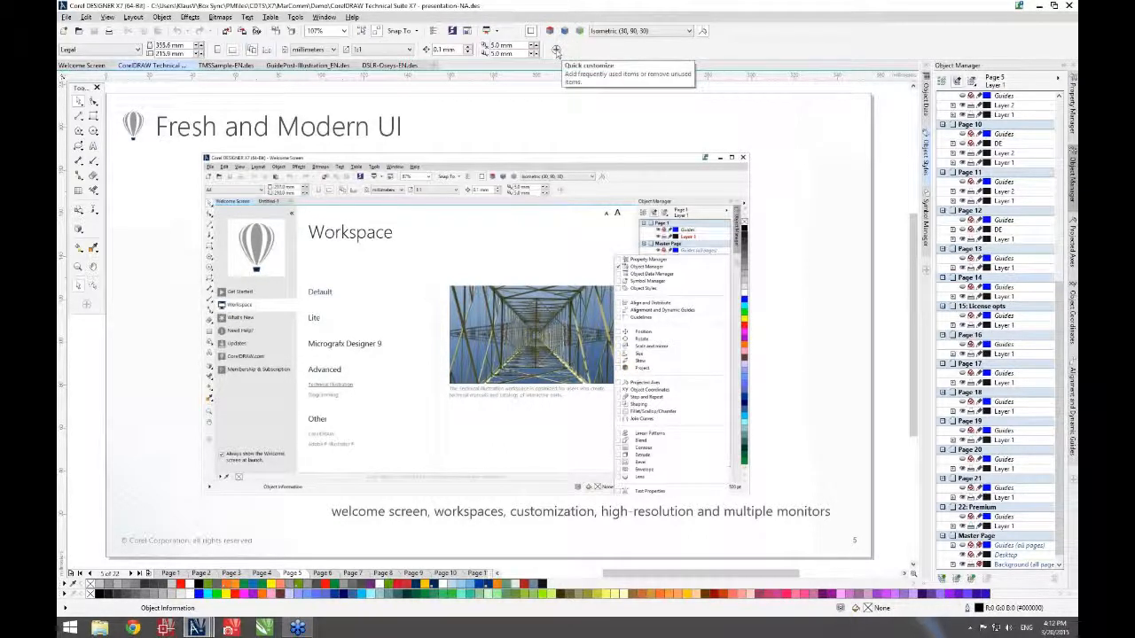
pyautogui.click(556, 51)
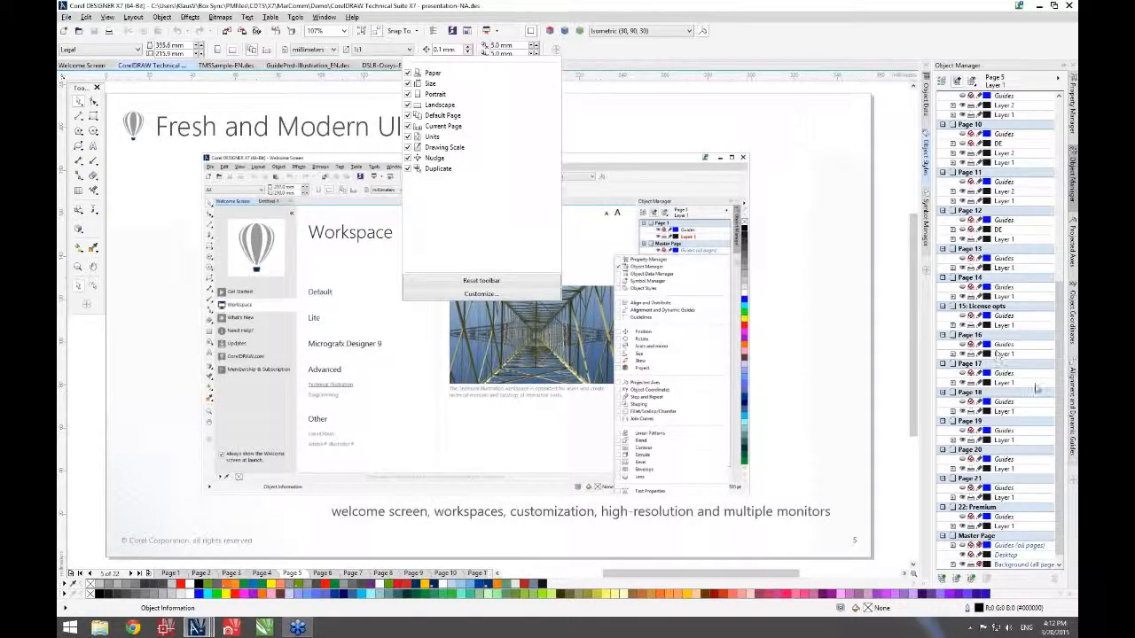
pyautogui.click(1075, 484)
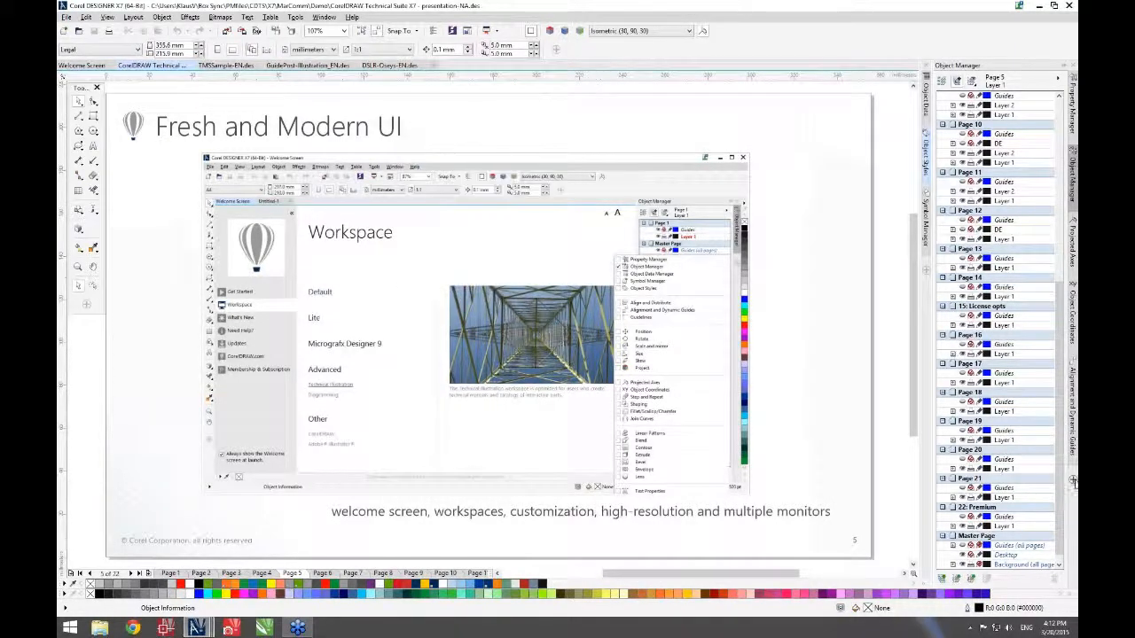
pyautogui.click(1075, 484)
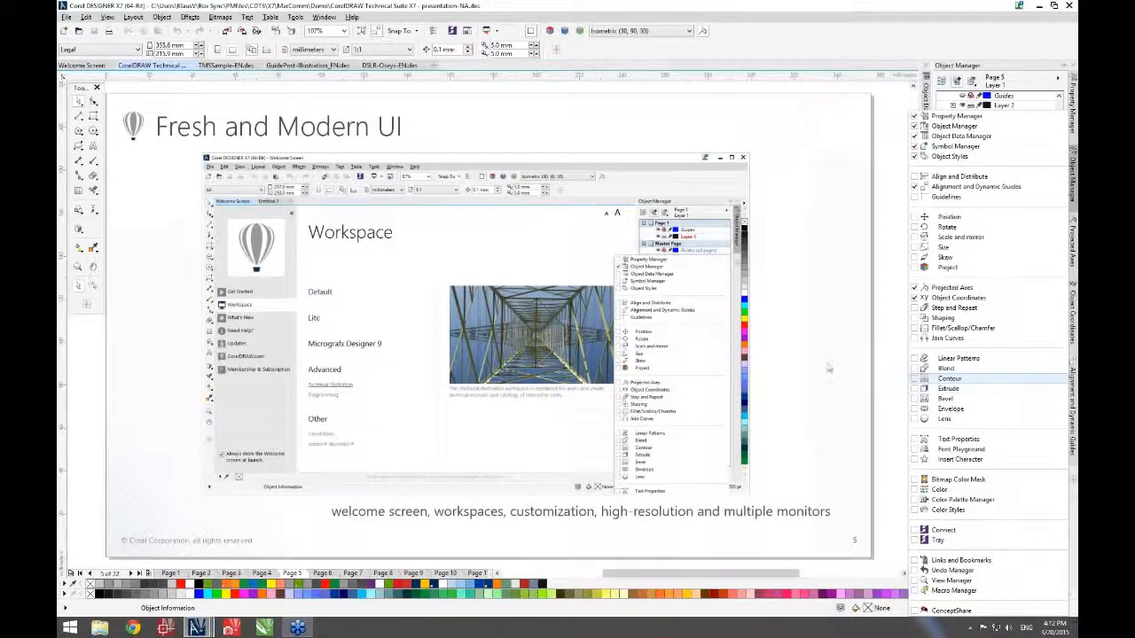
pyautogui.click(761, 49)
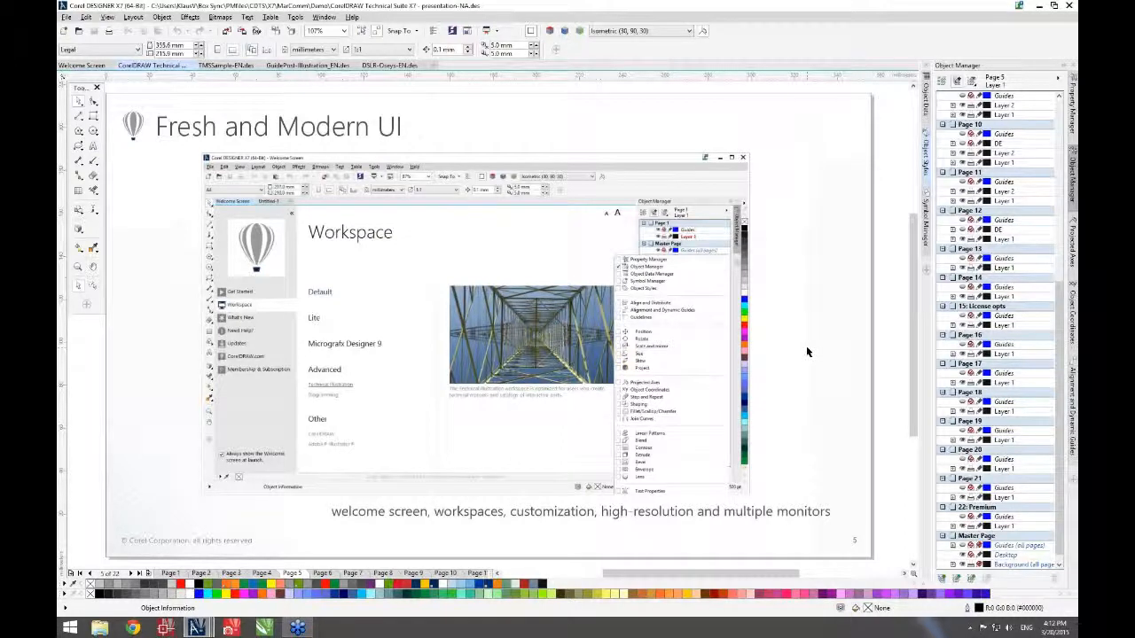
pyautogui.press('pagedown')
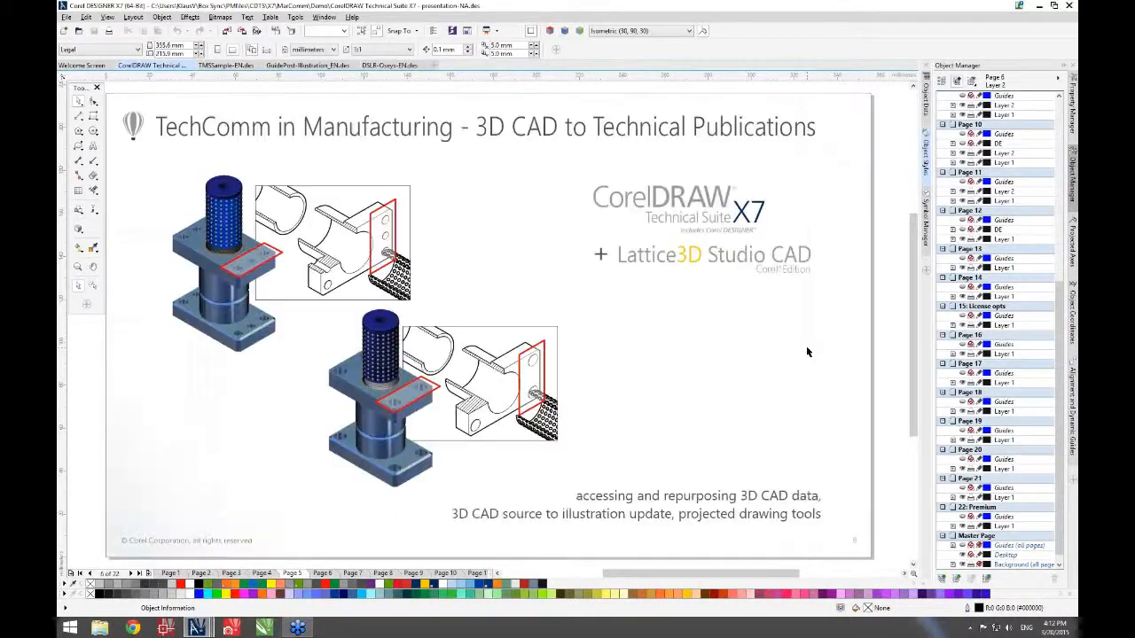
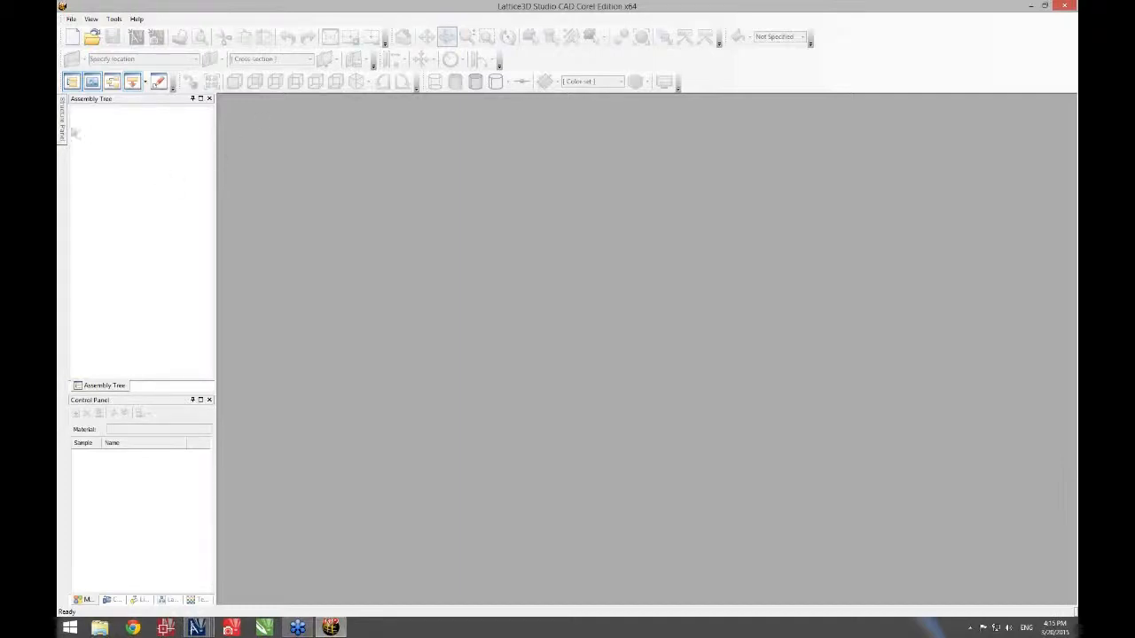
# - In Lattice3D Studio CAD, check the supported import file types and open the model Guide Post V1x.xv2
pyautogui.moveTo(64, 128)
pyautogui.click(92, 39)
pyautogui.click(767, 472)
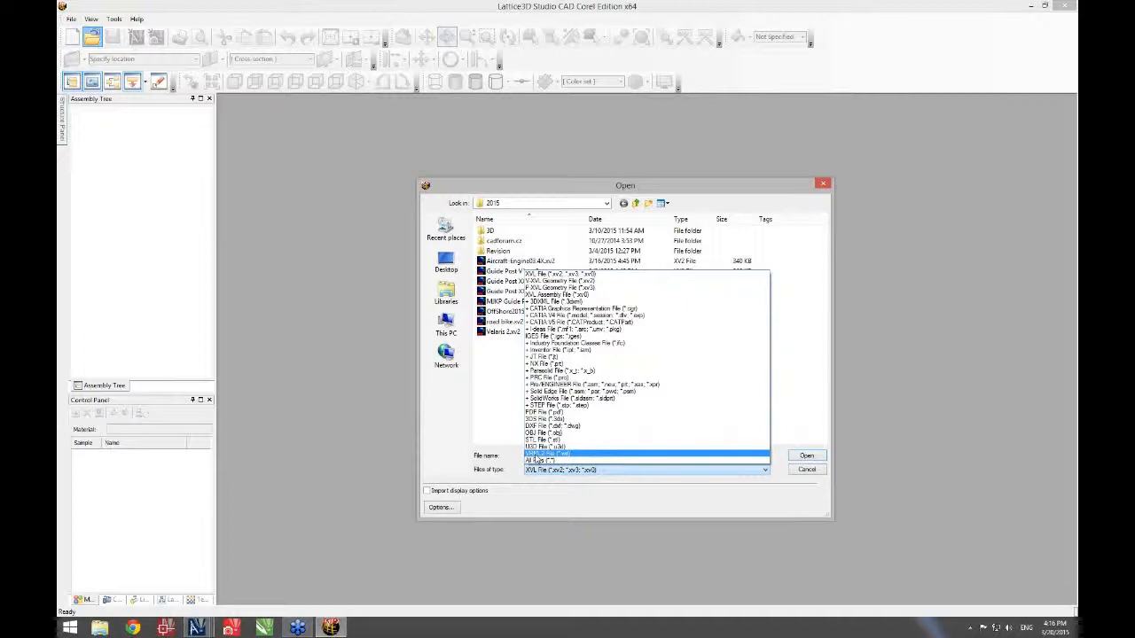
pyautogui.click(492, 394)
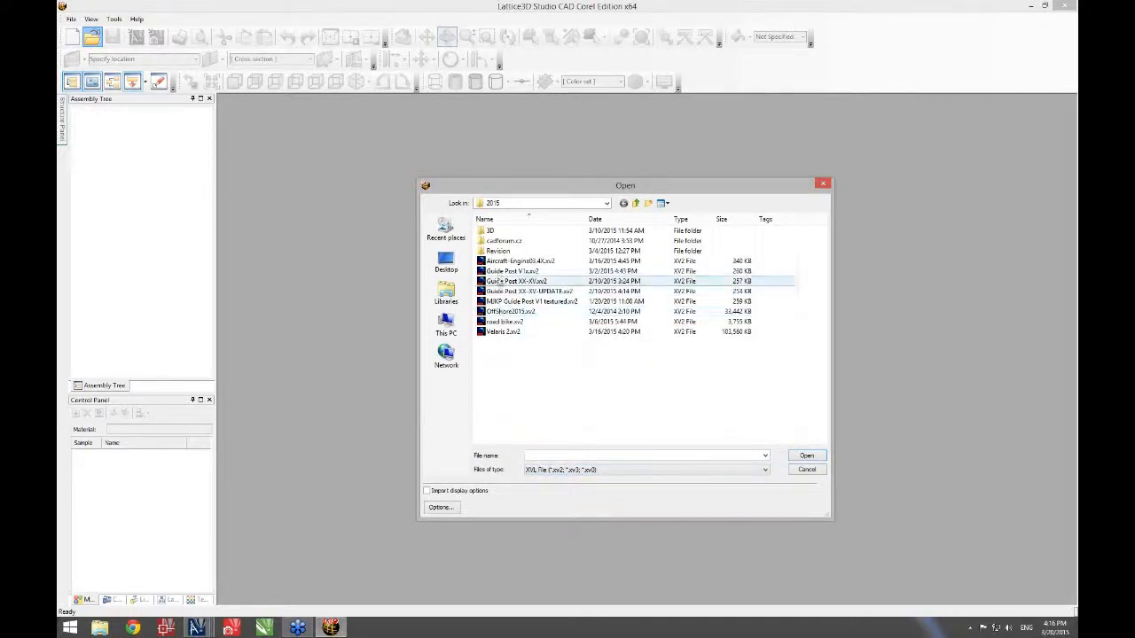
pyautogui.click(518, 270)
pyautogui.click(797, 454)
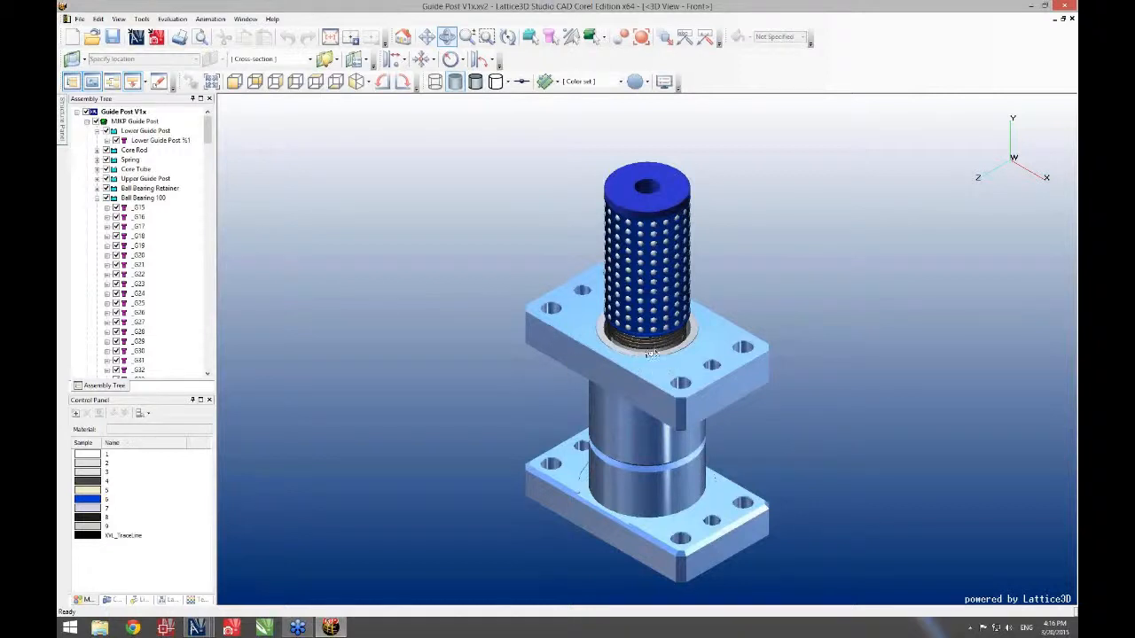
# - Inspect the guide post model from different angles and return it to the isometric view
pyautogui.moveTo(645, 363); pyautogui.dragTo(914, 286)
pyautogui.moveTo(869, 350); pyautogui.dragTo(828, 323)
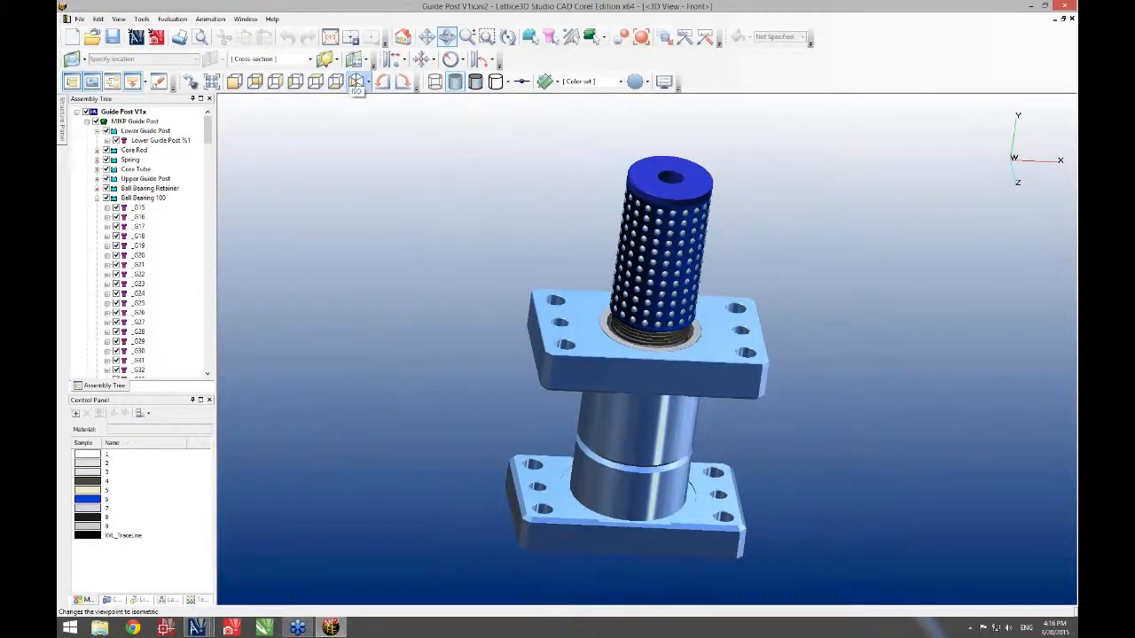
pyautogui.click(355, 81)
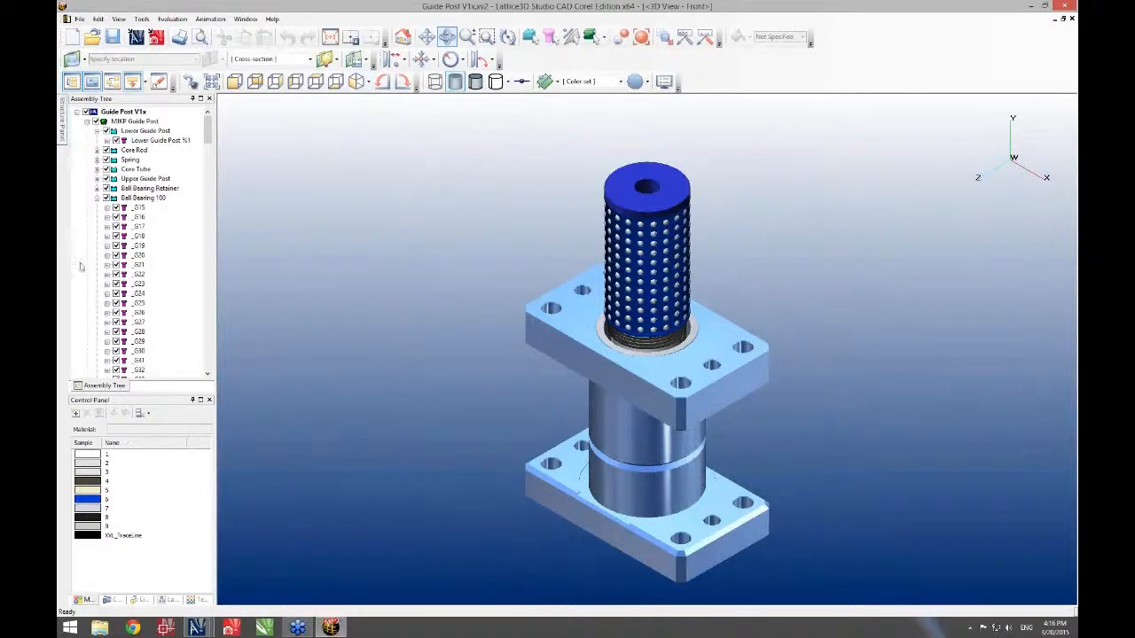
# - Collapse the Ball Bearing 100 group in the assembly tree and apply the Illustration snapshot with the exploded view
pyautogui.click(97, 199)
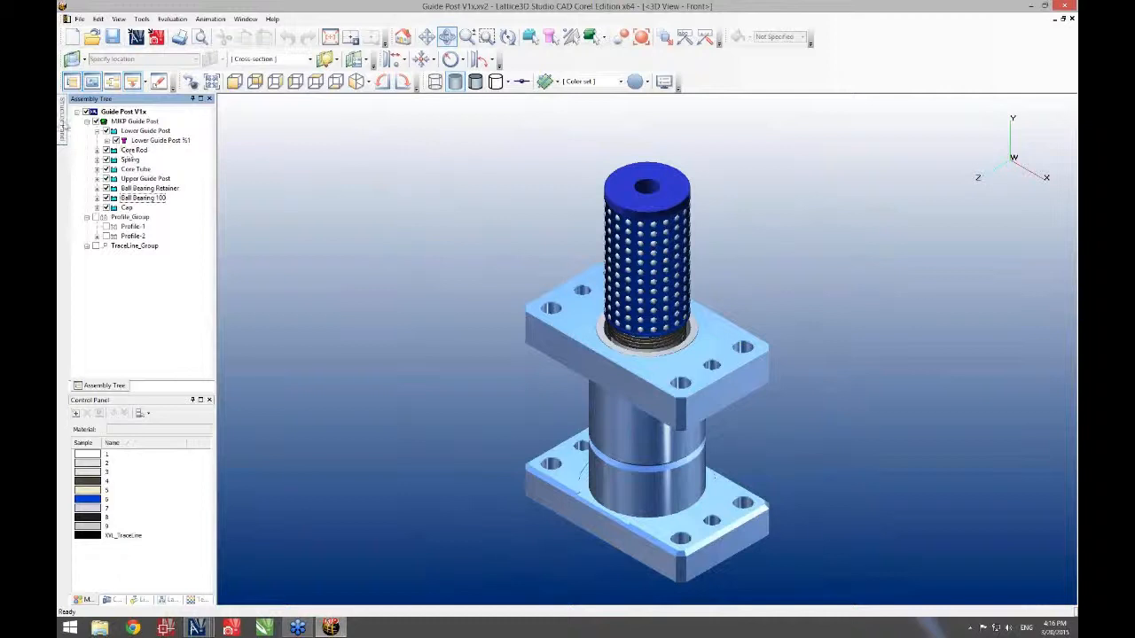
pyautogui.moveTo(62, 119)
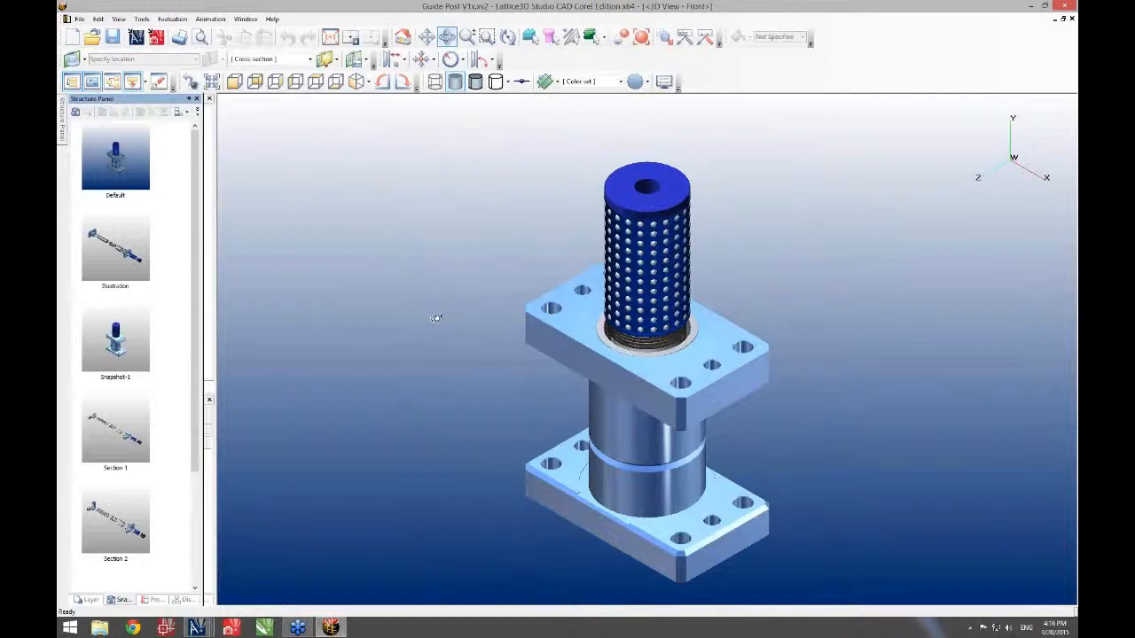
pyautogui.click(114, 251)
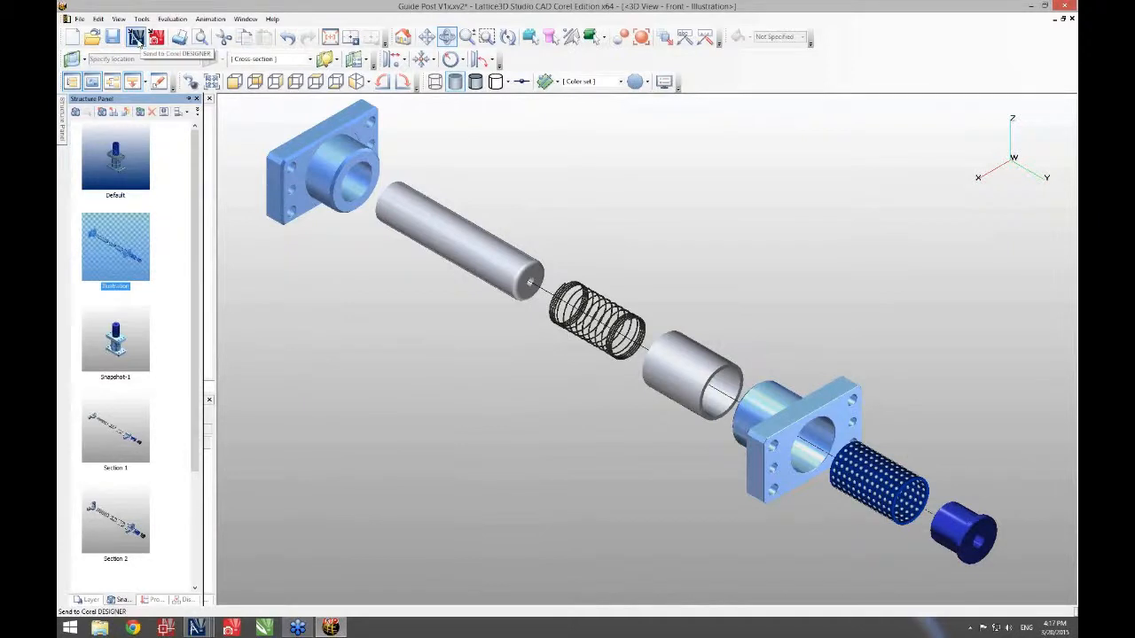
# - Open the detailed Send to Corel DESIGNER settings and load the TechIllustration preset
pyautogui.click(136, 38)
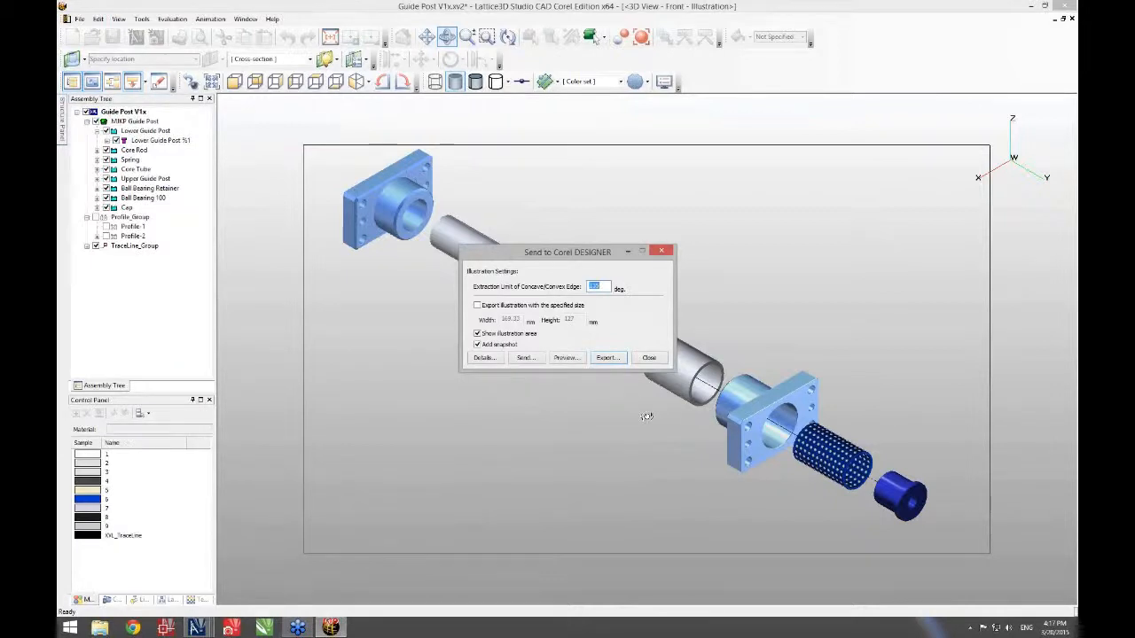
pyautogui.click(483, 358)
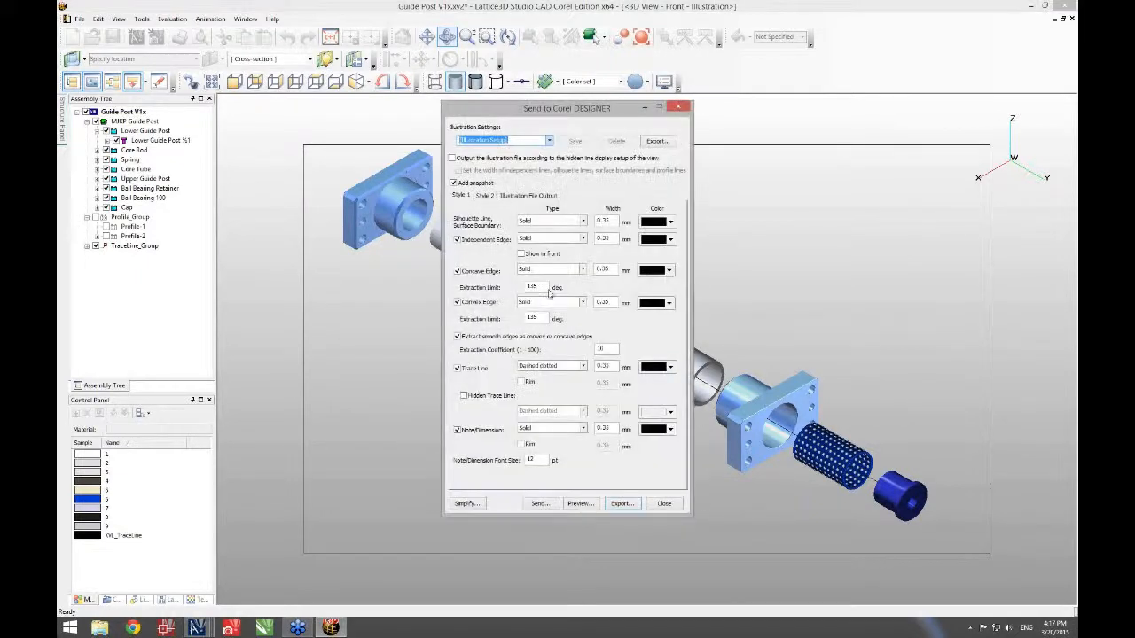
pyautogui.click(548, 140)
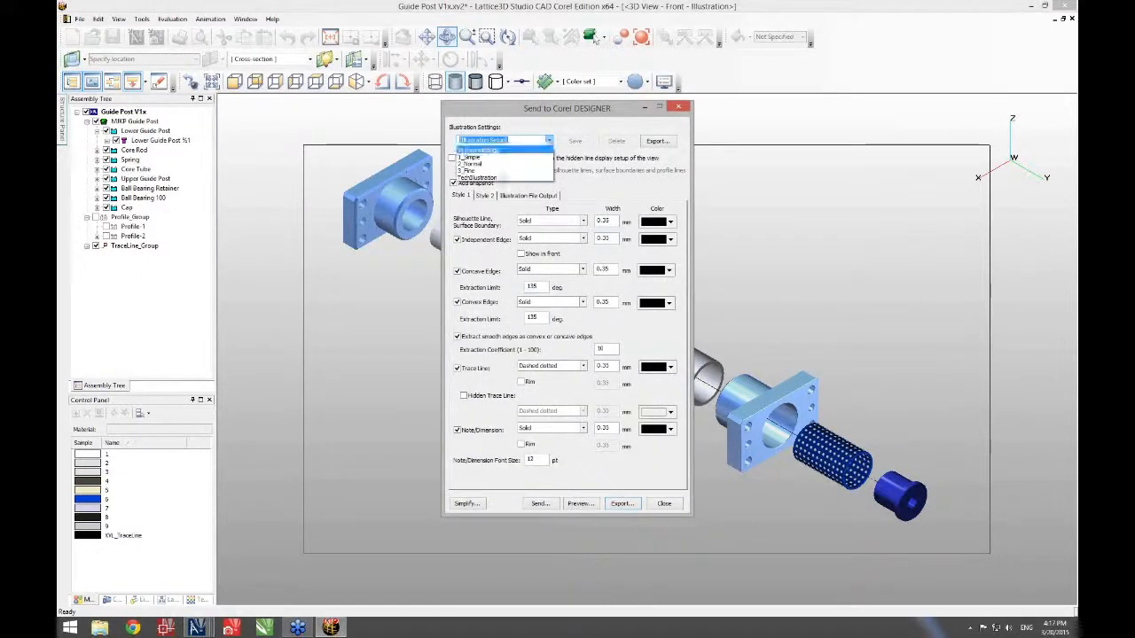
pyautogui.click(476, 177)
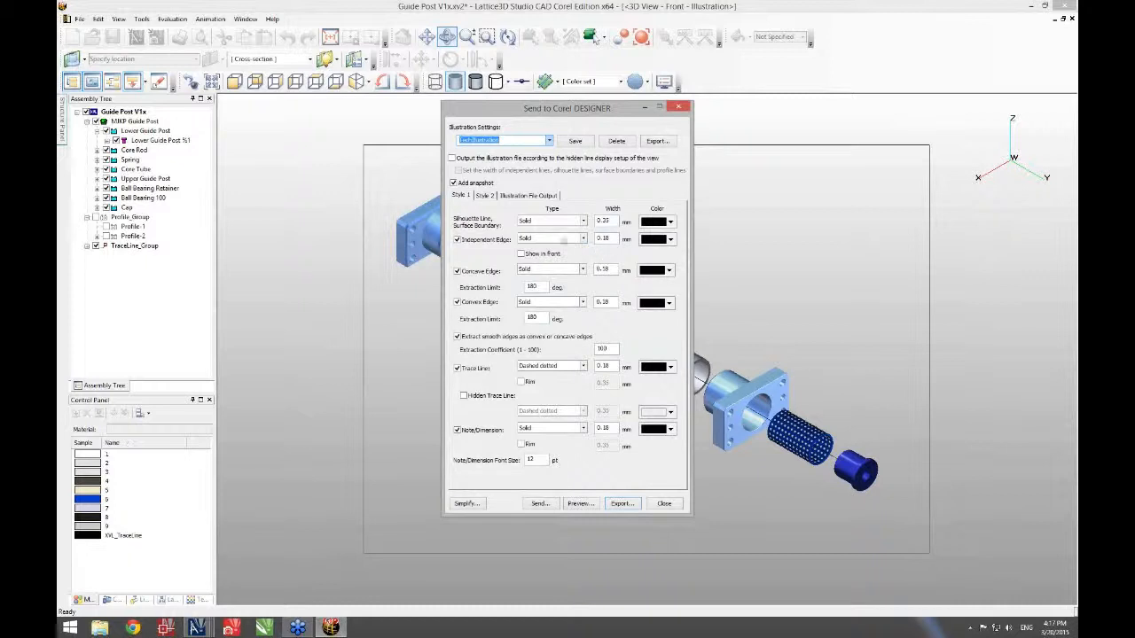
# - Review the Style 2 and Illustration File Output settings and the available presets, and close the settings without sending the illustration
pyautogui.click(485, 196)
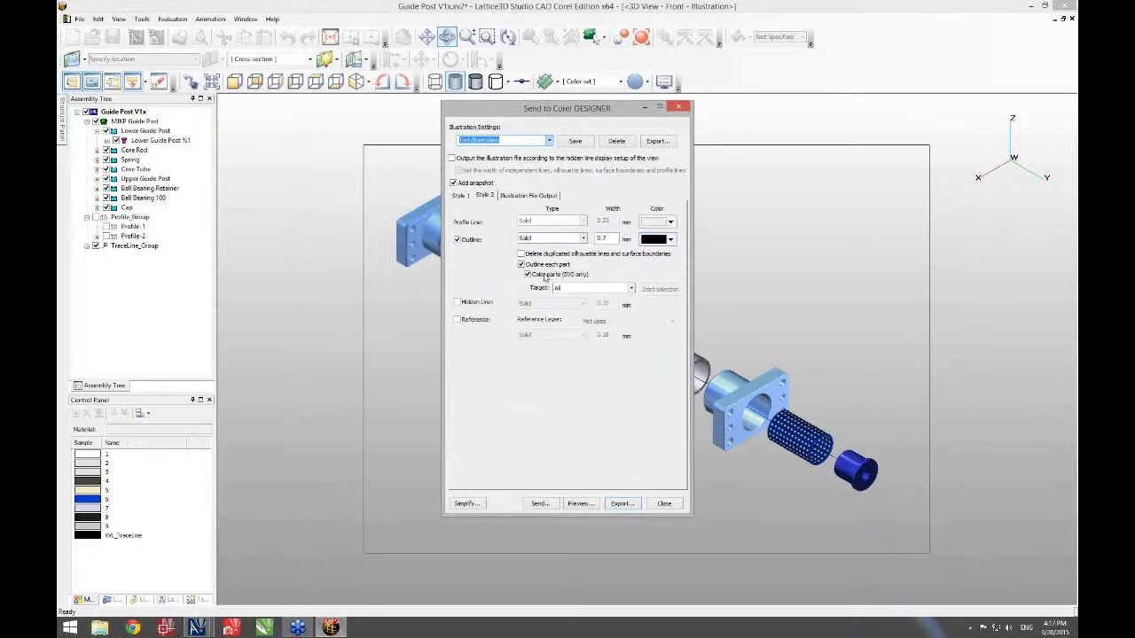
pyautogui.click(529, 194)
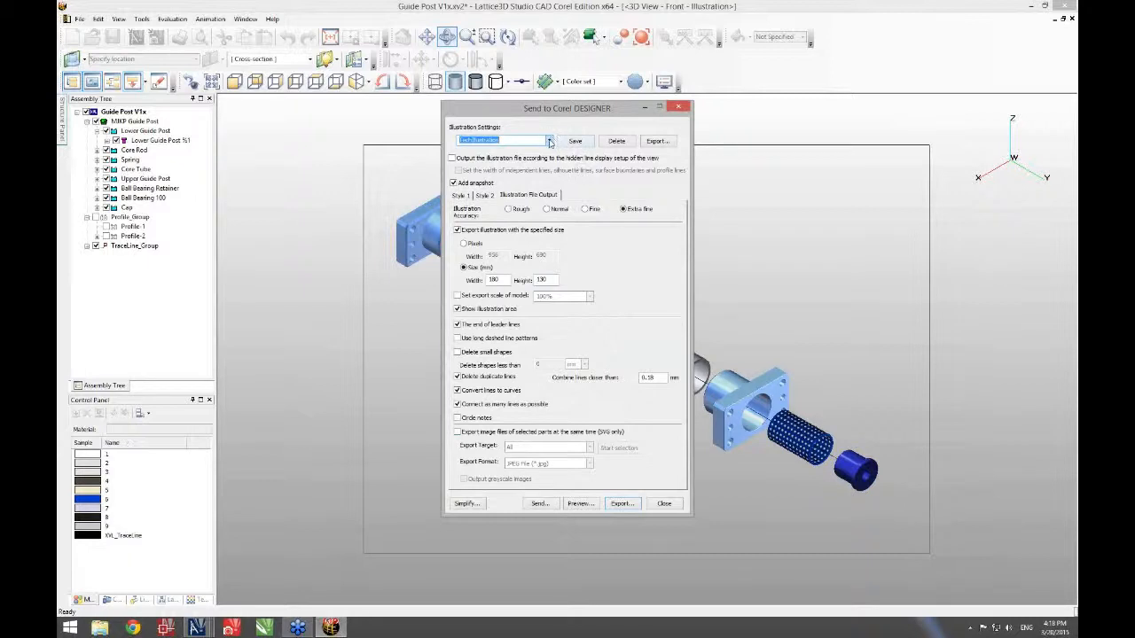
pyautogui.click(550, 143)
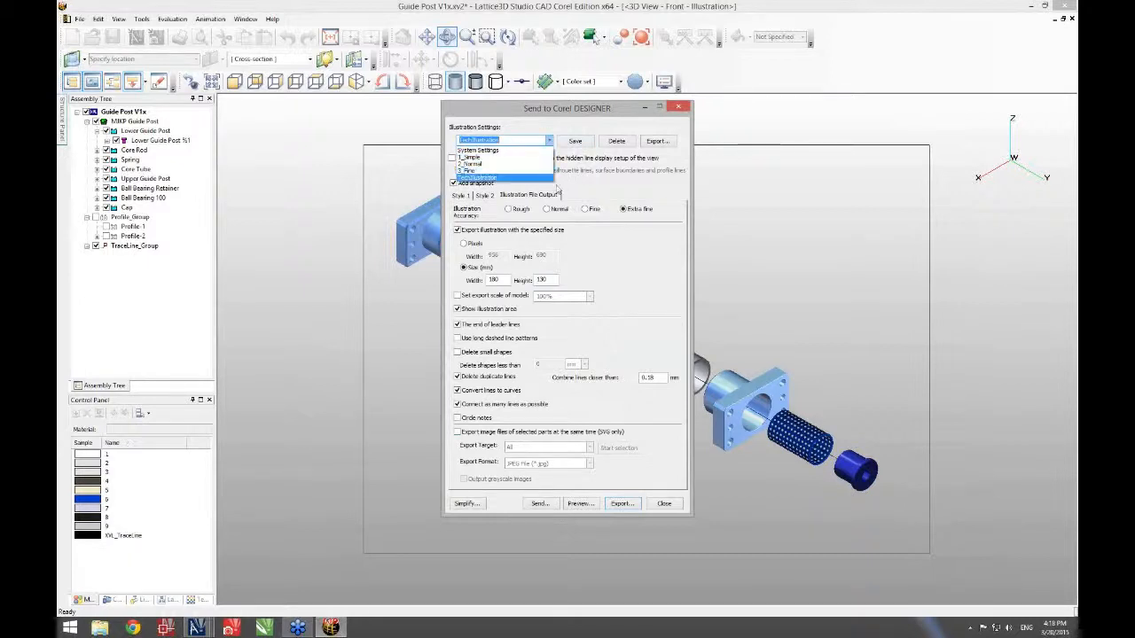
pyautogui.click(606, 184)
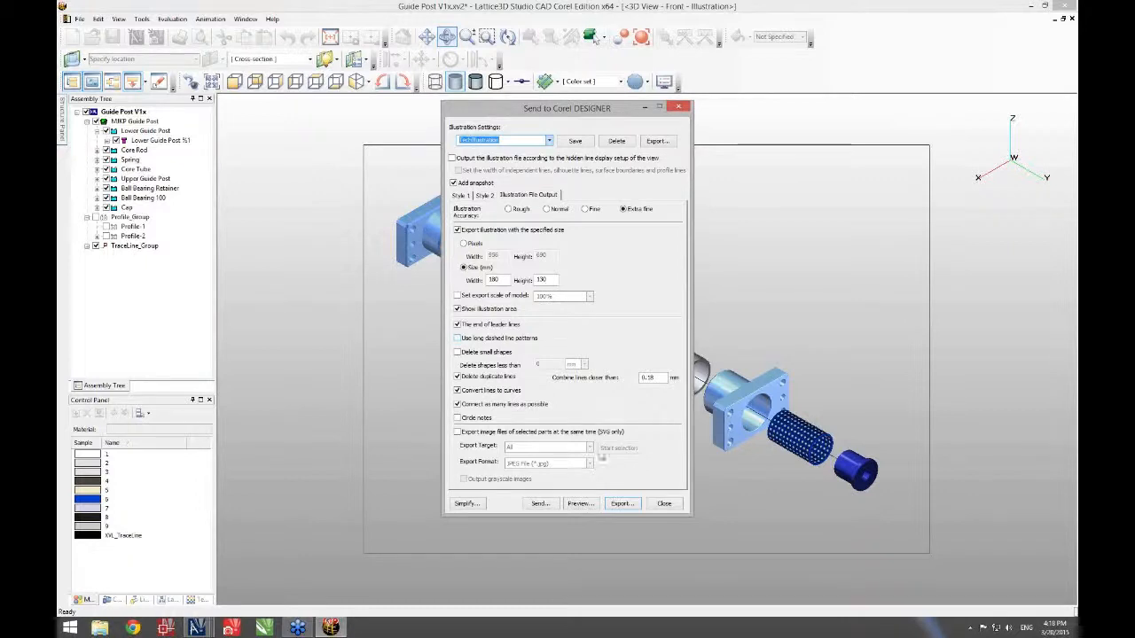
pyautogui.click(660, 503)
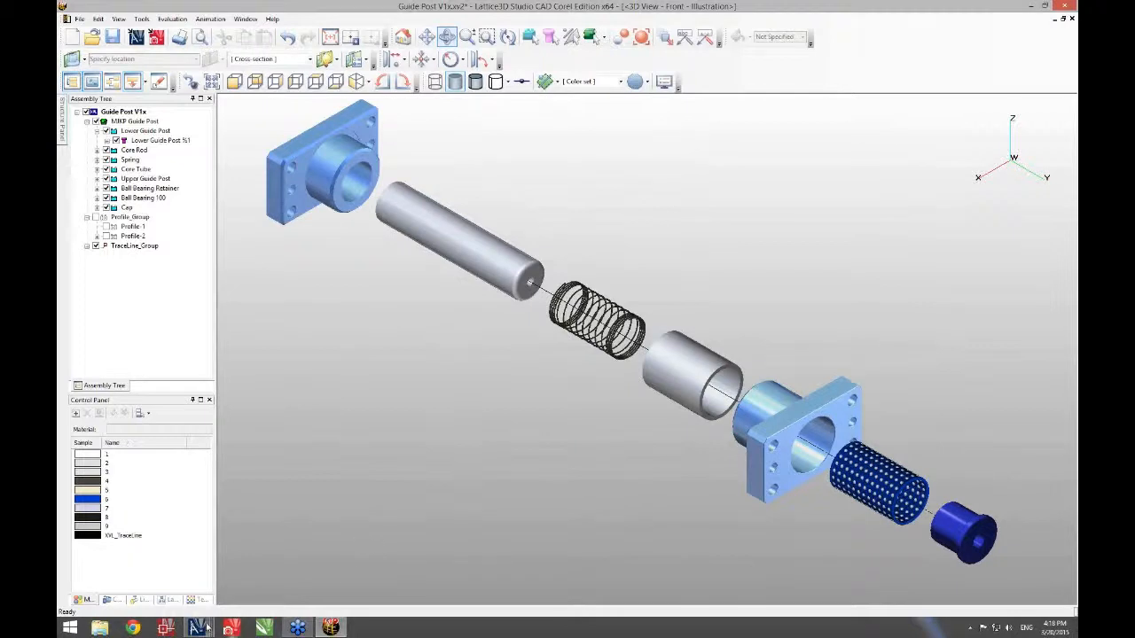
# - Switch to Corel DESIGNER and show page 2 of GuidePost-Illustration_EN.des with the assembly instructions
pyautogui.moveTo(203, 631)
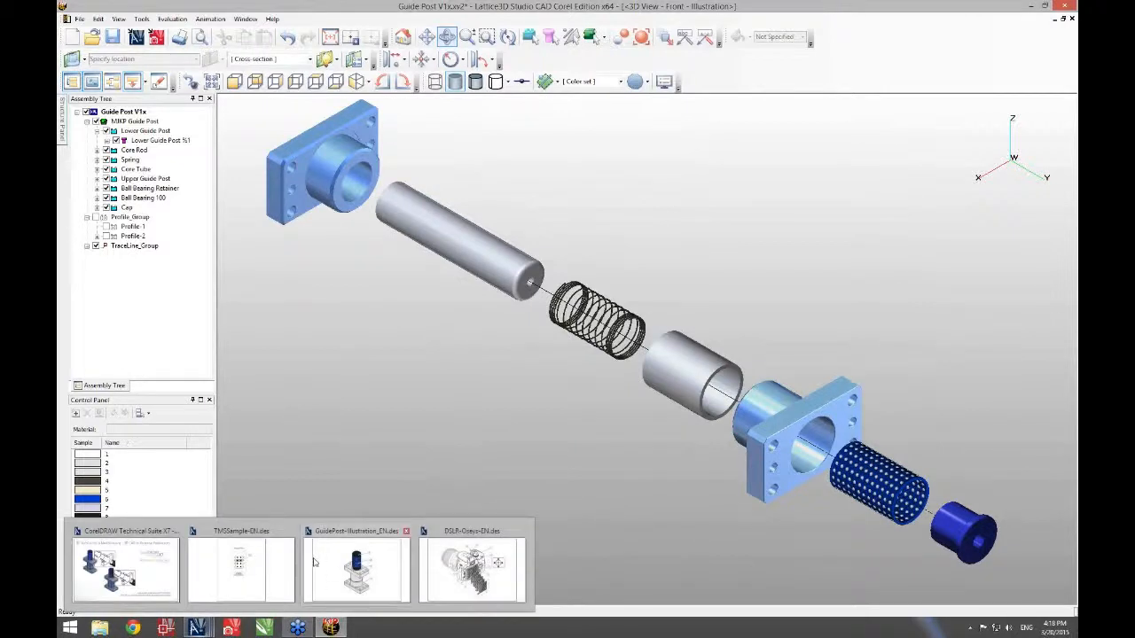
pyautogui.click(355, 568)
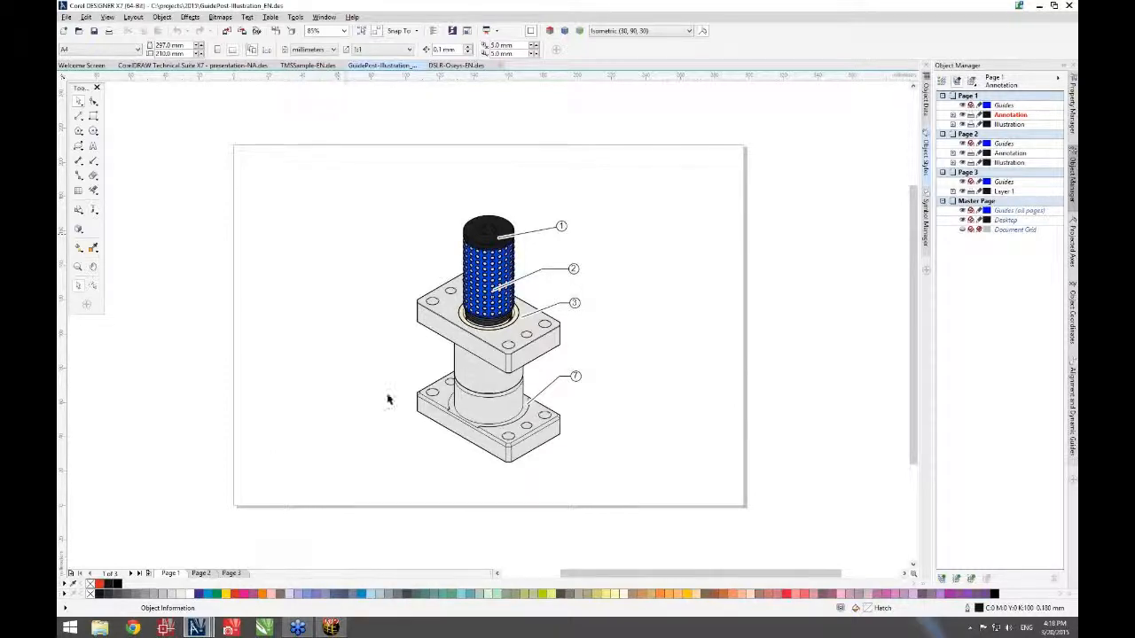
pyautogui.click(202, 574)
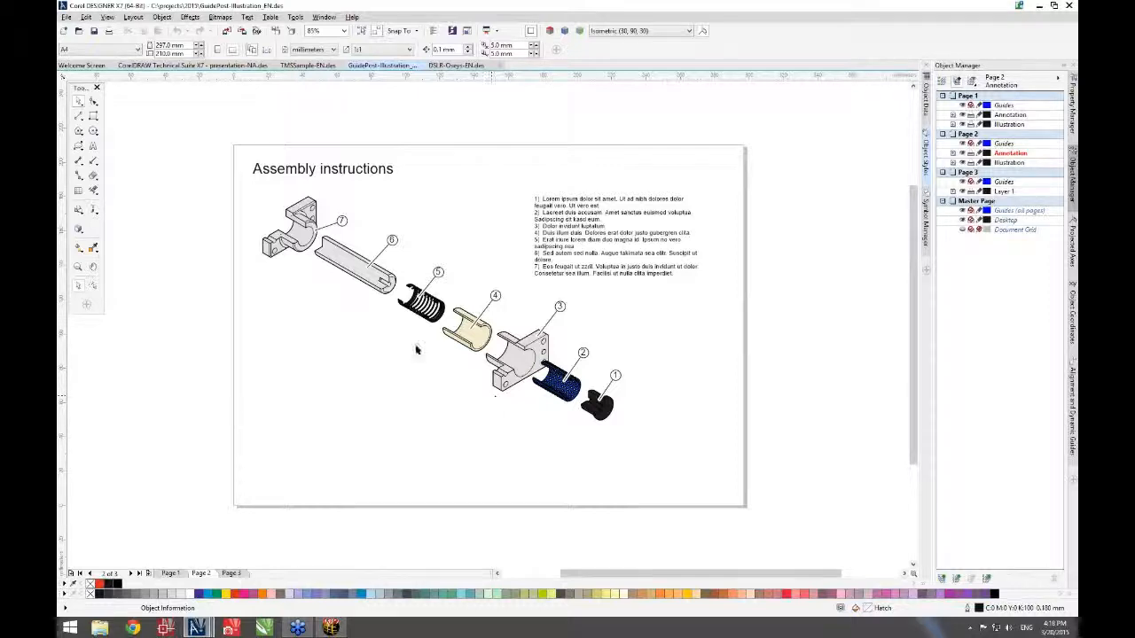
# - Expand page 2's Illustration layer down to the _Root and outline groups of Guide Post V1x-2.svg to examine the part structure
pyautogui.click(953, 162)
pyautogui.click(962, 173)
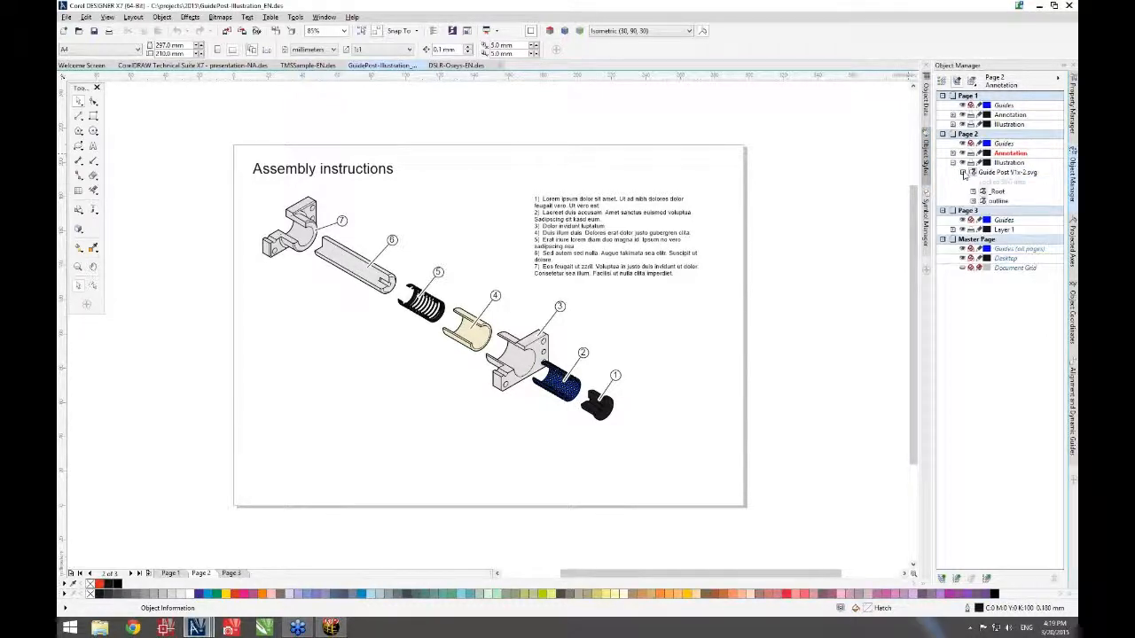
pyautogui.click(973, 191)
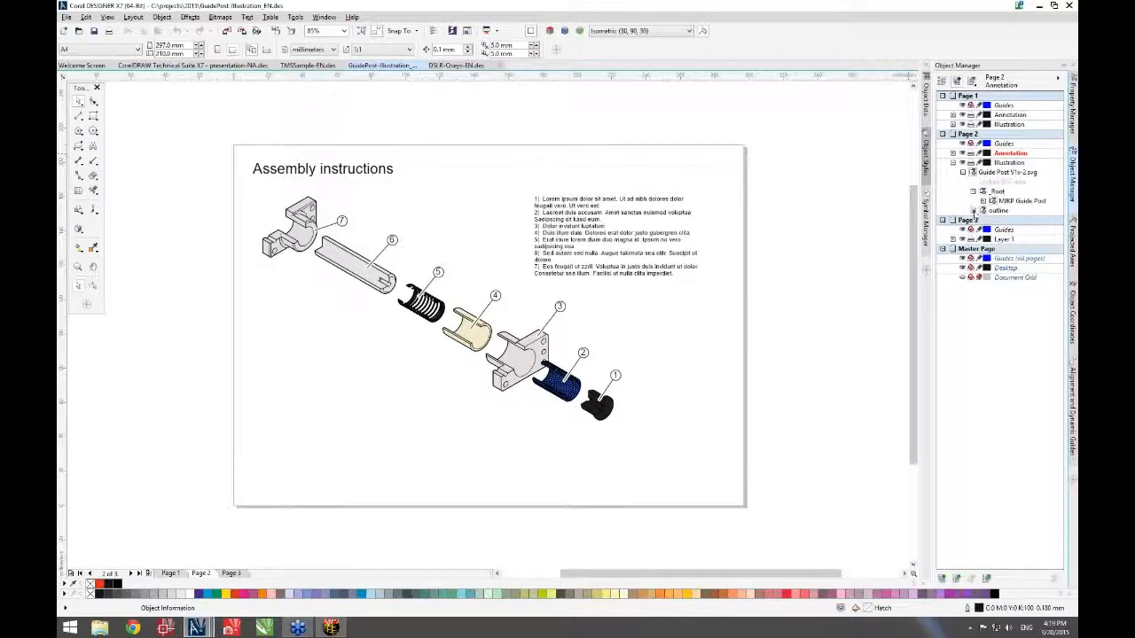
pyautogui.click(973, 210)
pyautogui.click(982, 219)
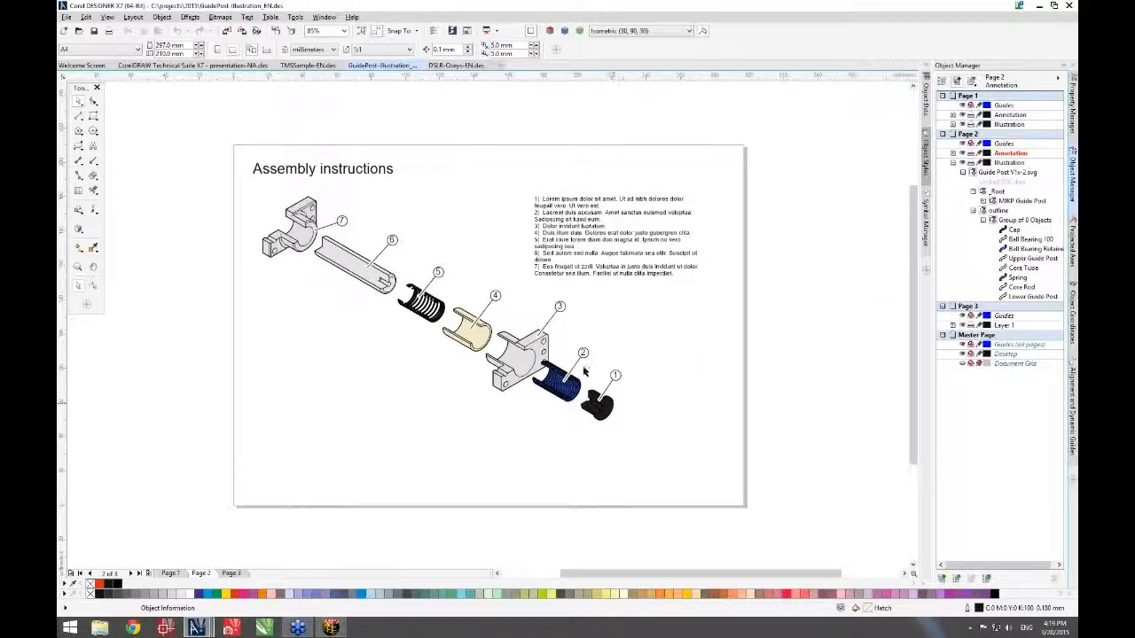
# - Show page 1, select callout 3, and review the Callout tool's halo and text source options without changing them
pyautogui.click(170, 573)
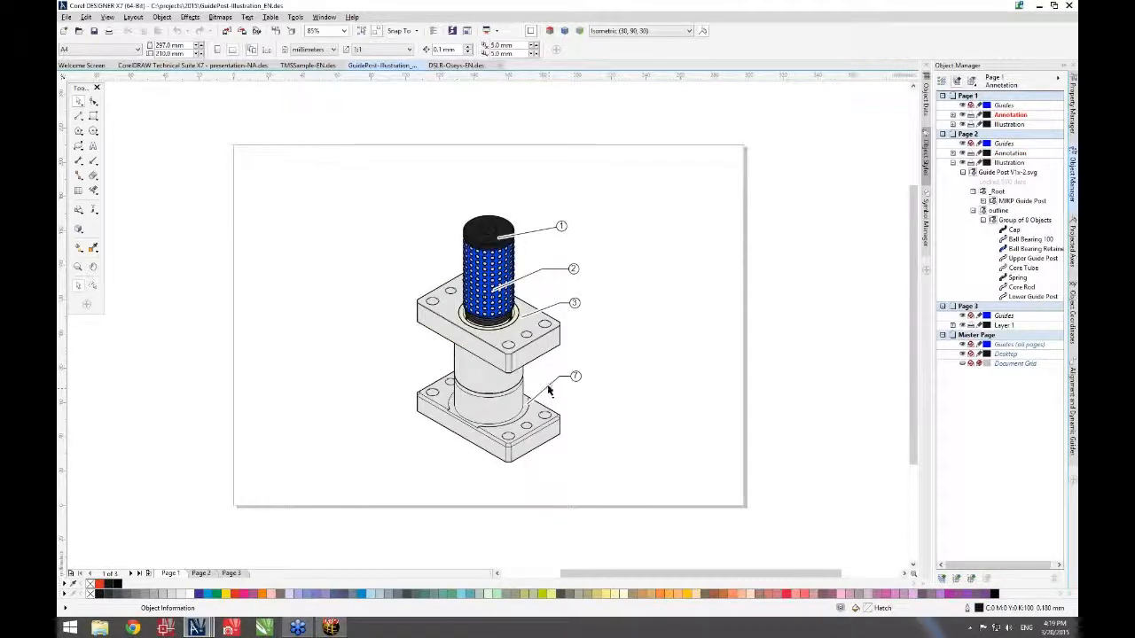
pyautogui.click(552, 308)
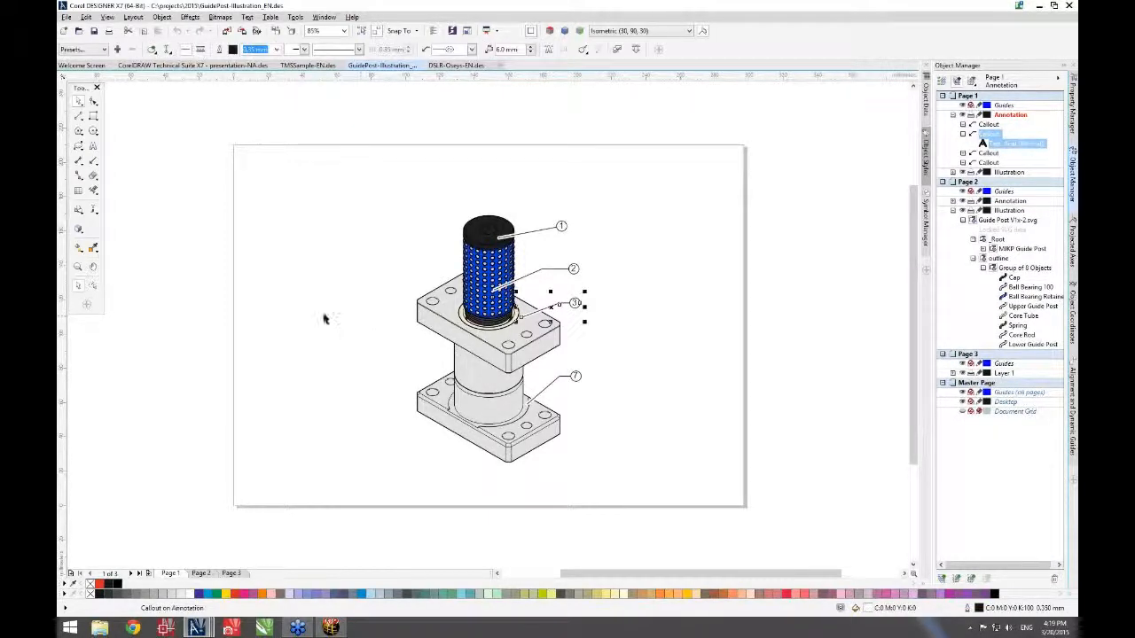
pyautogui.click(93, 162)
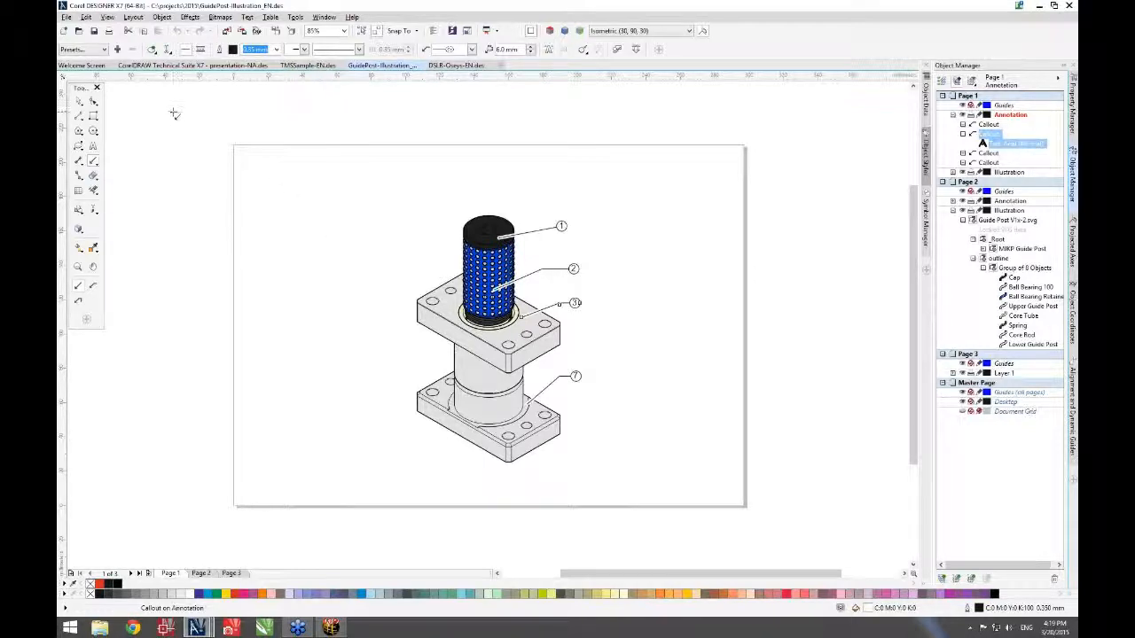
pyautogui.click(154, 52)
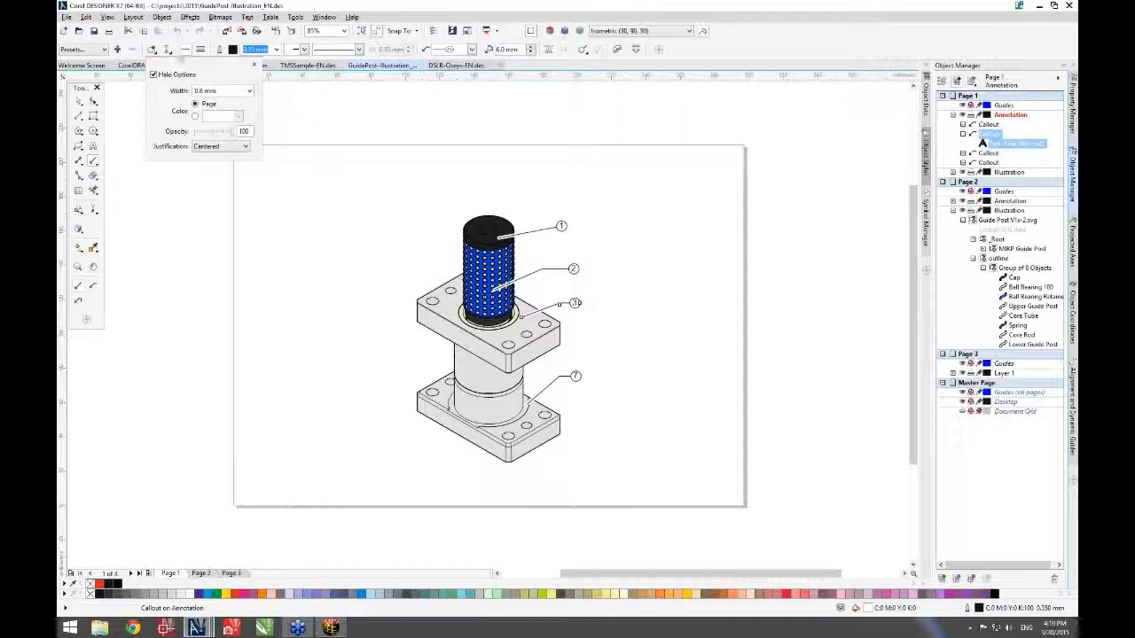
pyautogui.click(166, 50)
pyautogui.click(168, 50)
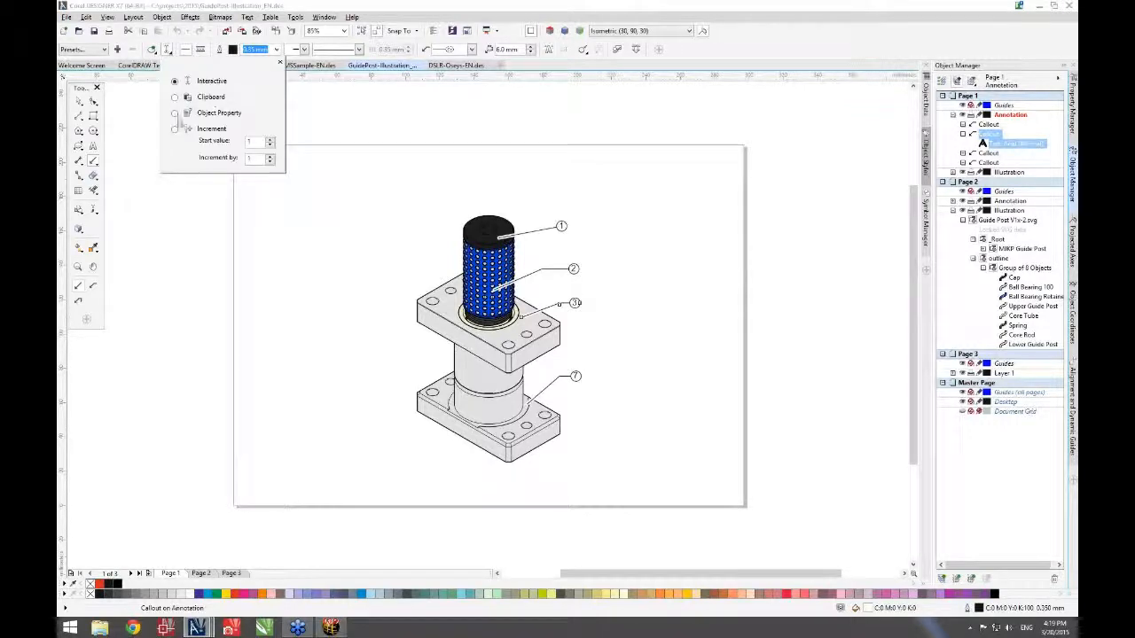
pyautogui.click(556, 391)
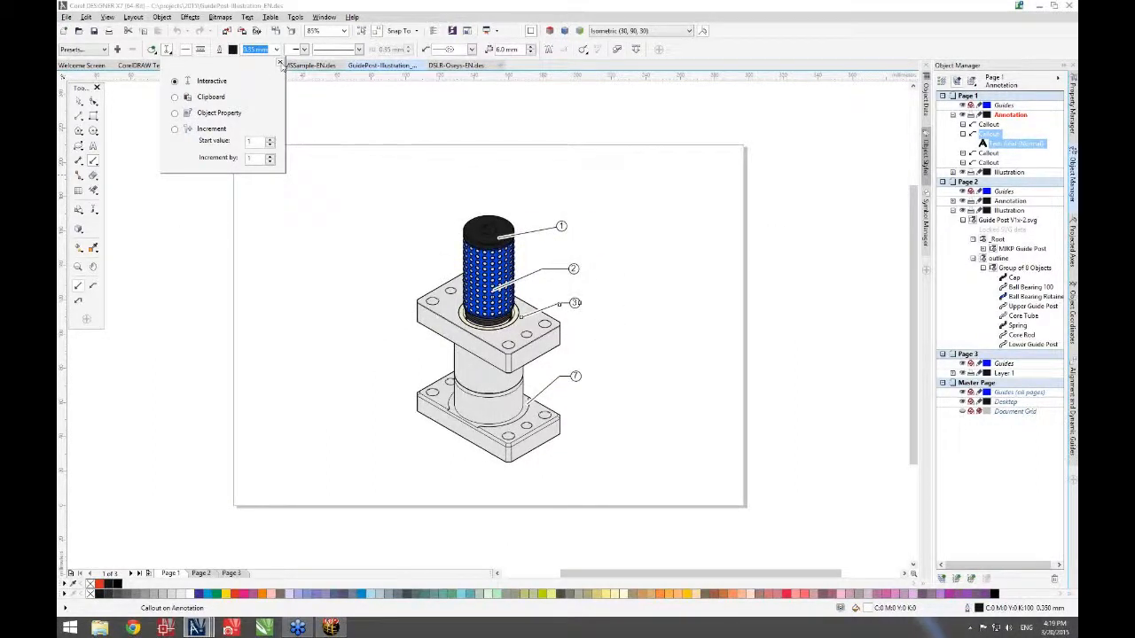
pyautogui.click(280, 63)
pyautogui.click(80, 104)
pyautogui.click(213, 241)
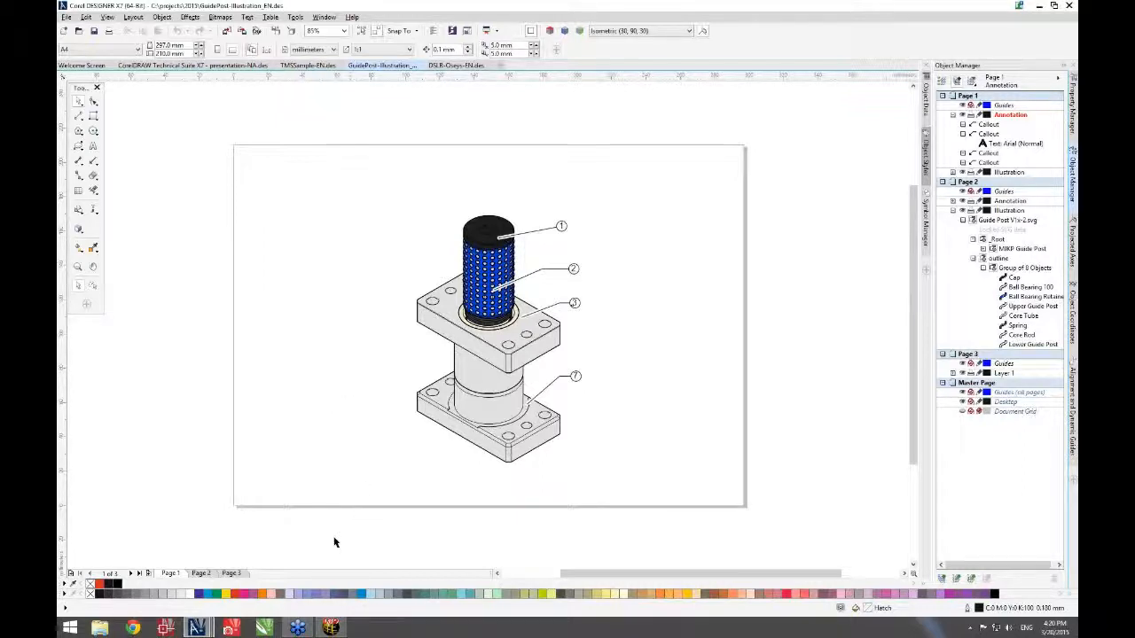
# - Switch to Lattice3D Studio and display the Section 1 snapshot followed by the Default snapshot of the guide post
pyautogui.click(333, 629)
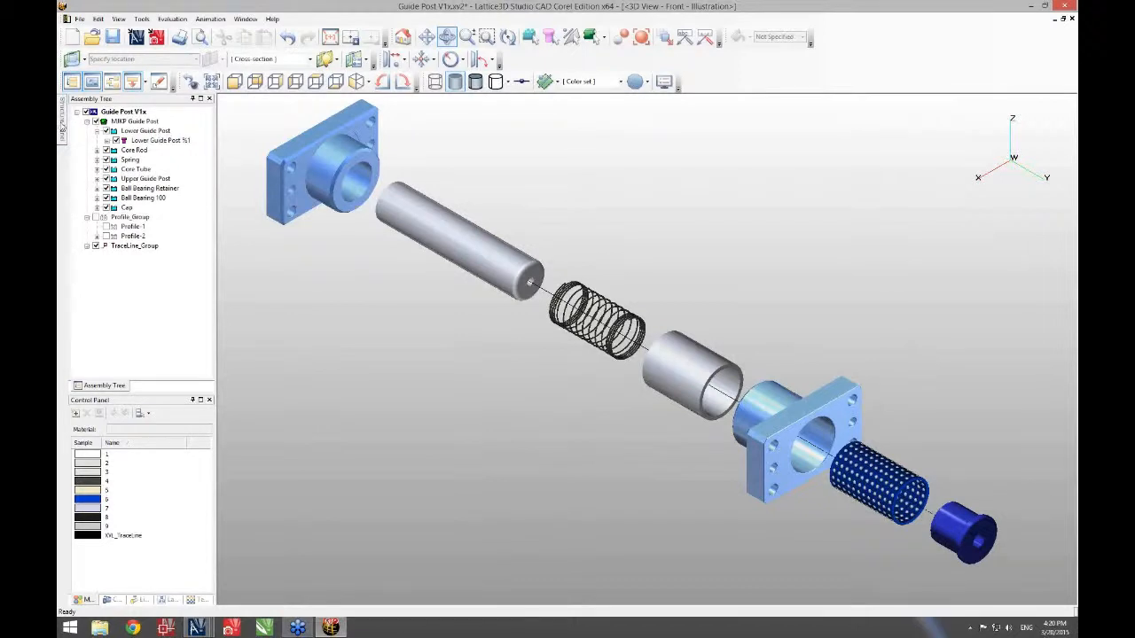
pyautogui.moveTo(60, 126)
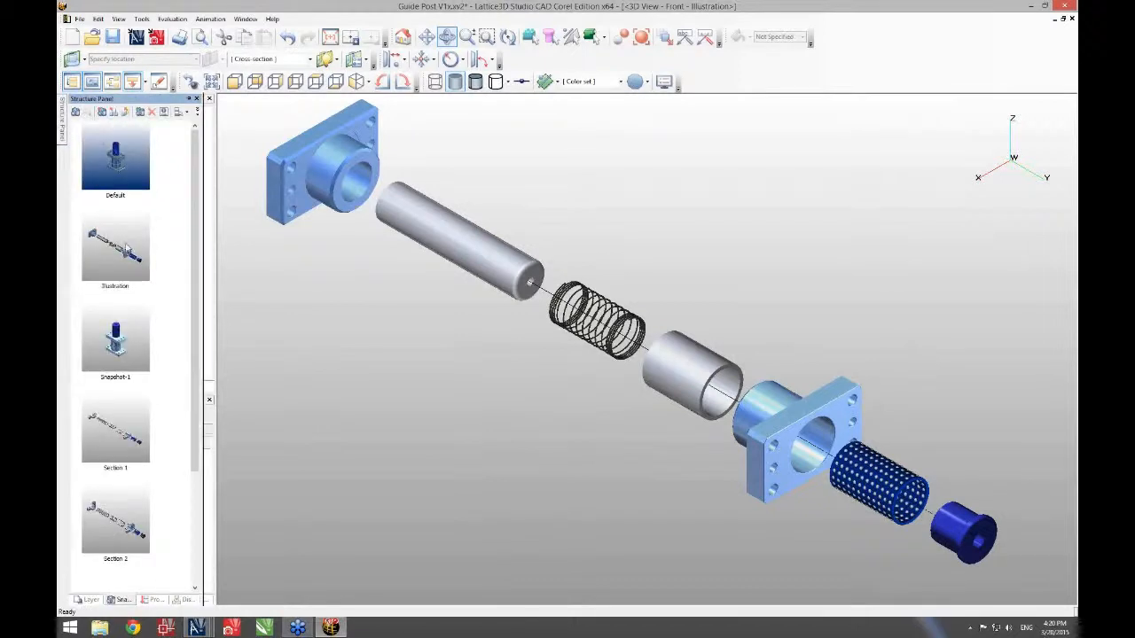
pyautogui.click(132, 427)
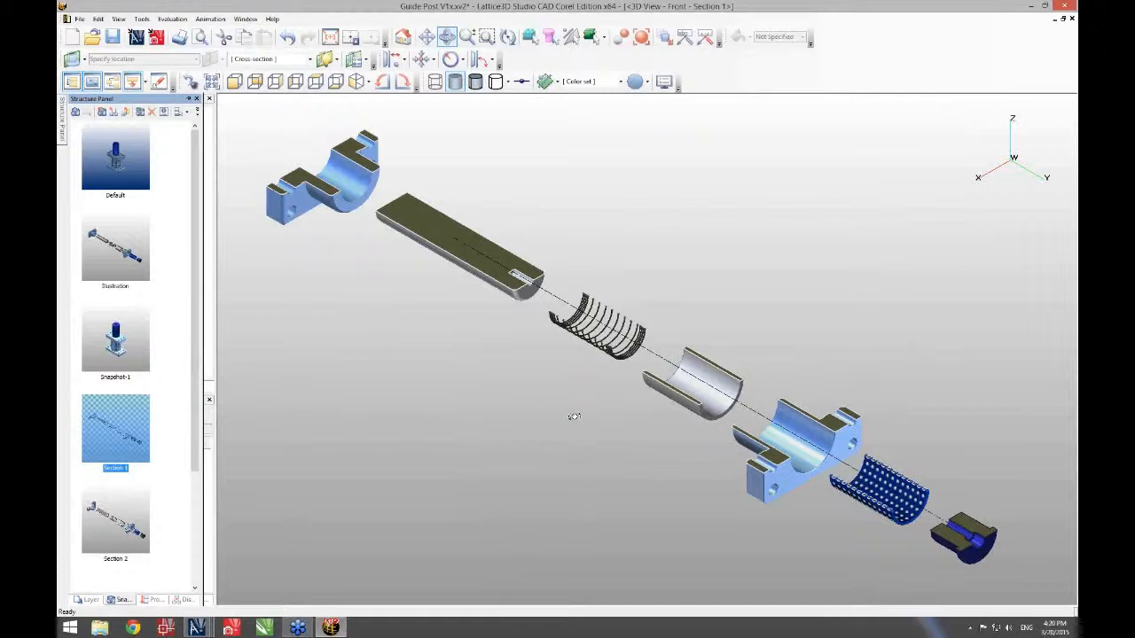
pyautogui.click(131, 176)
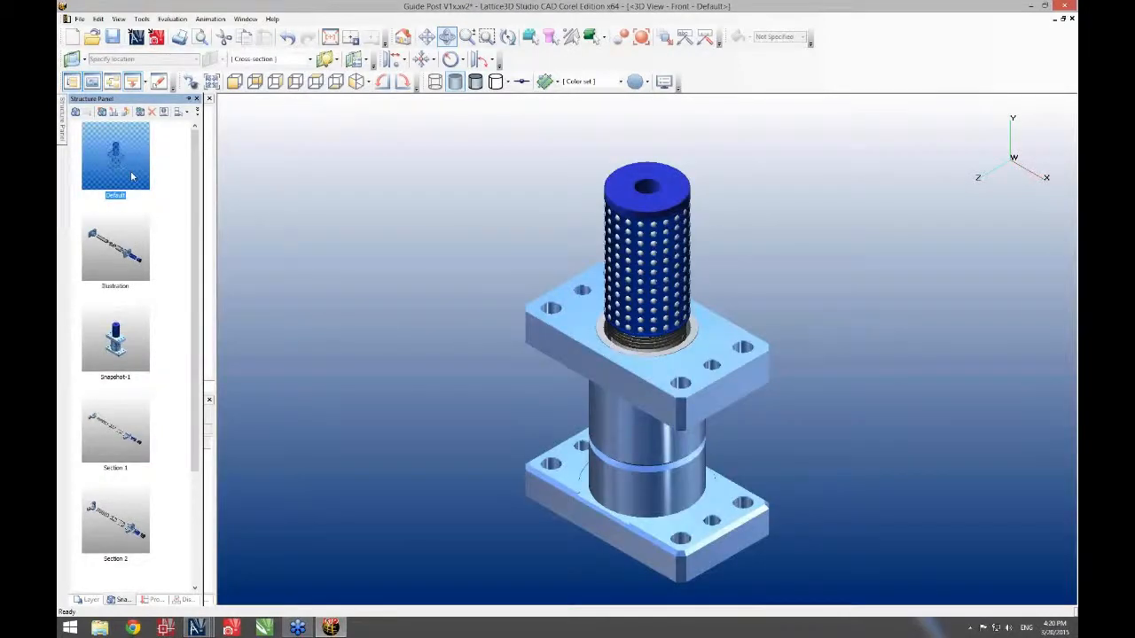
# - Start opening another model, discarding the unsaved changes to Guide Post V1x.xv2
pyautogui.click(79, 19)
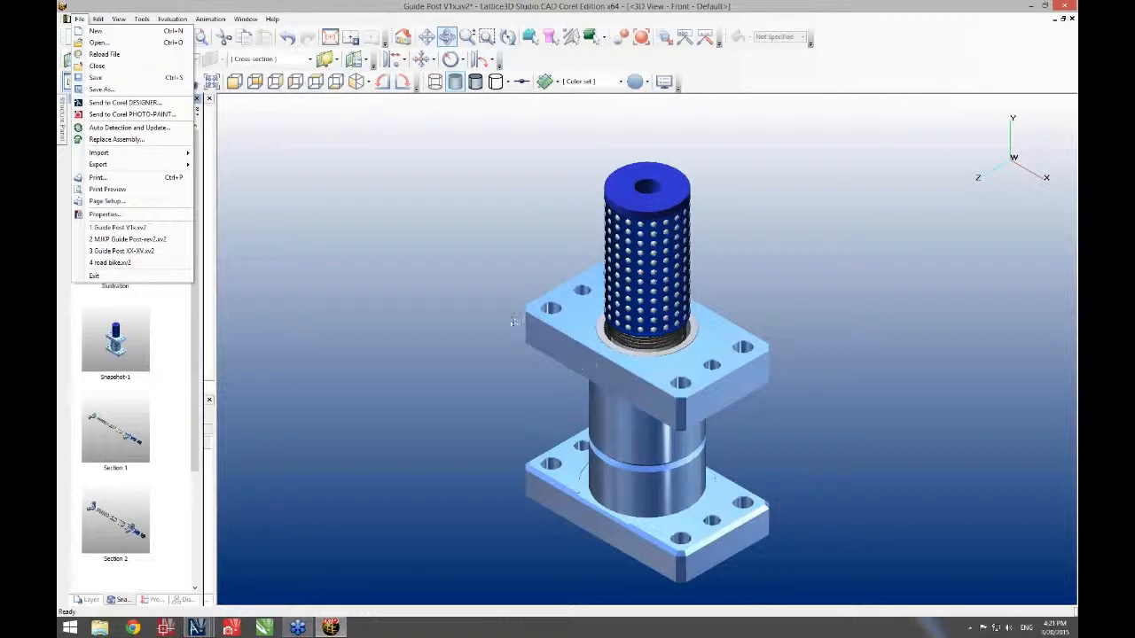
pyautogui.click(80, 20)
pyautogui.click(80, 19)
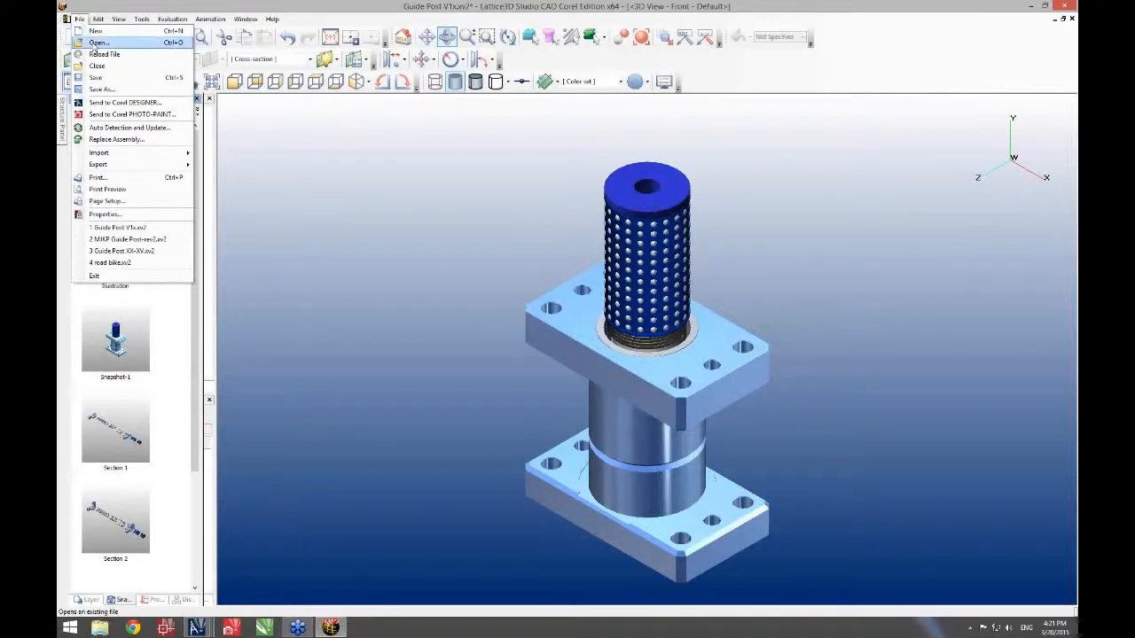
pyautogui.click(97, 43)
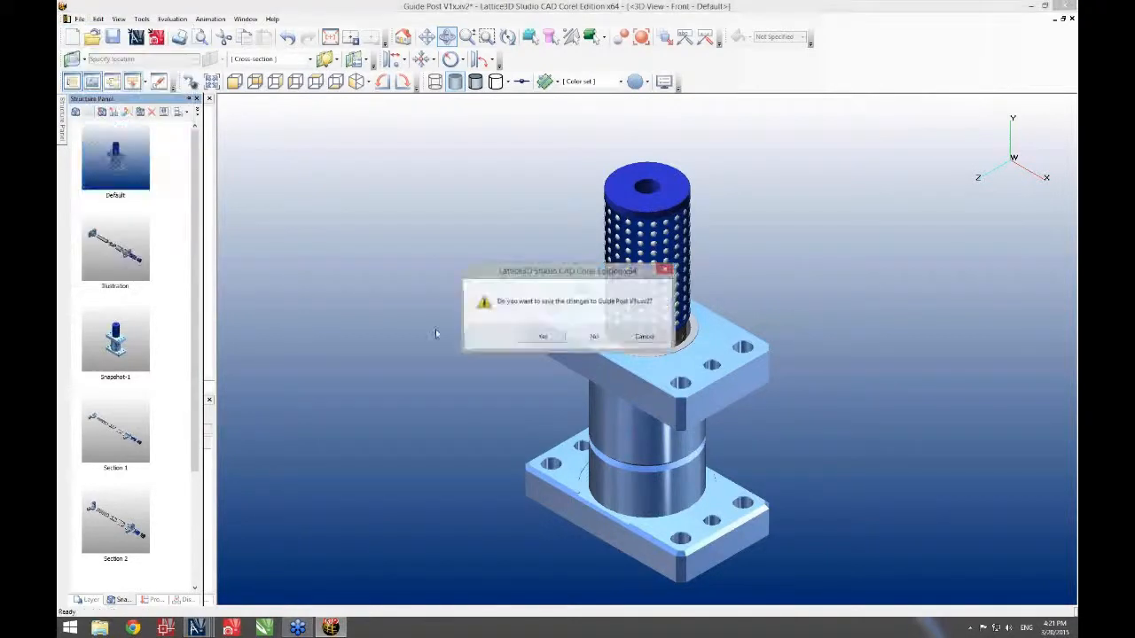
pyautogui.click(592, 338)
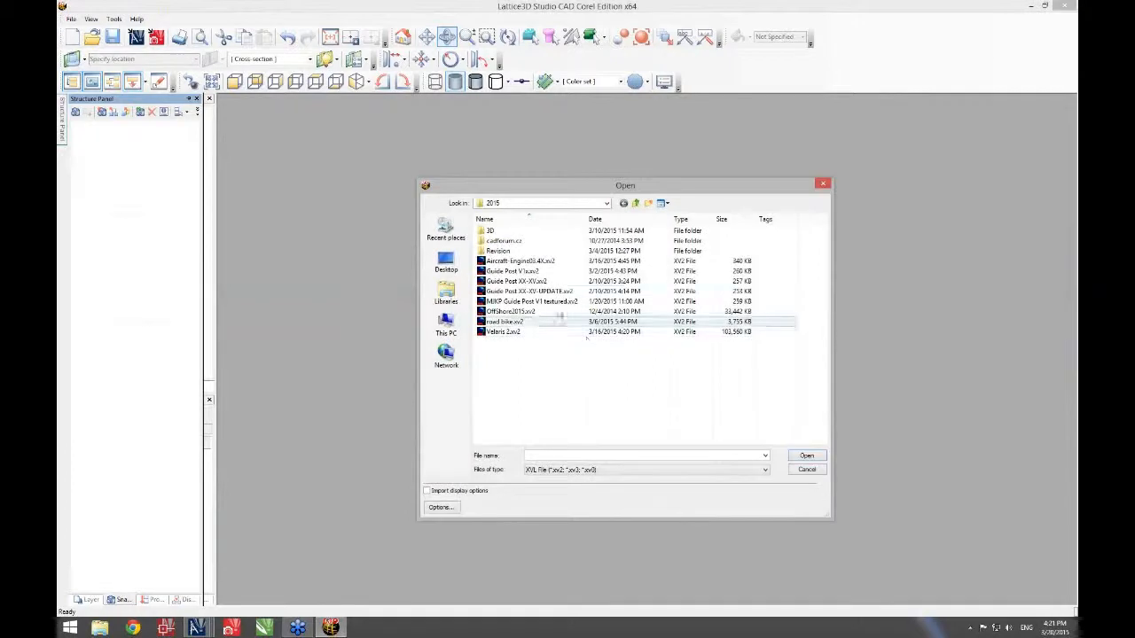
# - List all file types in the Revision folder and open MJKP Guide Post-rev2.xv2
pyautogui.doubleClick(497, 251)
pyautogui.click(499, 232)
pyautogui.click(766, 472)
pyautogui.click(583, 462)
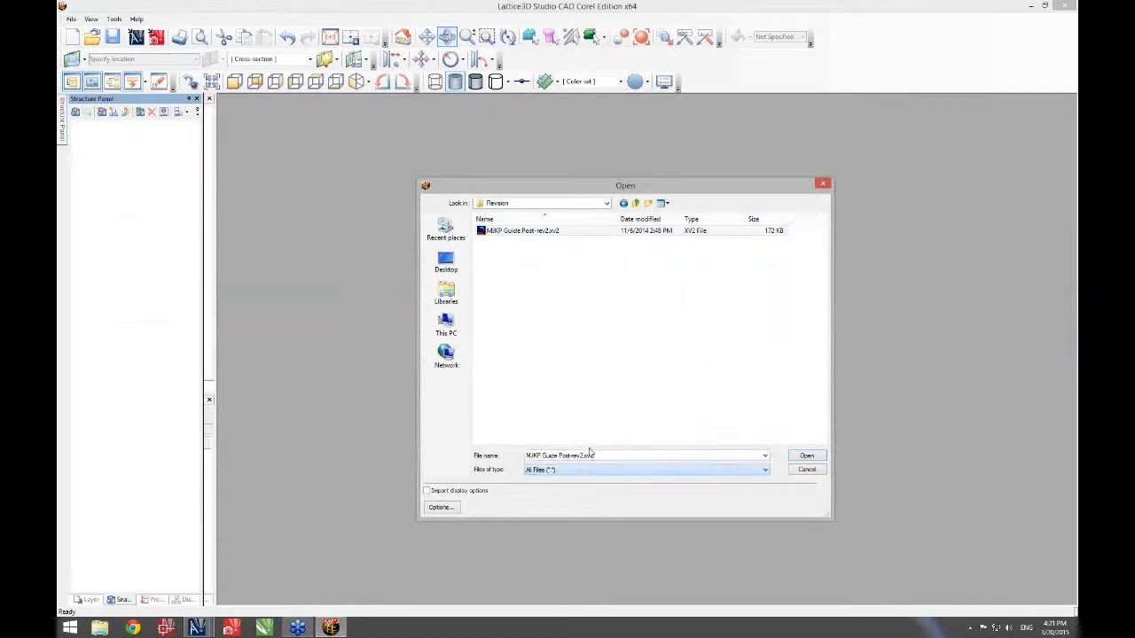
pyautogui.click(508, 302)
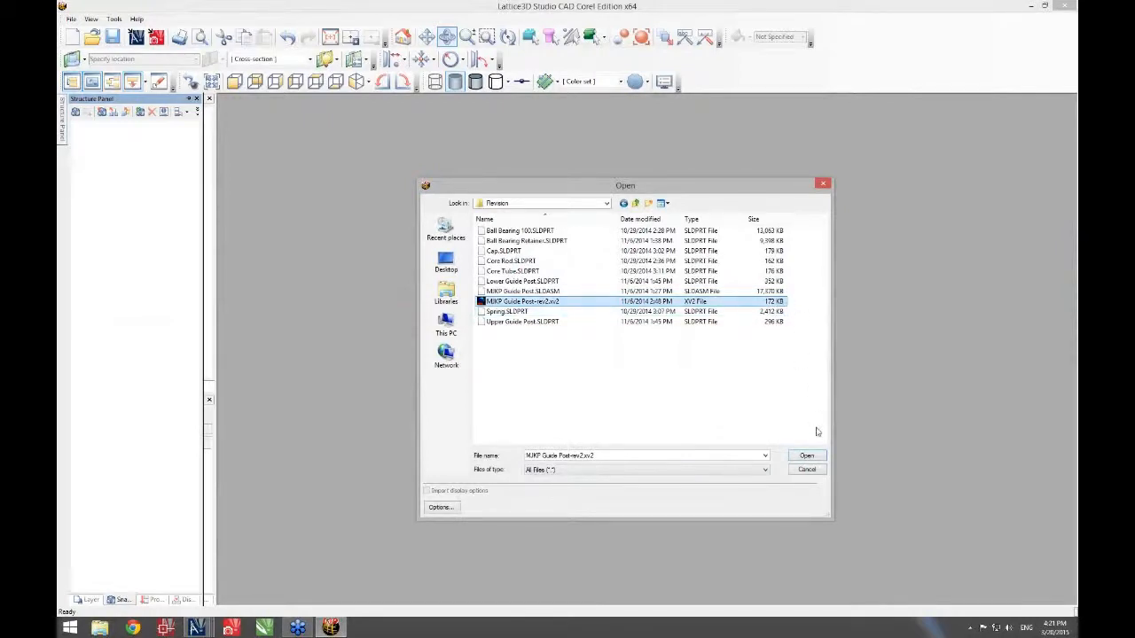
pyautogui.click(807, 456)
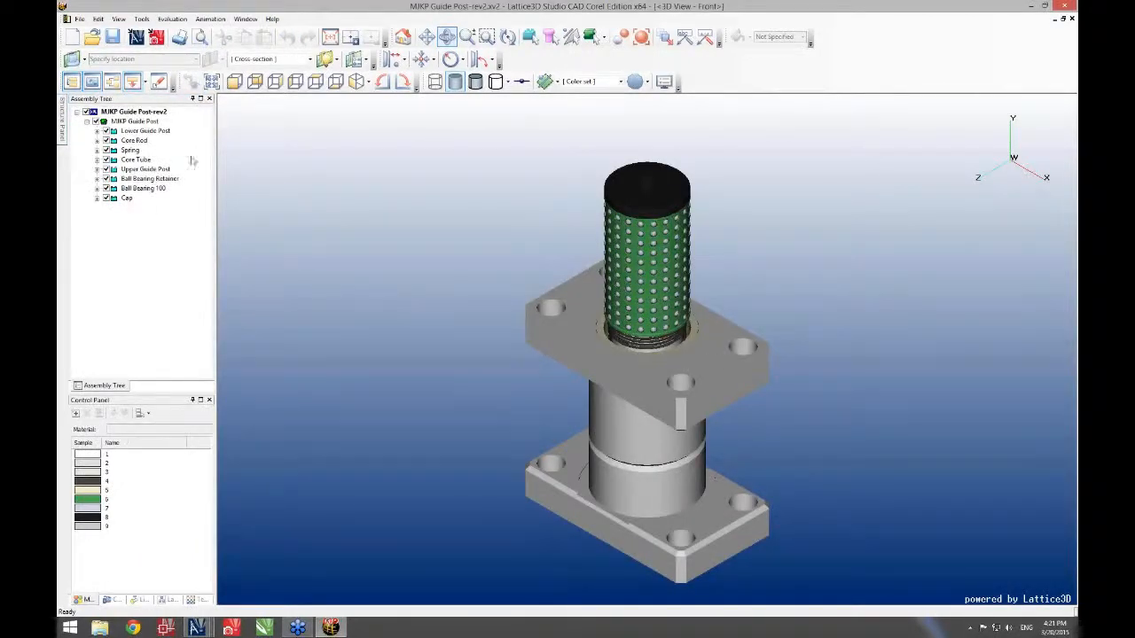
# - Highlight the Lower Guide Post, Ball Bearing Retainer and Upper Guide Post in the assembly to inspect the revised parts
pyautogui.click(138, 131)
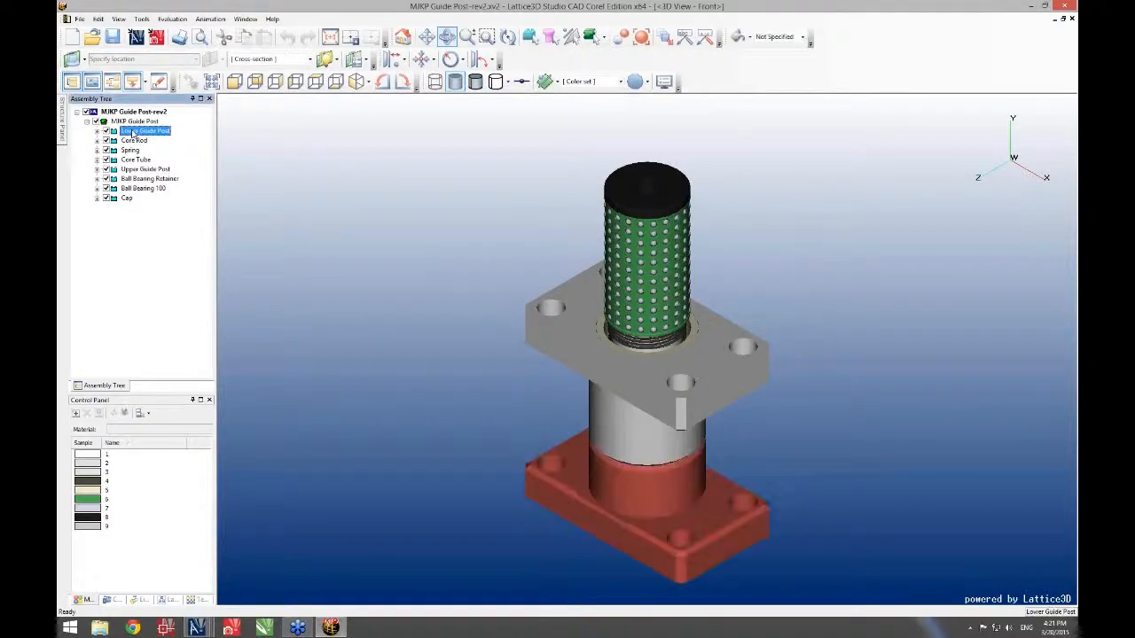
pyautogui.click(137, 179)
pyautogui.click(135, 168)
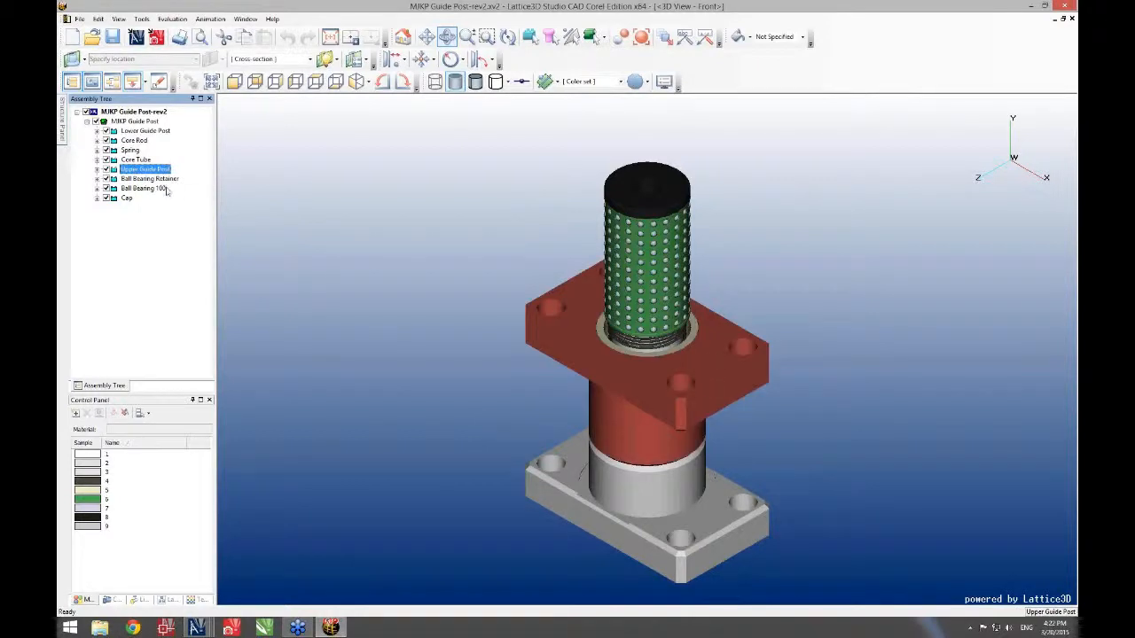
pyautogui.click(78, 18)
pyautogui.click(309, 193)
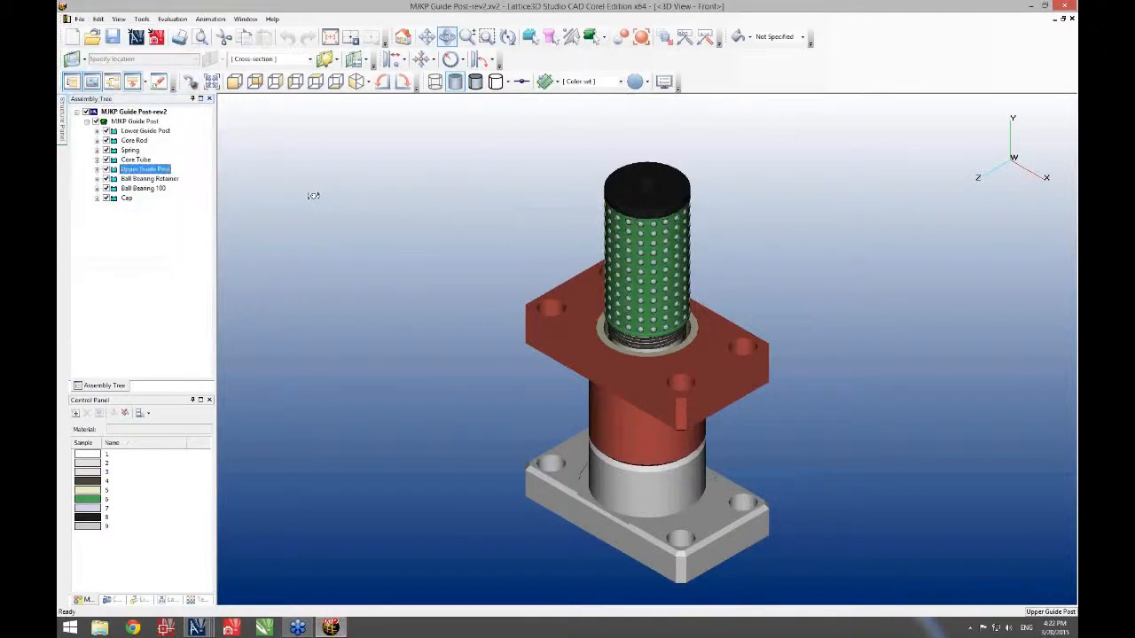
pyautogui.click(132, 112)
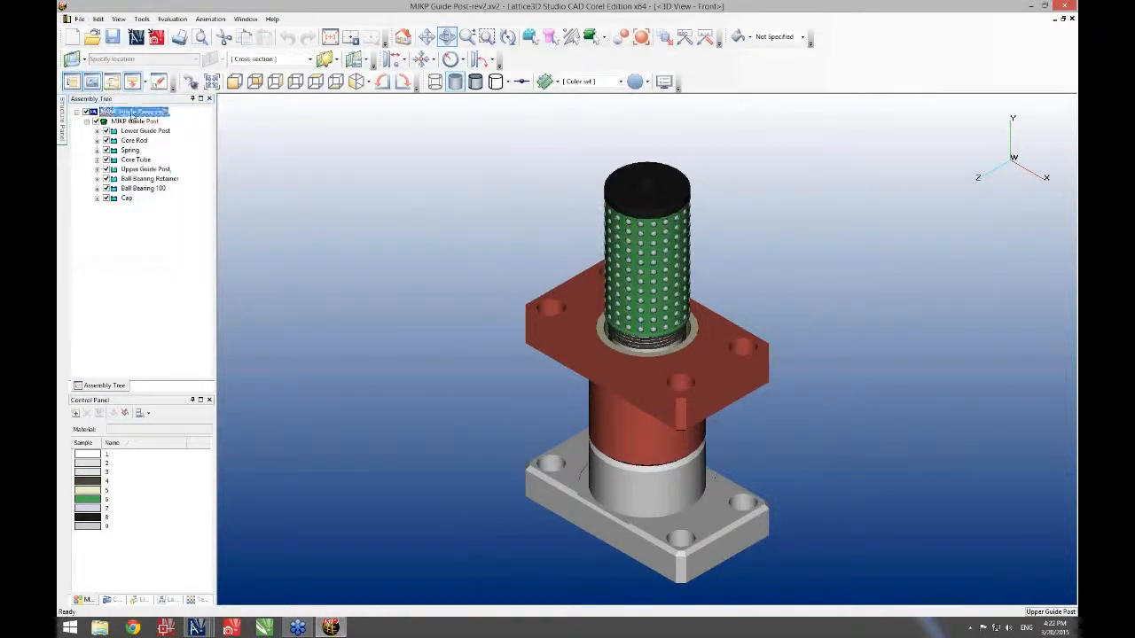
# - Start Auto Detection and Update and choose Guide Post V1x.xv2 from the 2015 folder as the edited XVL file
pyautogui.click(78, 19)
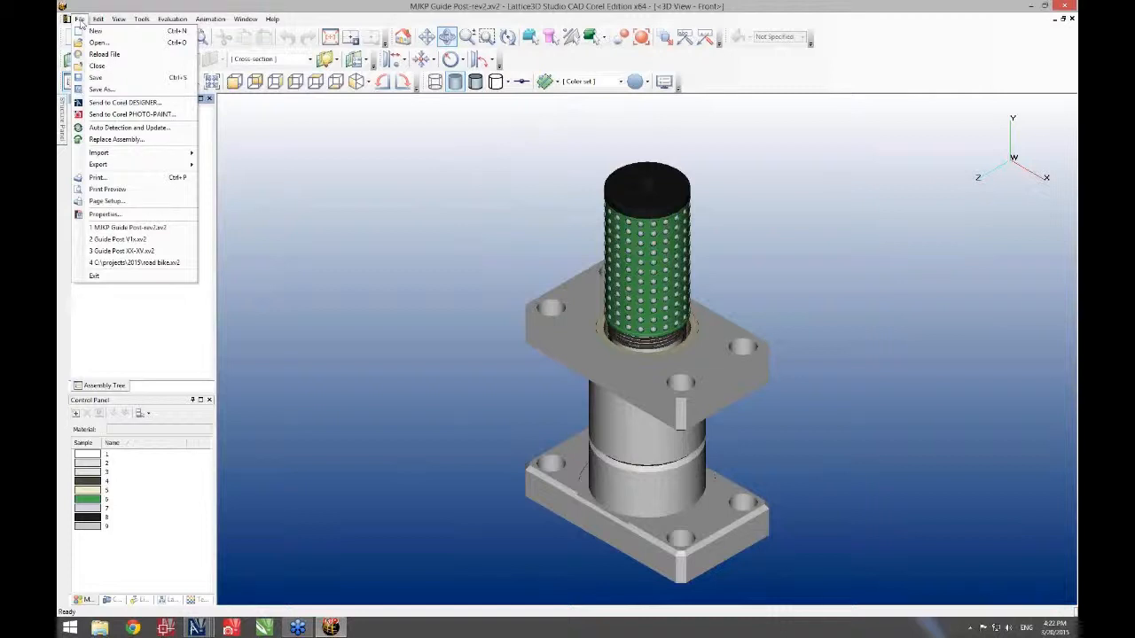
pyautogui.click(108, 127)
pyautogui.click(658, 135)
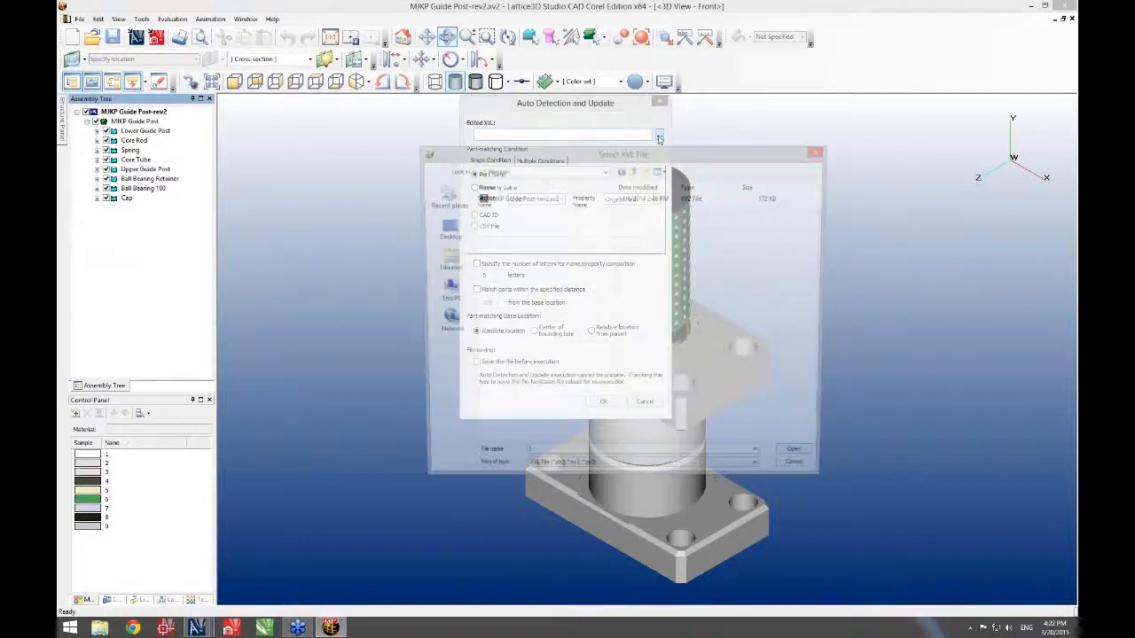
pyautogui.click(633, 169)
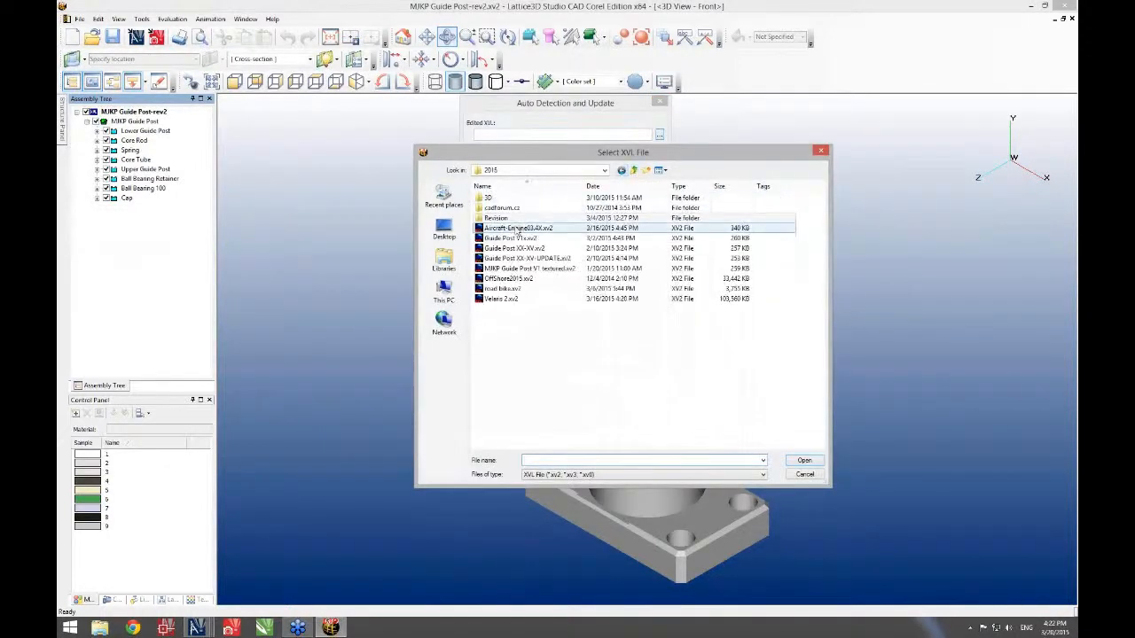
pyautogui.click(509, 238)
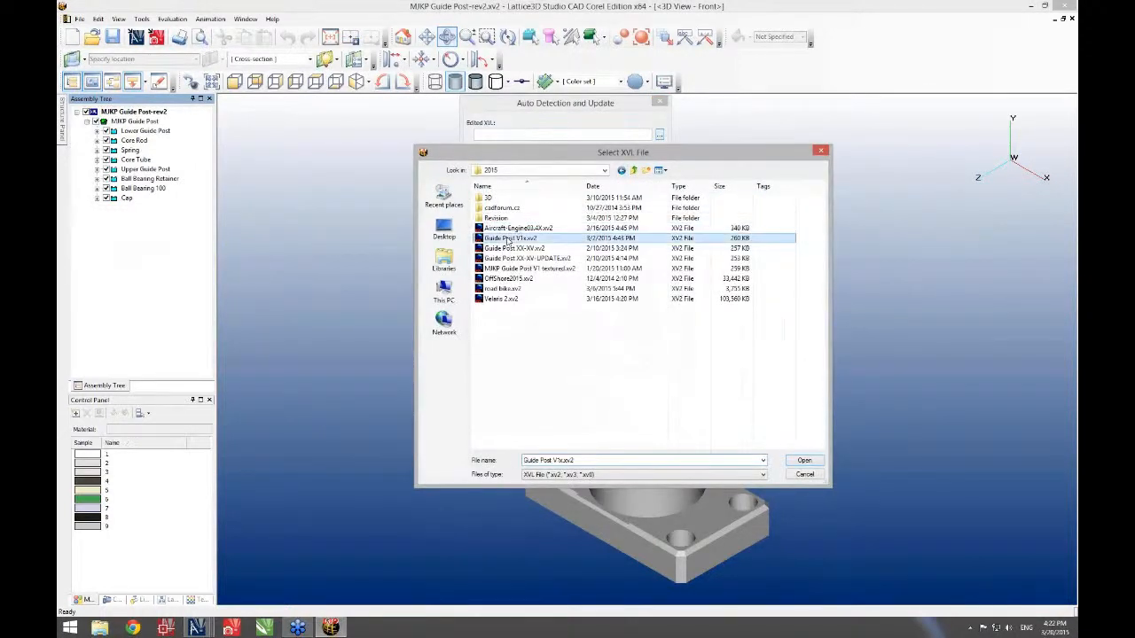
pyautogui.click(805, 461)
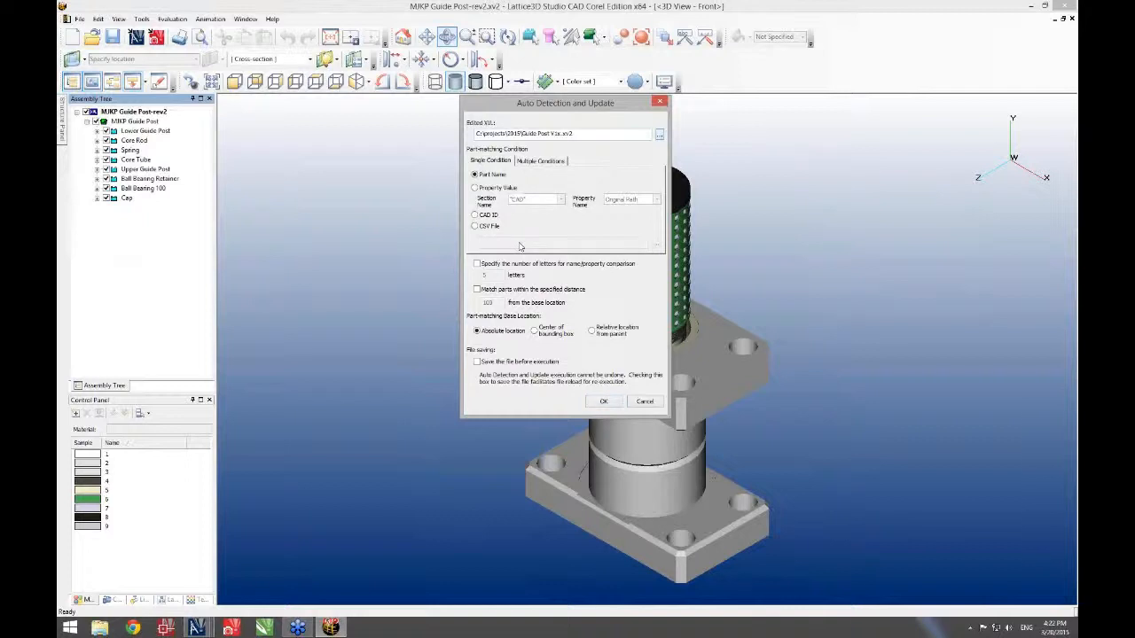
# - Run the design change detection with parts matched by part name and absolute location
pyautogui.click(602, 403)
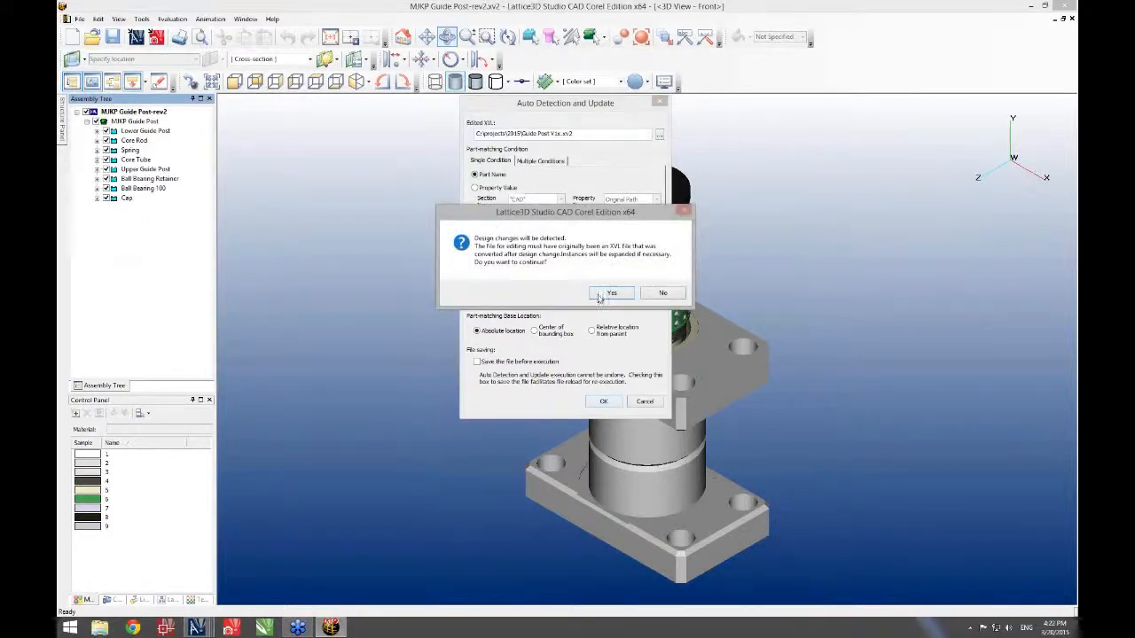
pyautogui.click(599, 294)
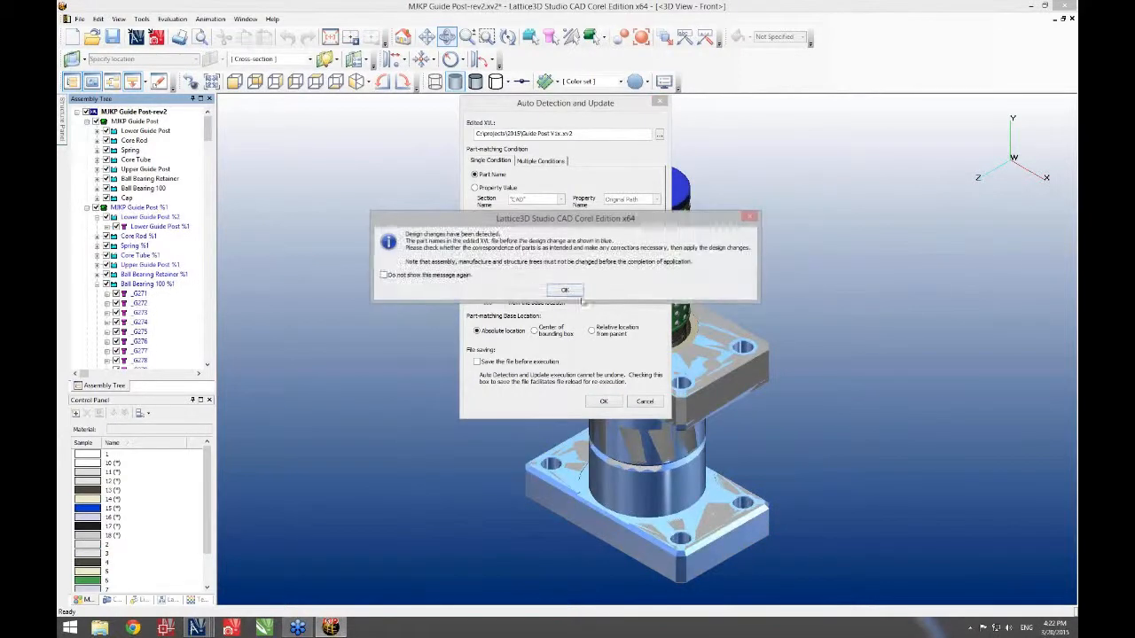
pyautogui.click(567, 293)
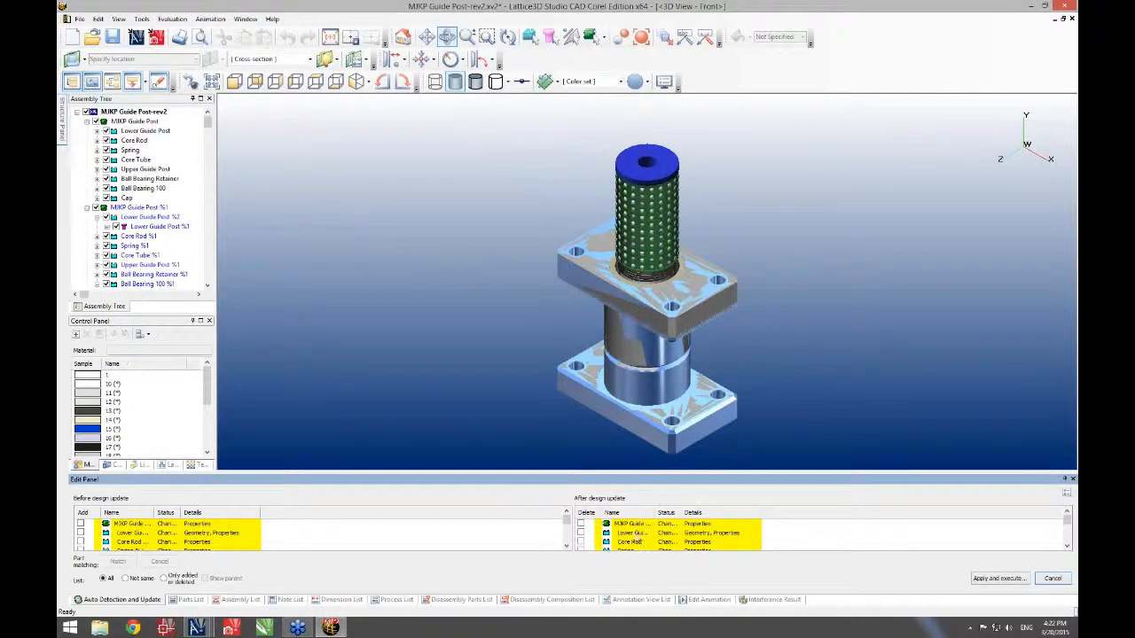
# - Examine the detected geometry and property changes of the Lower Guide Post and Upper Guide Post in the comparison lists
pyautogui.click(635, 534)
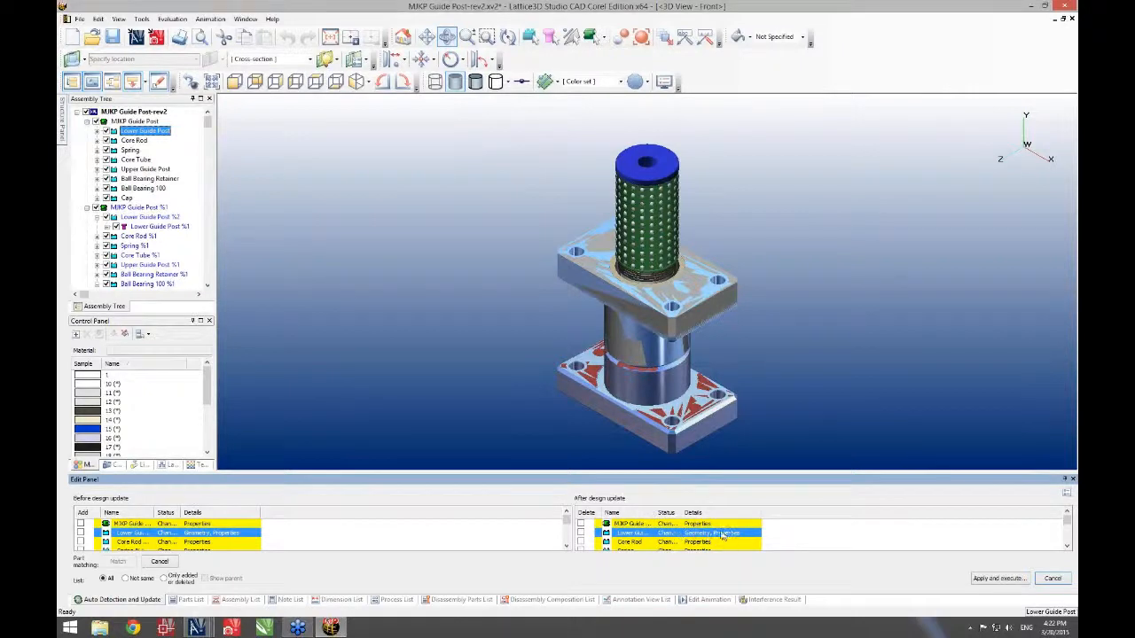
pyautogui.click(1068, 546)
pyautogui.click(1068, 546)
pyautogui.click(1068, 546)
pyautogui.click(1067, 546)
pyautogui.click(732, 534)
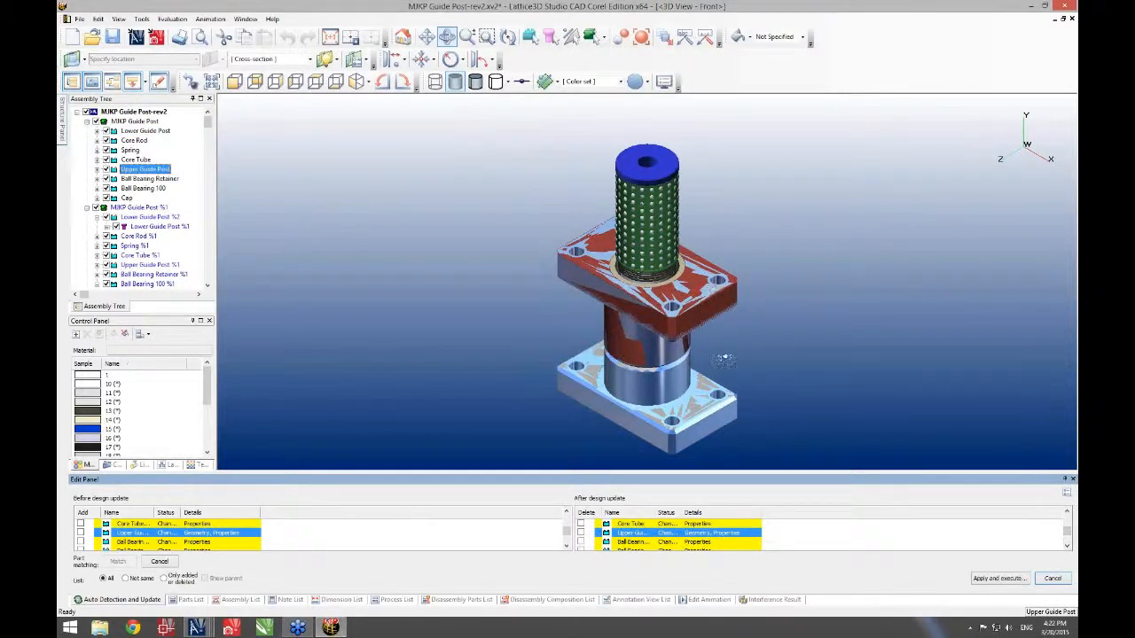
# - Apply and execute the design change update with Update illustration in Corel DESIGNER enabled, letting the pre-change data be deleted
pyautogui.click(998, 578)
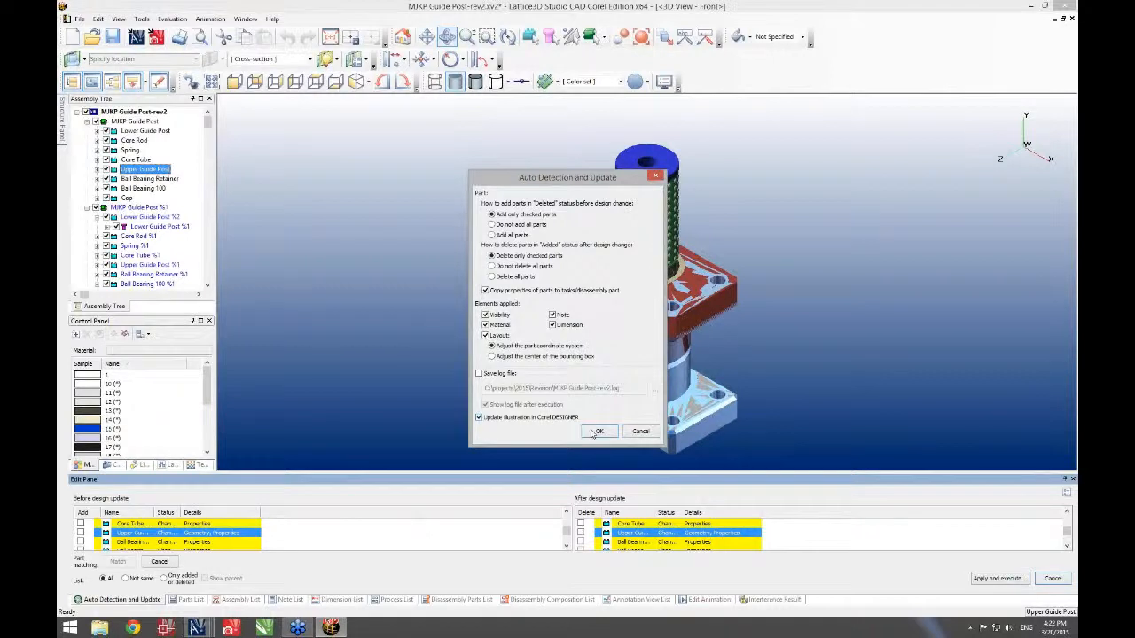
pyautogui.click(597, 431)
pyautogui.click(598, 432)
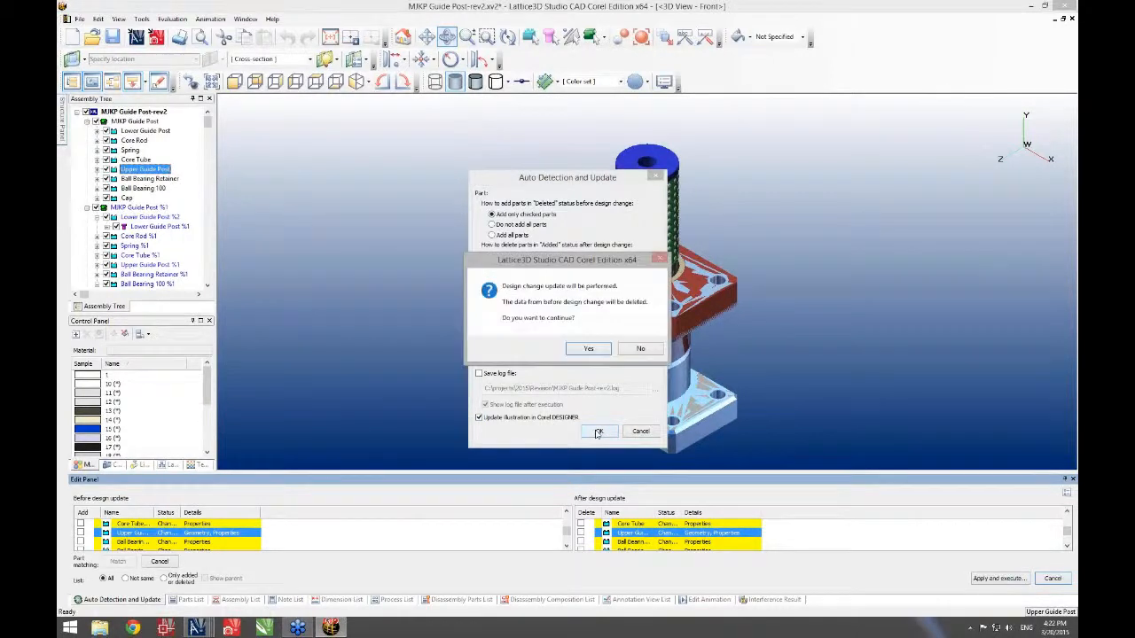
pyautogui.click(588, 350)
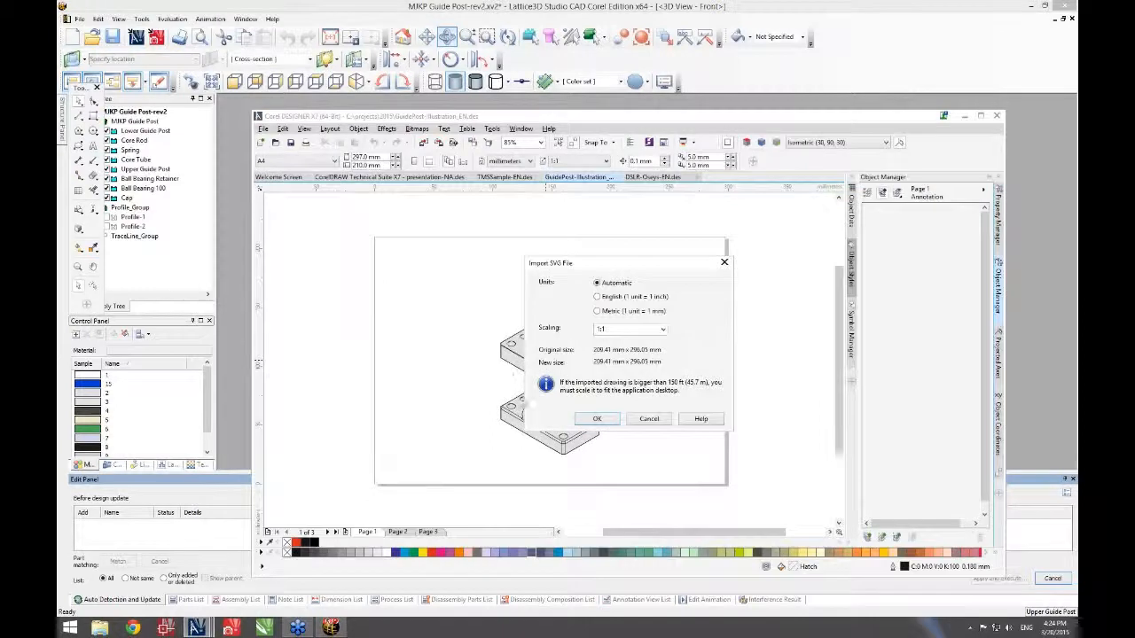
# - Accept the SVG imports with automatic units and 1:1 scaling, and enlarge the Corel DESIGNER window to full screen
pyautogui.click(598, 421)
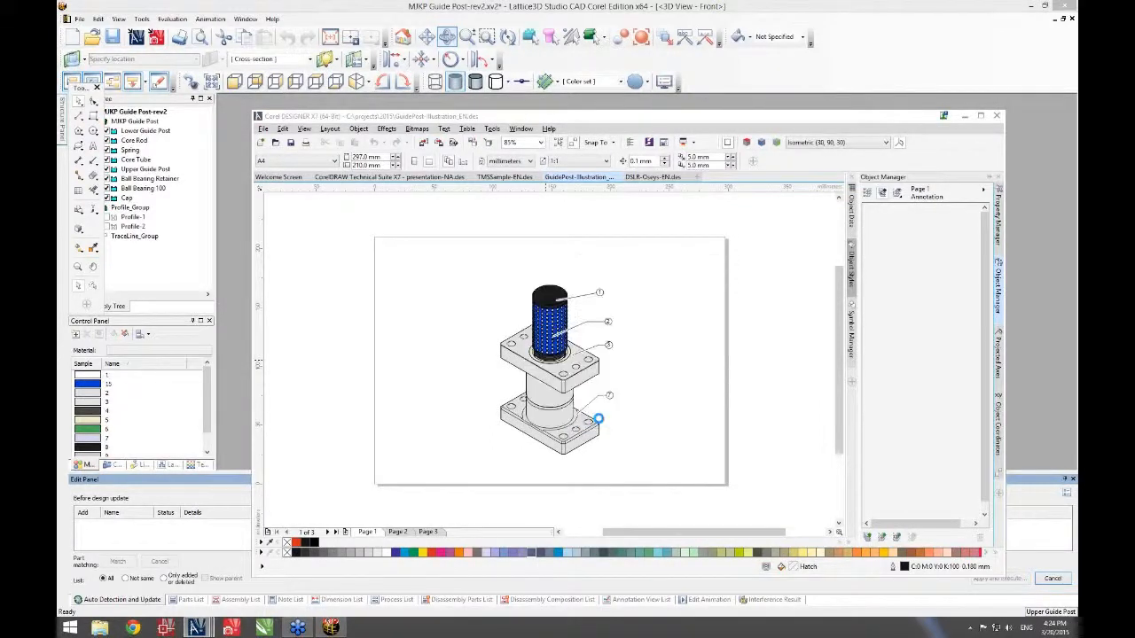
pyautogui.click(599, 421)
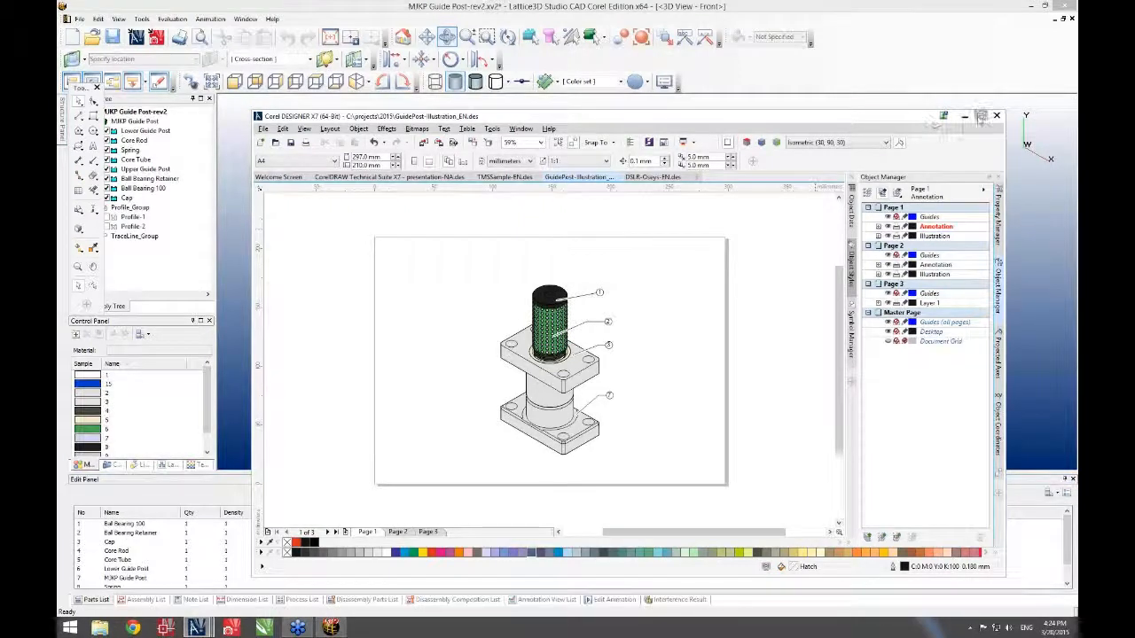
pyautogui.click(981, 116)
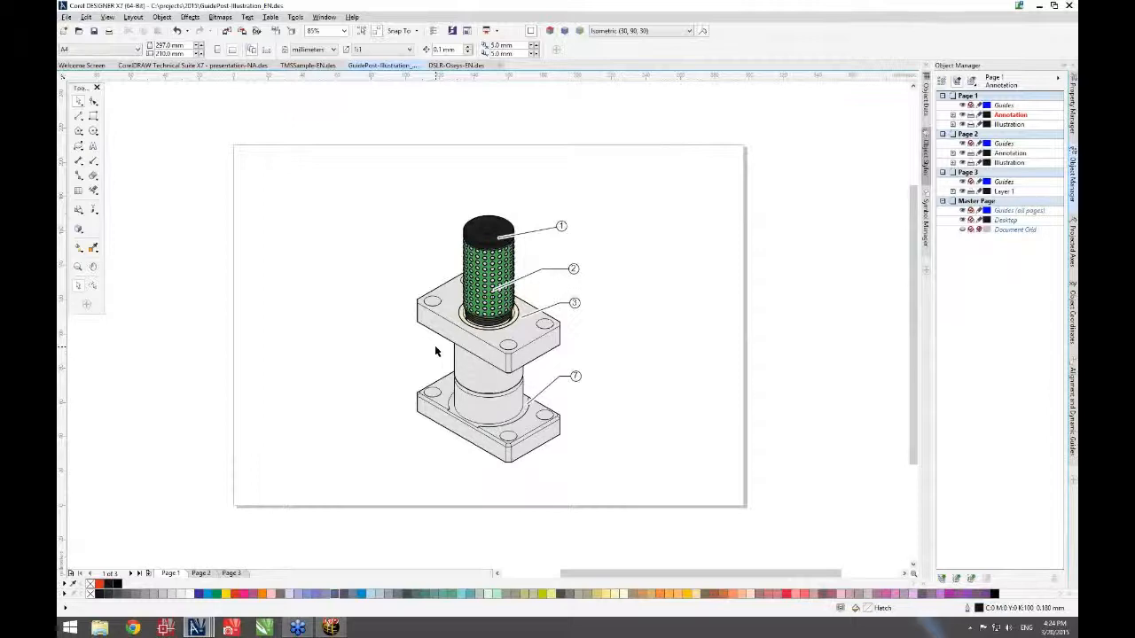
# - On page 2, recolour the Ball Bearing Retainer in the outline group of Guide Post V1x-2.svg with a red fill
pyautogui.click(201, 573)
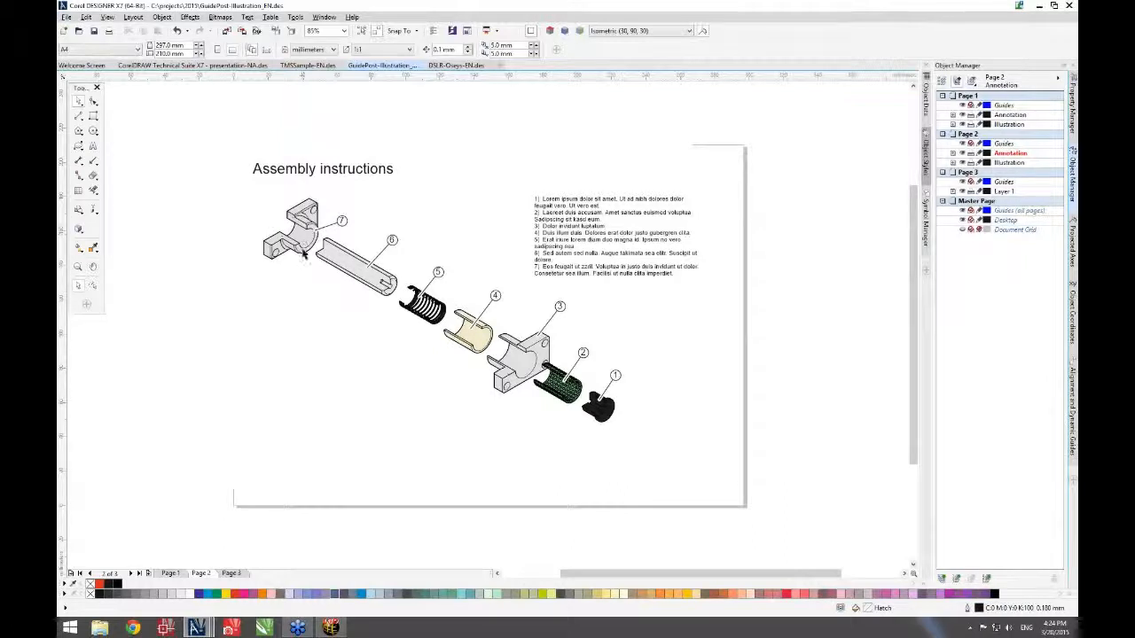
pyautogui.click(952, 163)
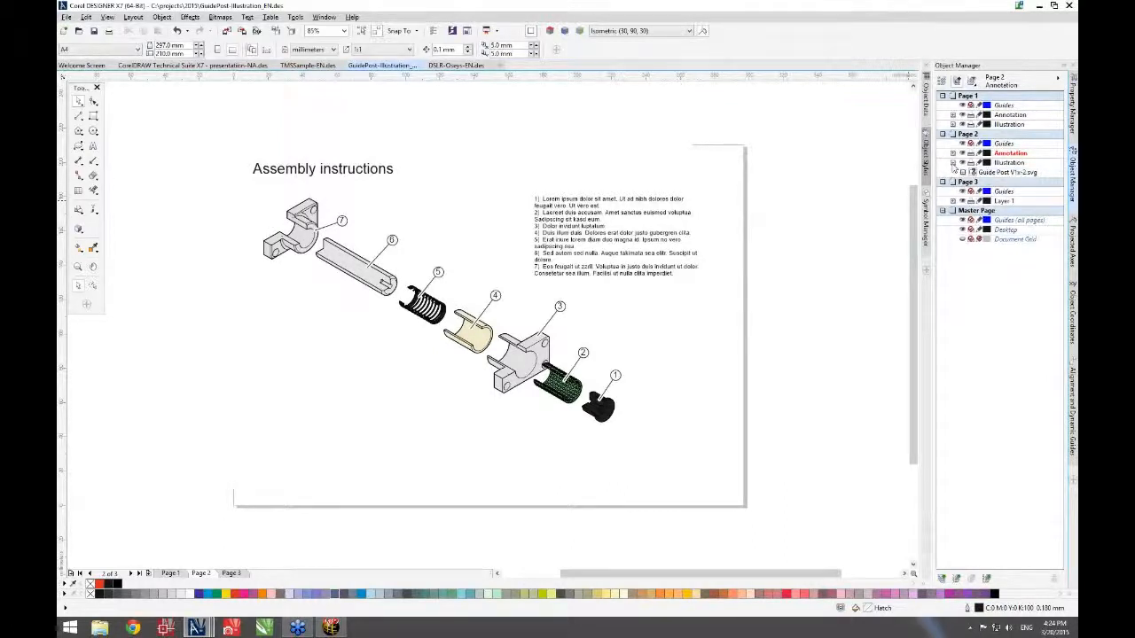
pyautogui.click(961, 172)
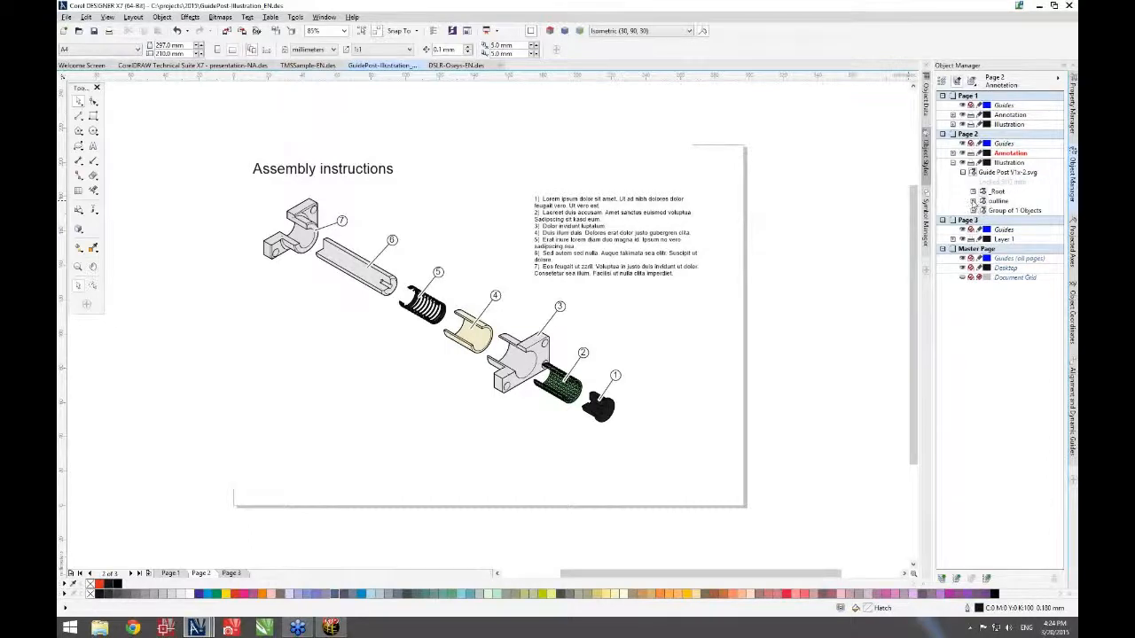
pyautogui.click(973, 200)
pyautogui.click(982, 210)
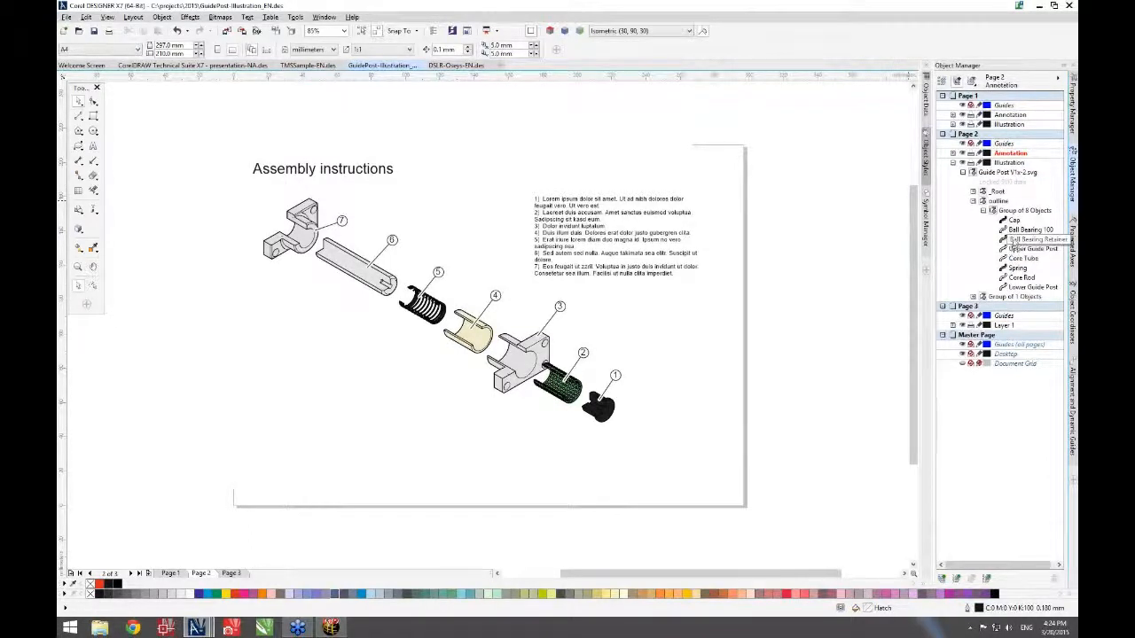
pyautogui.click(1018, 239)
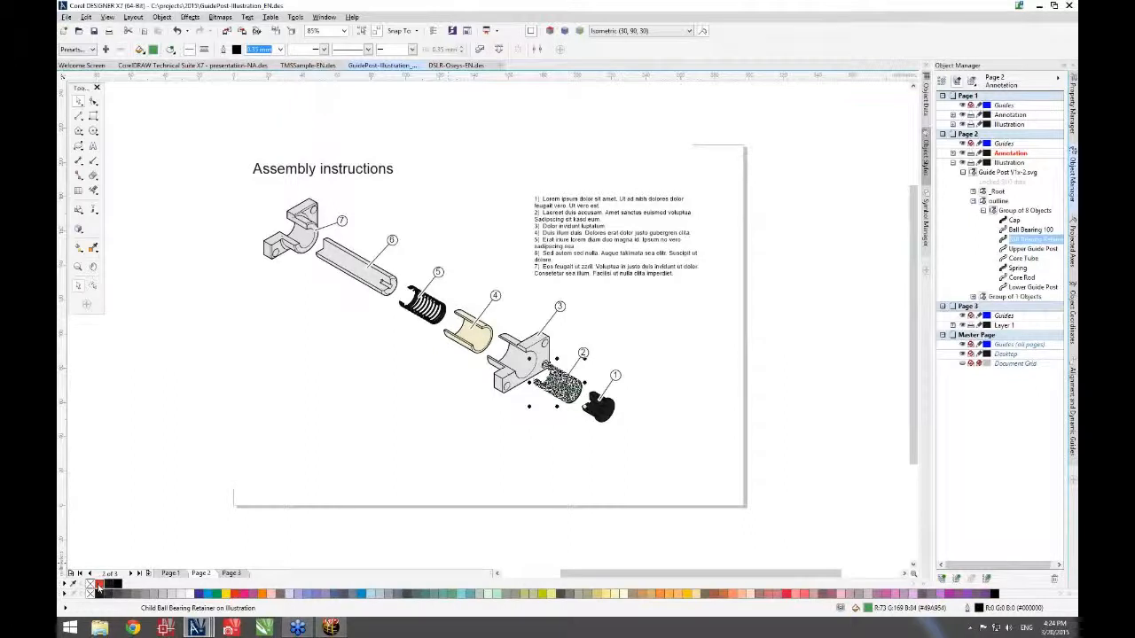
pyautogui.click(447, 466)
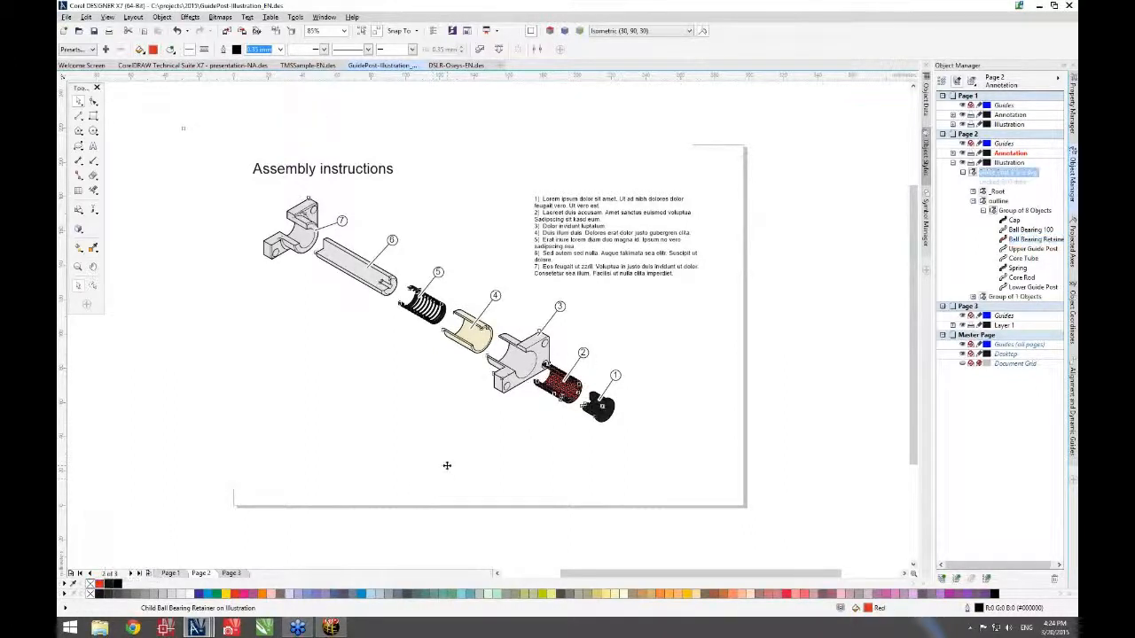
pyautogui.click(207, 516)
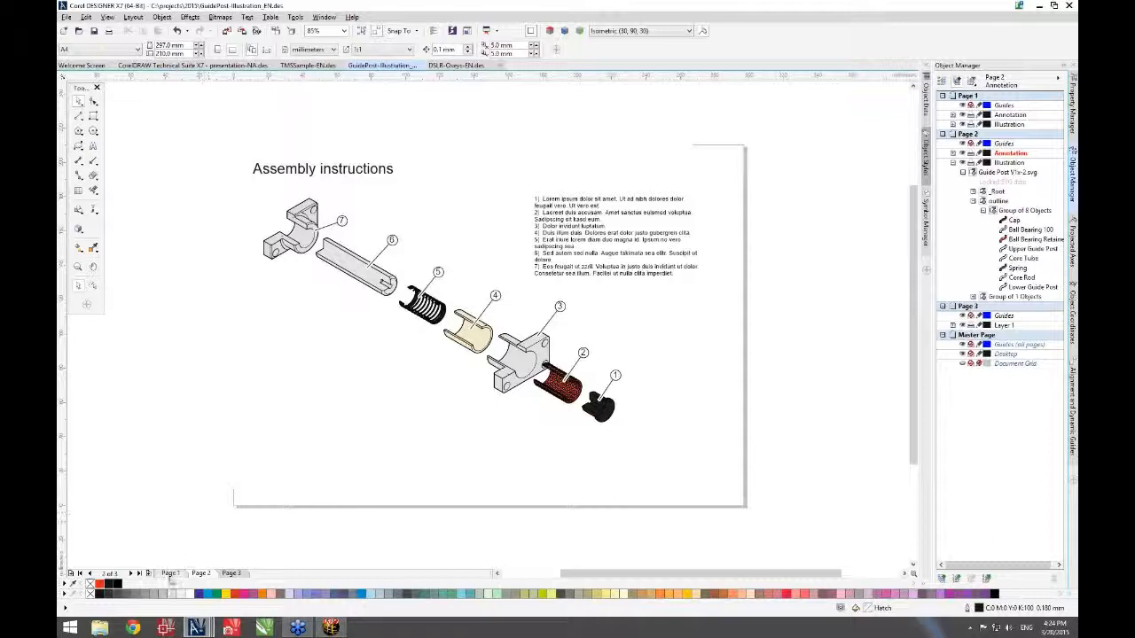
# - In the Technical Suite X7 presentation, move the page 9 circuit's middle ground symbol to about X 70.2 mm, Y 75.8 mm
pyautogui.click(212, 66)
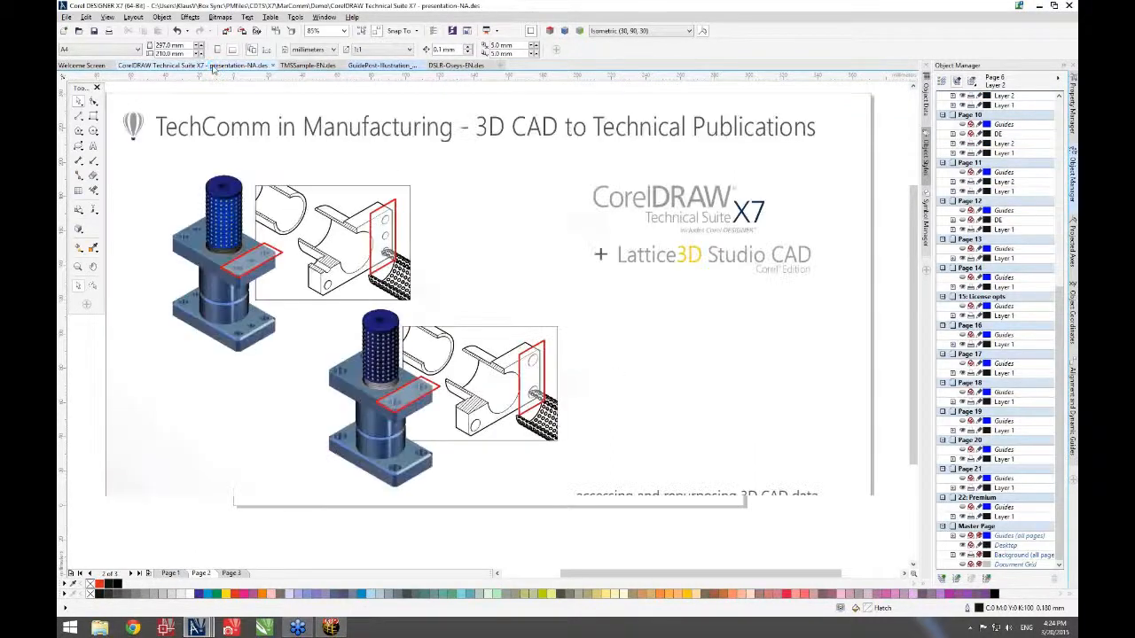
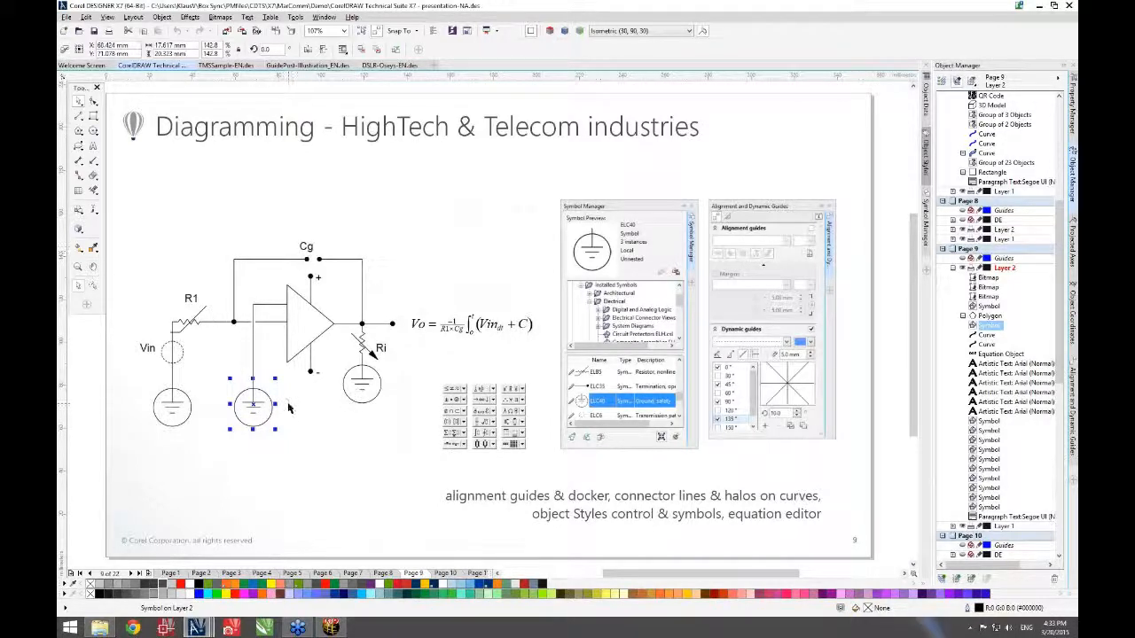
pyautogui.moveTo(251, 404); pyautogui.dragTo(261, 403)
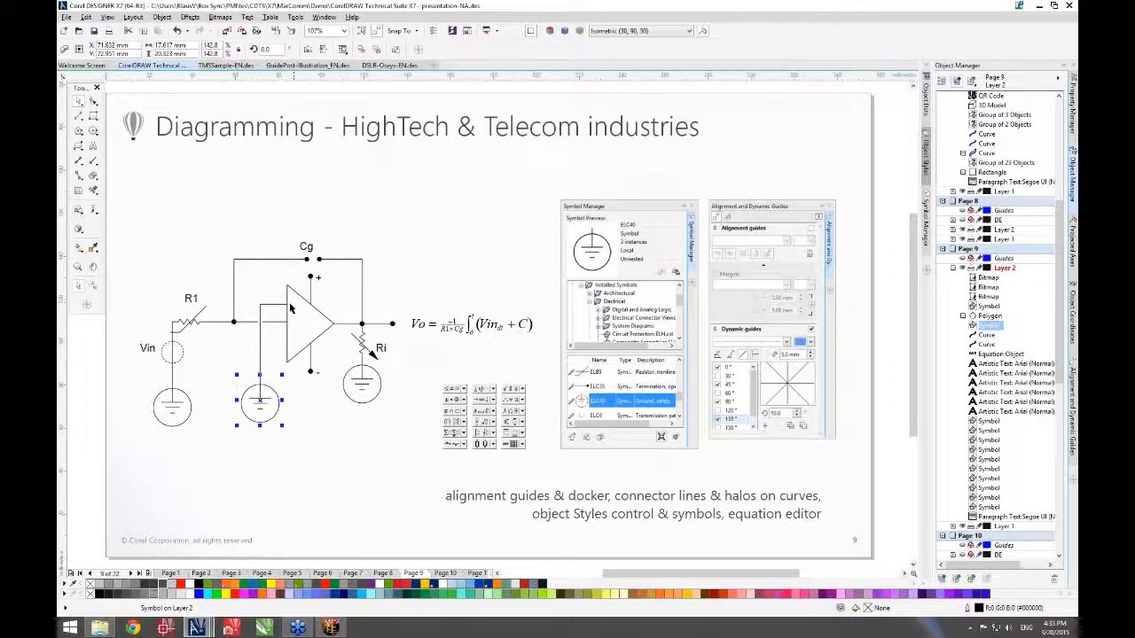
pyautogui.moveTo(264, 407); pyautogui.dragTo(257, 396)
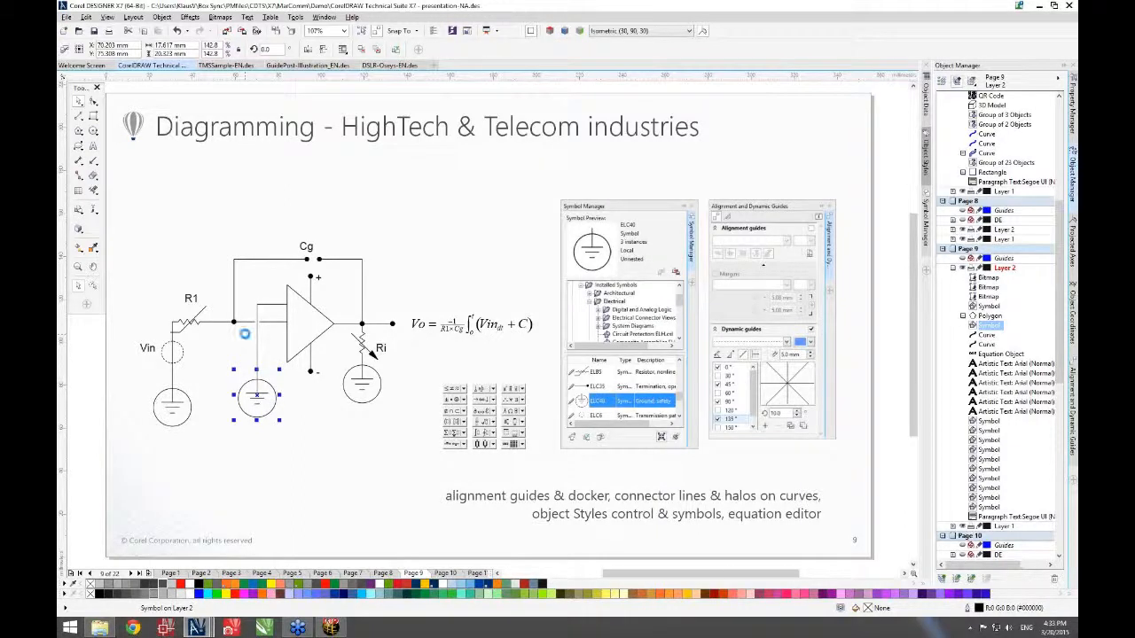
# - Inspect the ground symbol's connector with its halo, the Ri resistor symbol and the feedback line beside Cg
pyautogui.scroll(2, 246, 336)
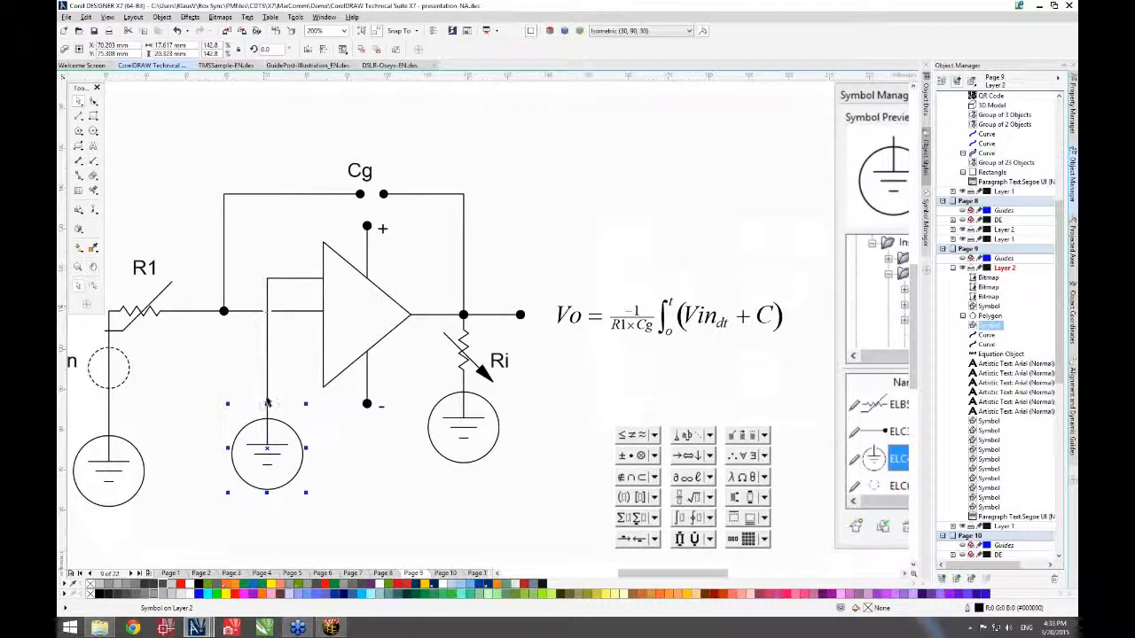
pyautogui.click(266, 318)
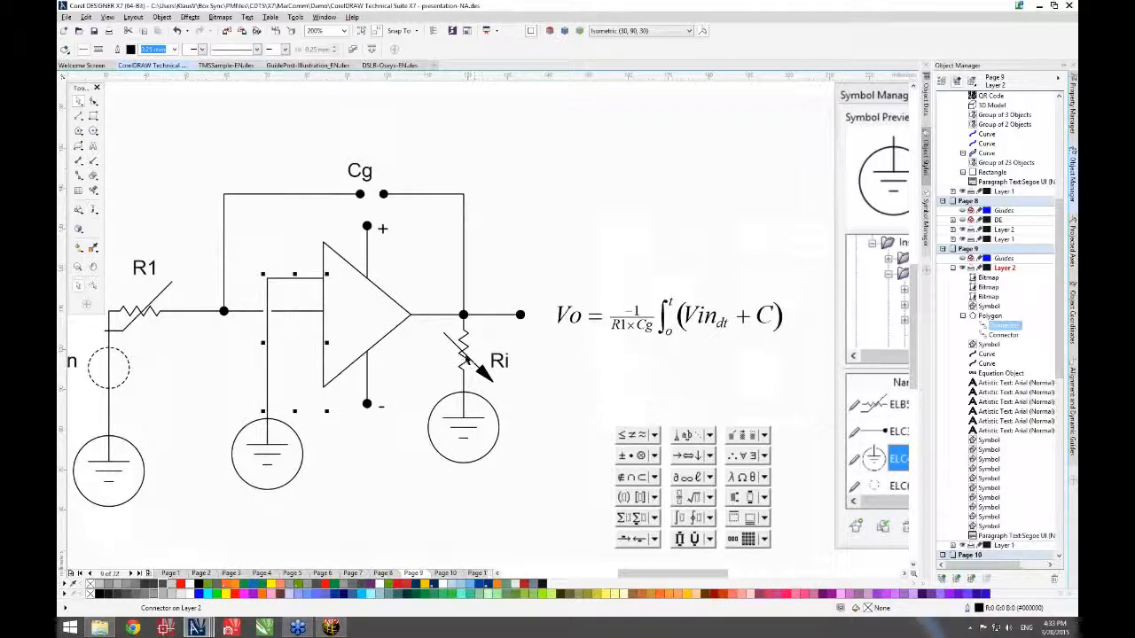
pyautogui.click(464, 358)
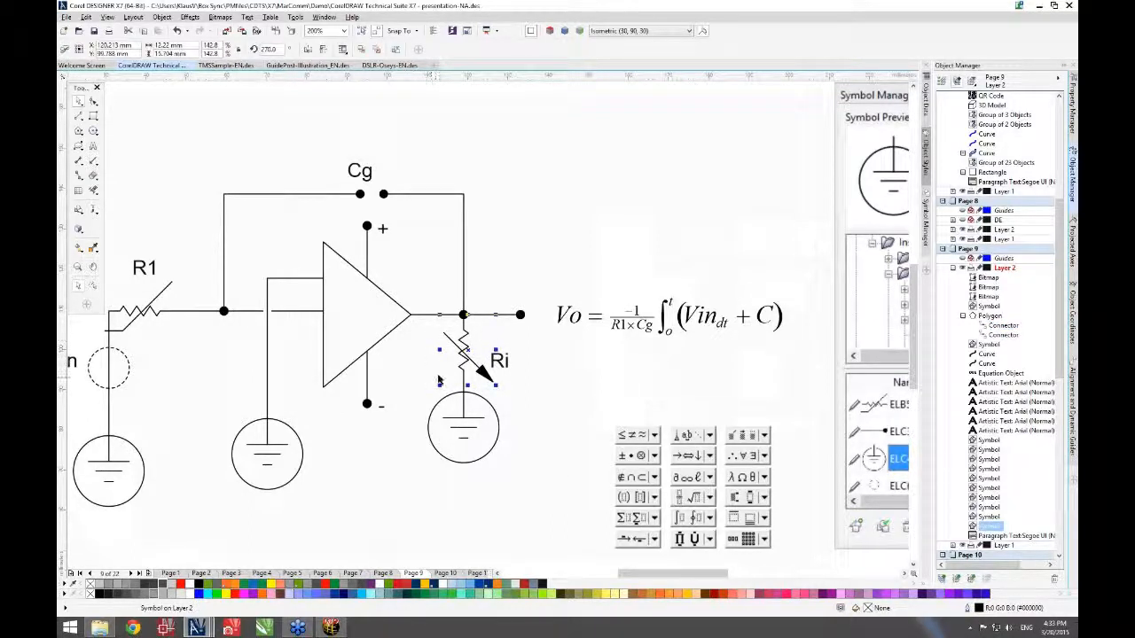
pyautogui.click(463, 265)
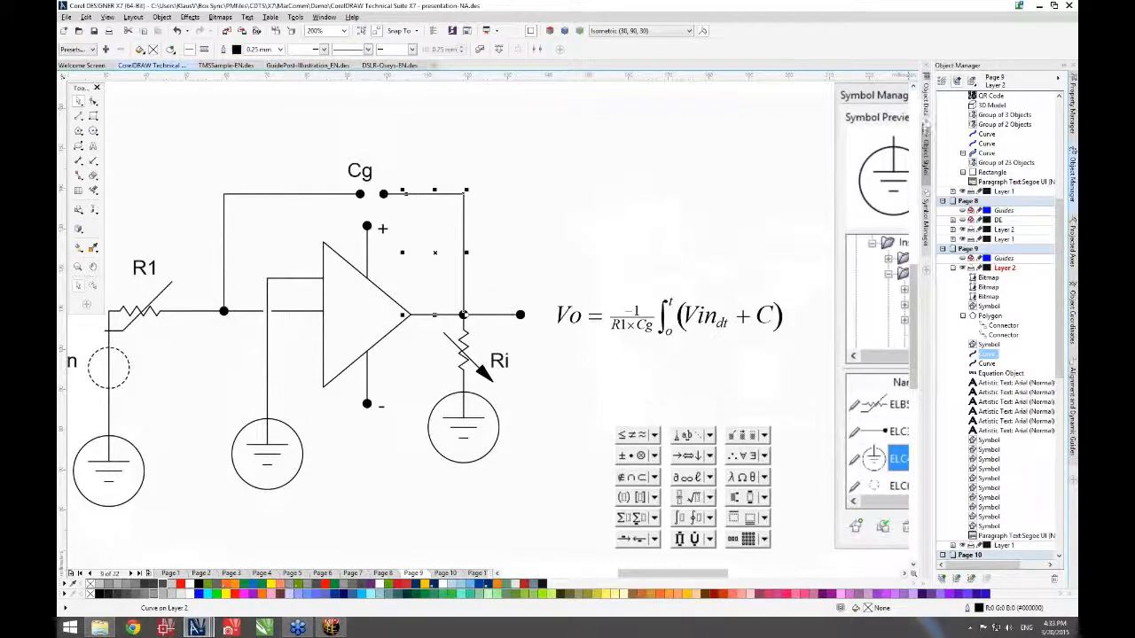
# - Set the outline colour of the CB-line object style to red
pyautogui.click(926, 158)
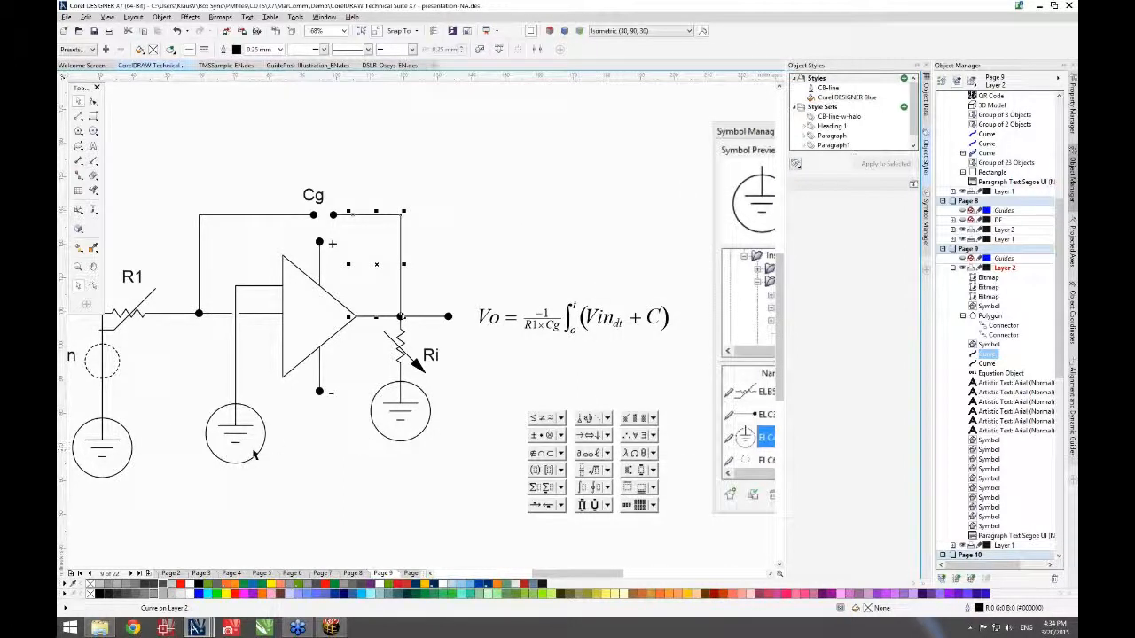
pyautogui.click(823, 89)
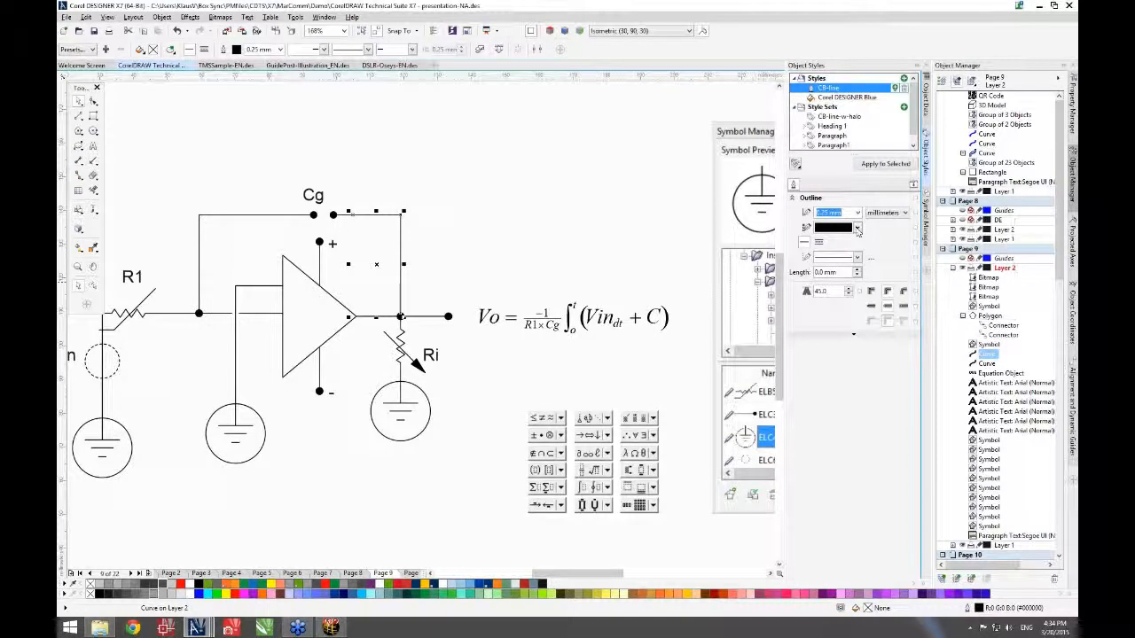
pyautogui.click(857, 228)
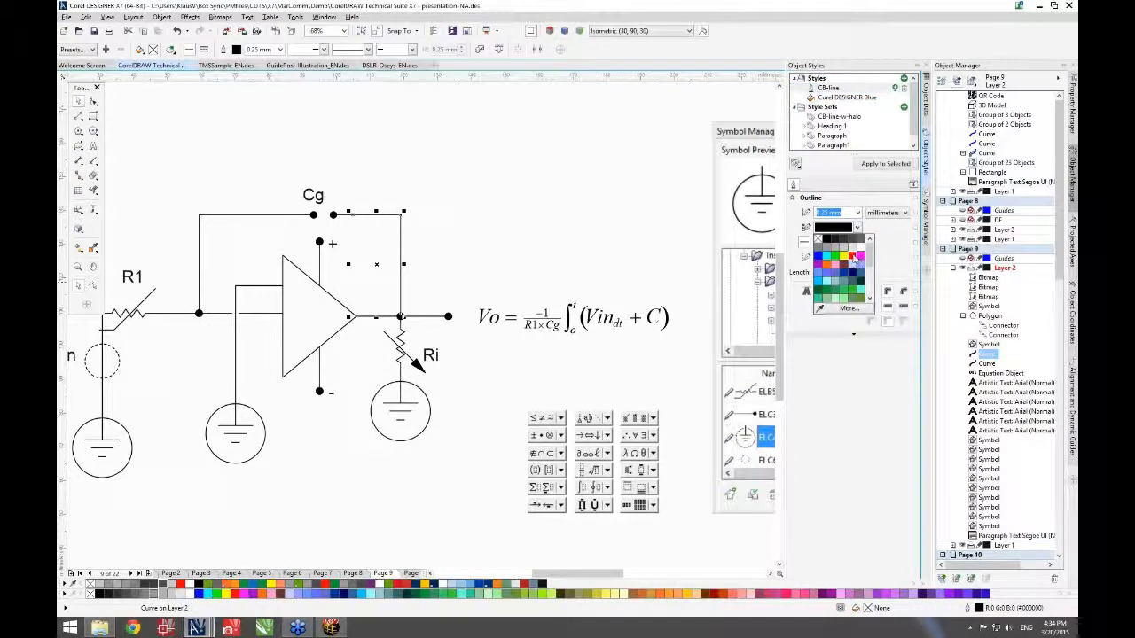
pyautogui.click(855, 257)
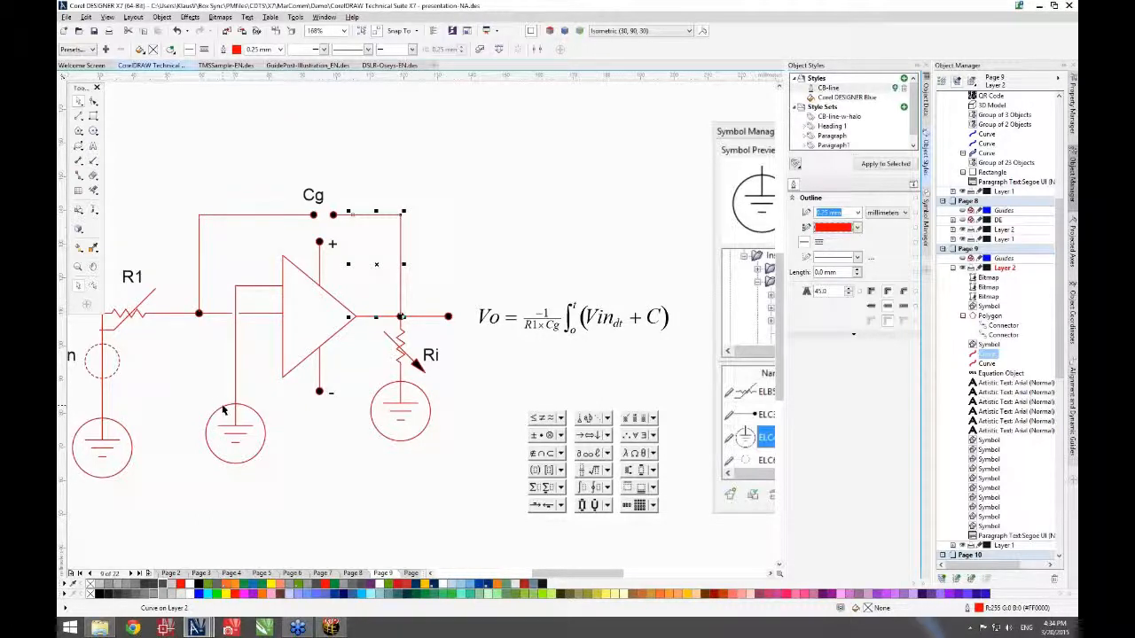
# - Restore the CB-line style's outline colour to black, clear the selection and collapse the Object Styles docker
pyautogui.click(856, 228)
pyautogui.click(830, 241)
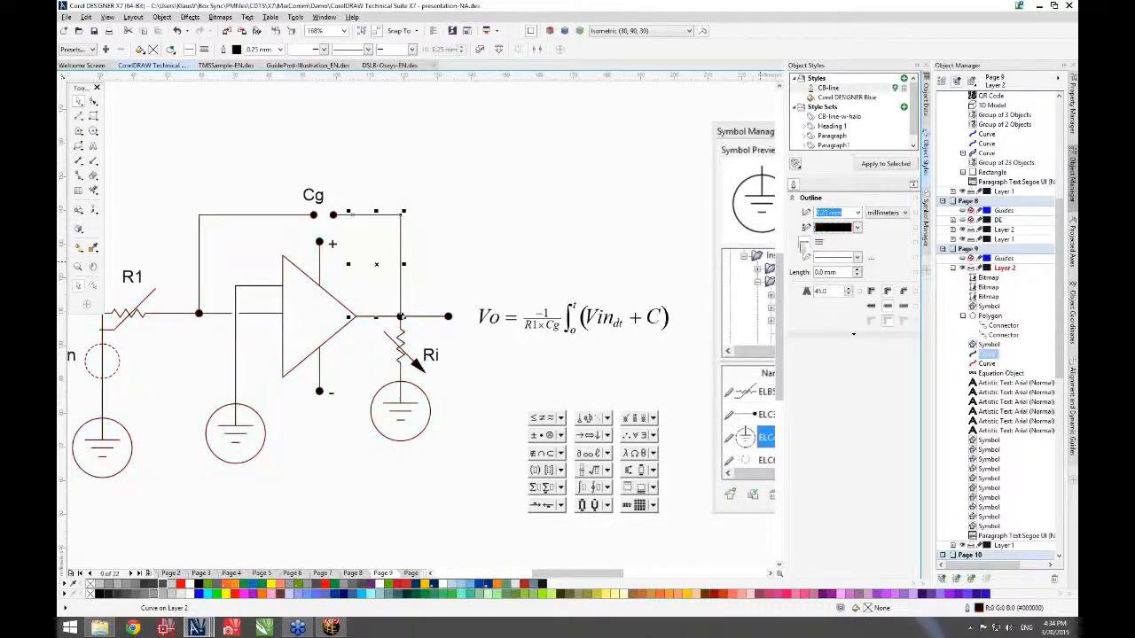
pyautogui.press('Escape')
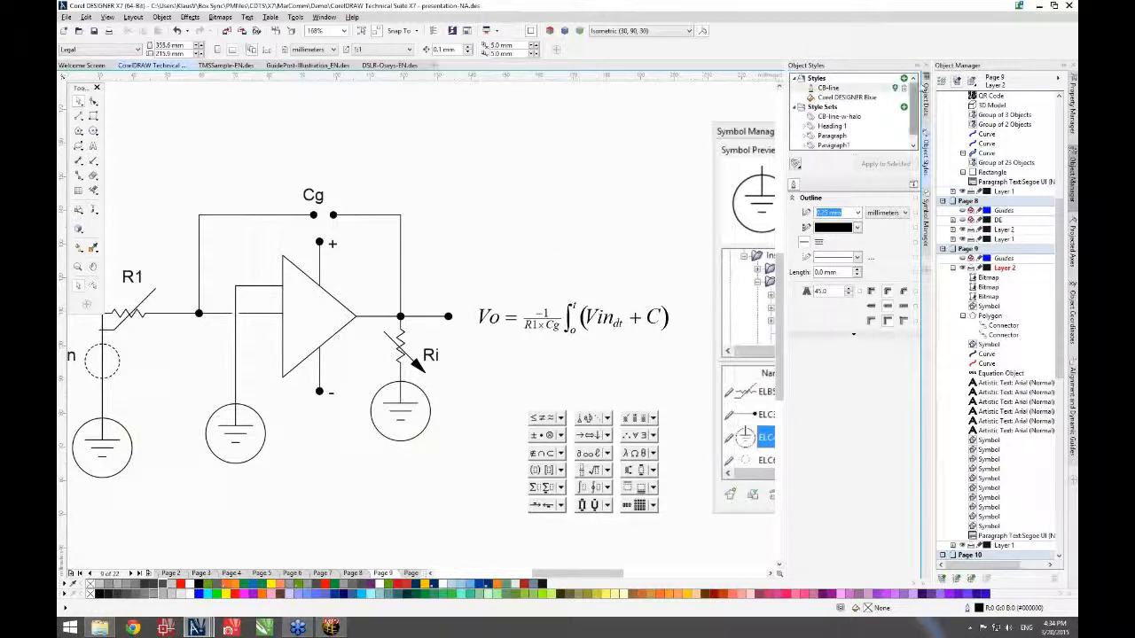
pyautogui.click(923, 71)
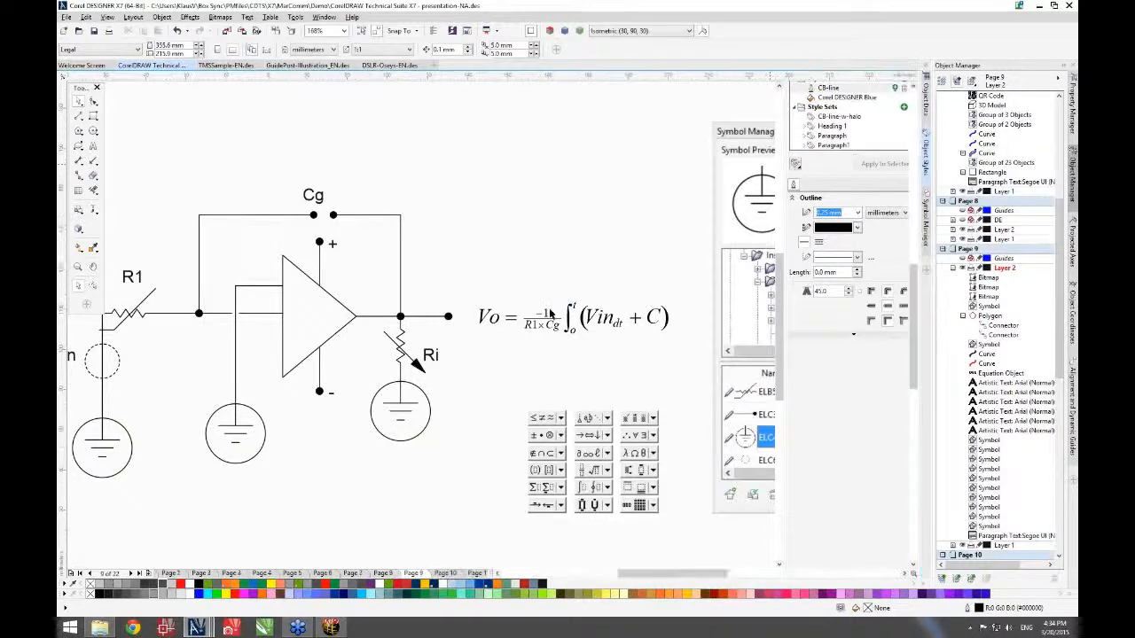
# - View the Vo equation in the Equation Editor and close it without changes
pyautogui.click(636, 316)
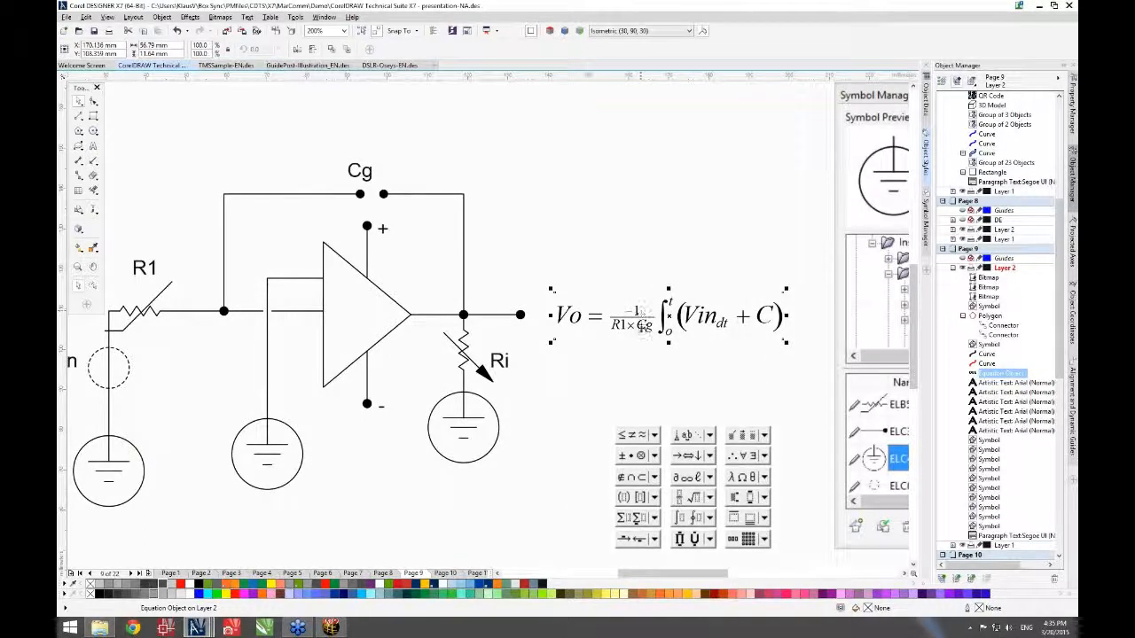
pyautogui.doubleClick(671, 314)
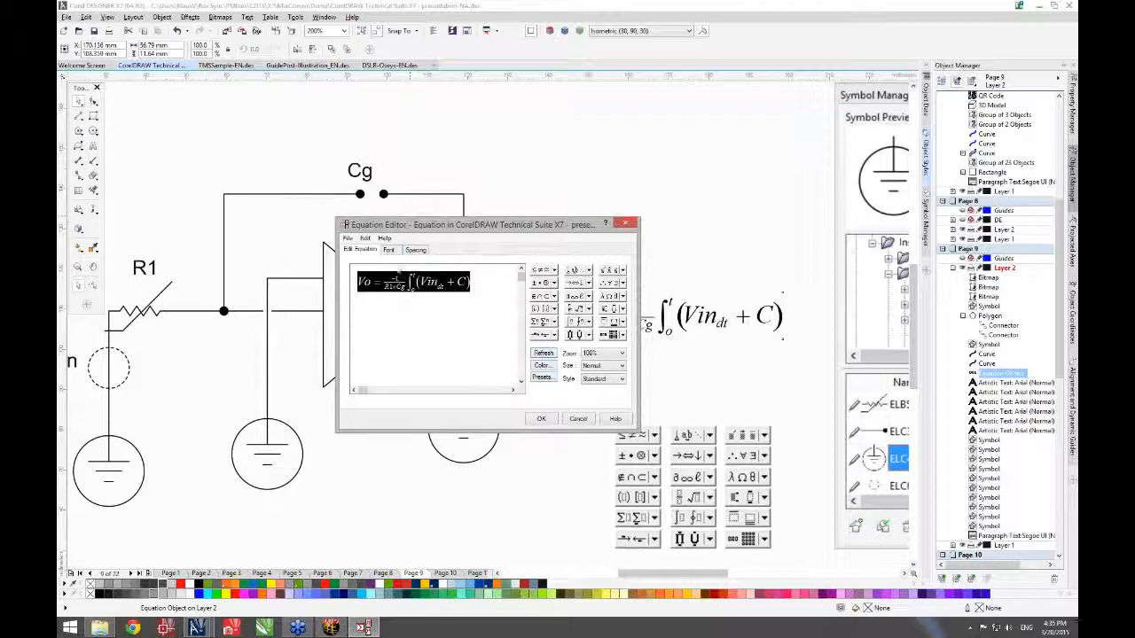
pyautogui.click(577, 419)
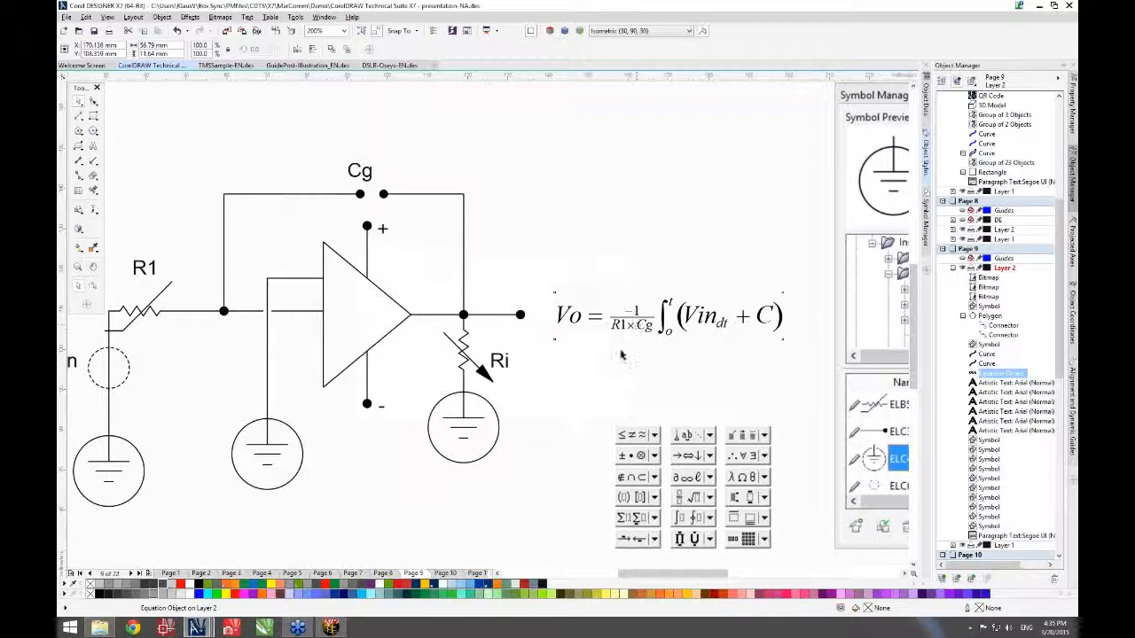
pyautogui.click(643, 377)
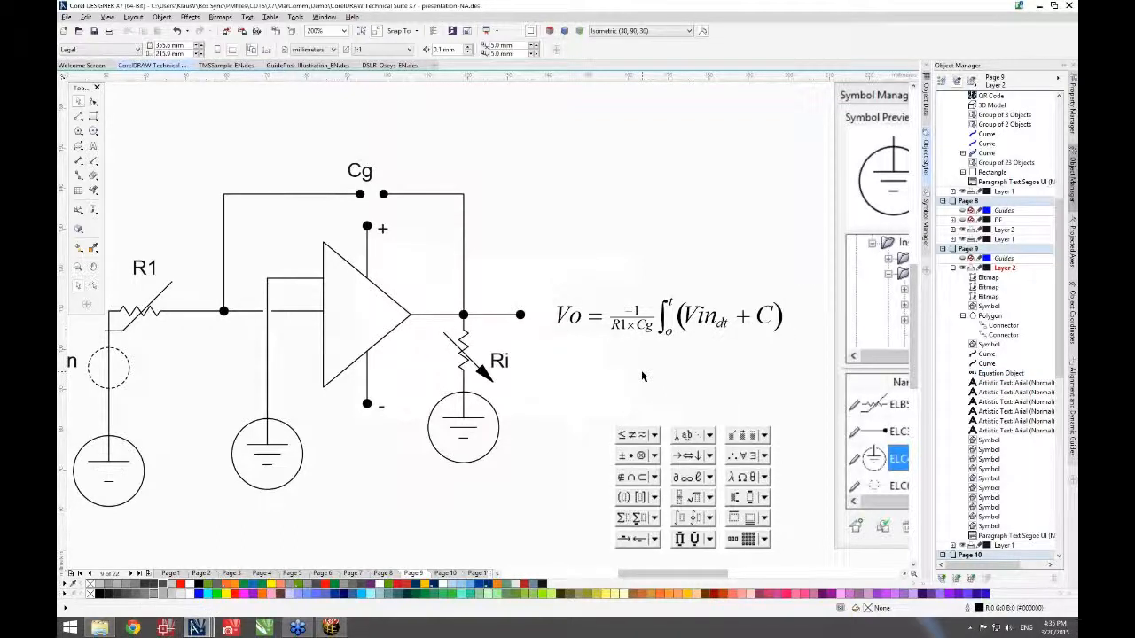
# - Examine the hatch fill settings of the wall section drawing on page 10 and close them without changes
pyautogui.hotkey('shift', 'F4')
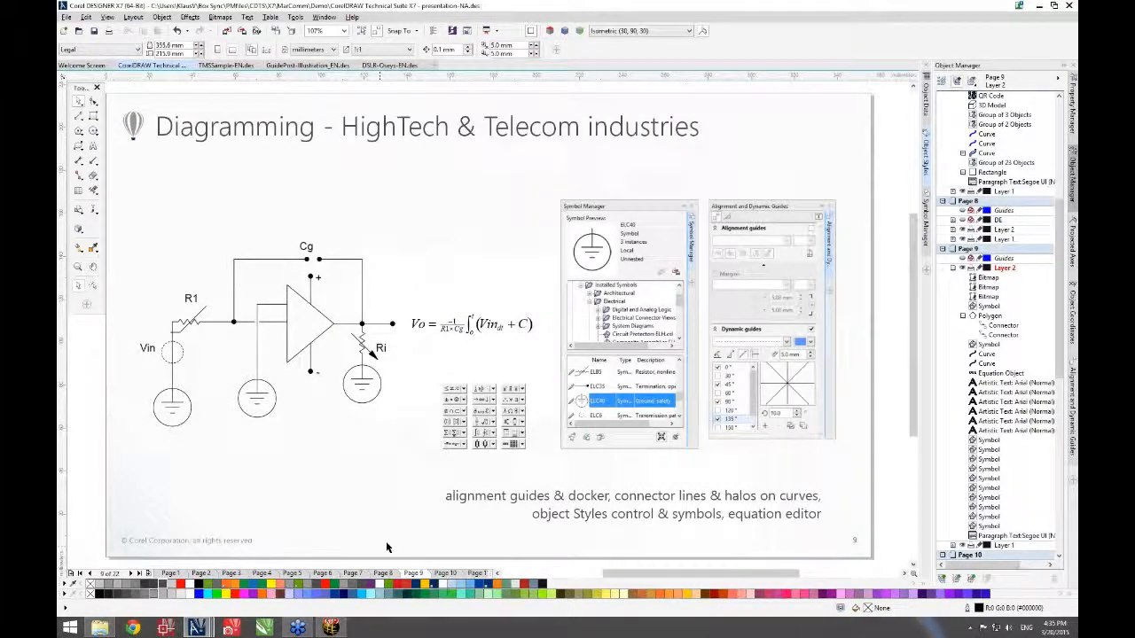
pyautogui.click(445, 574)
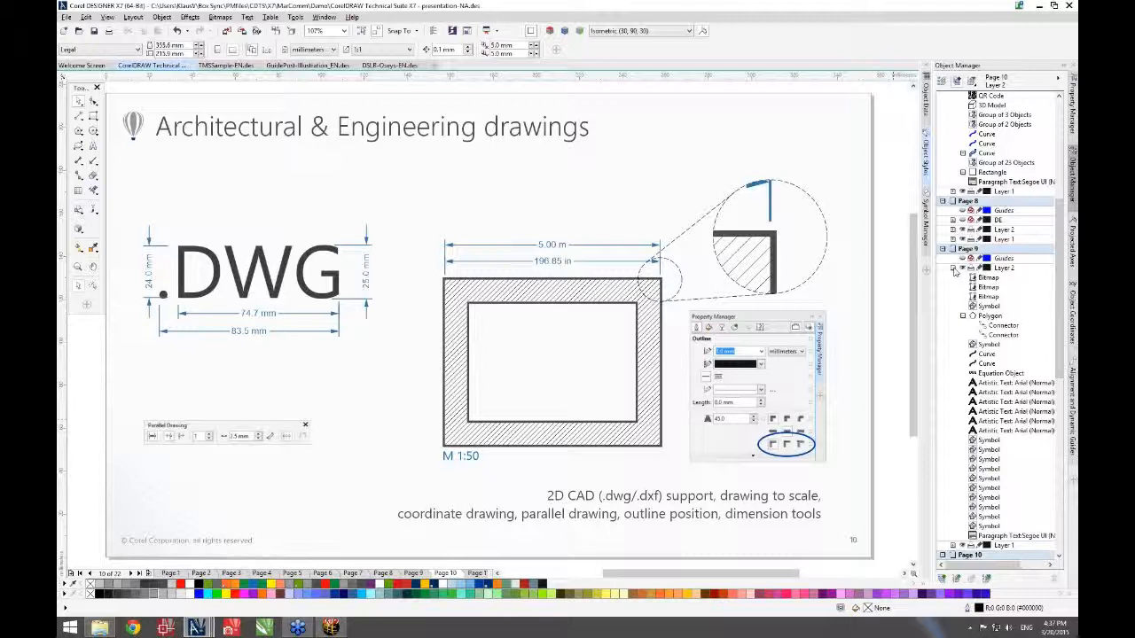
pyautogui.click(456, 299)
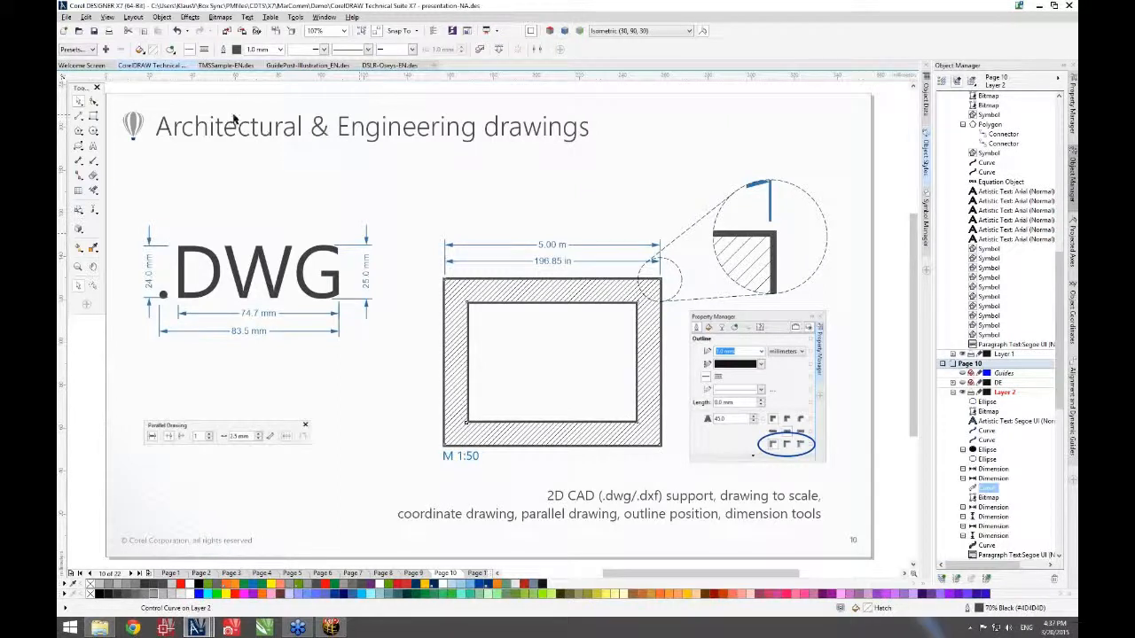
pyautogui.click(153, 50)
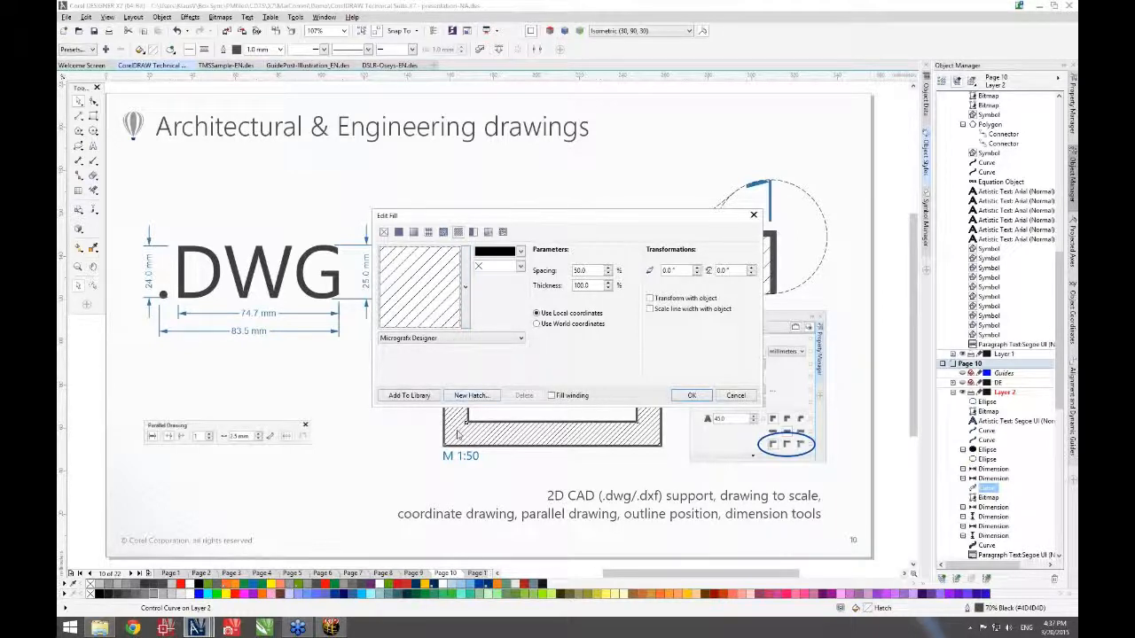
pyautogui.click(736, 396)
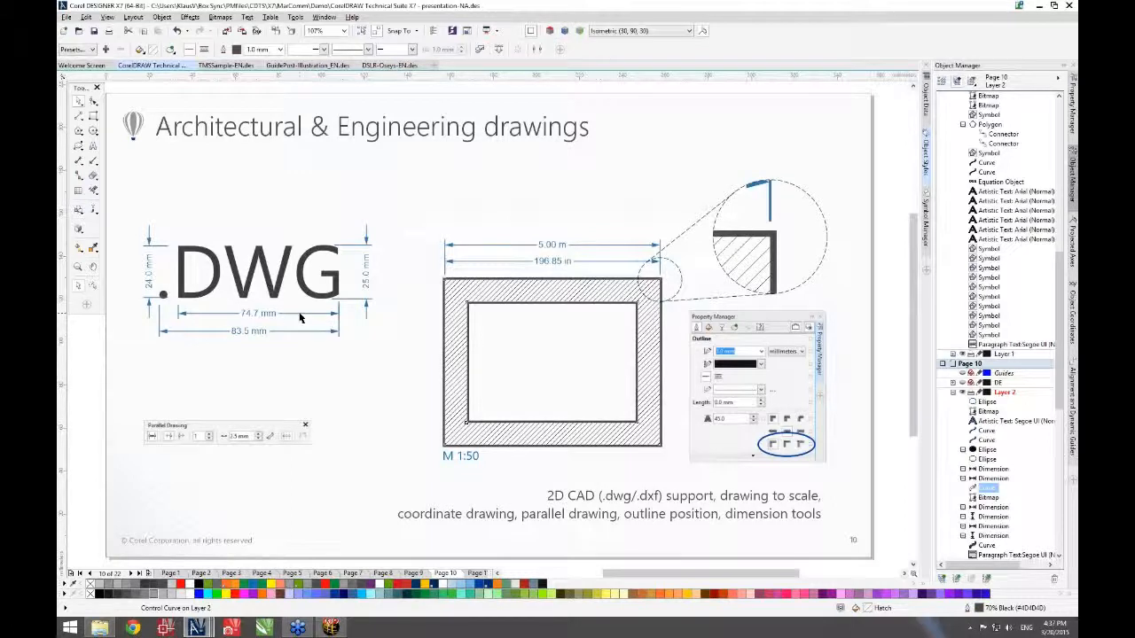
# - Move the text of the overall width dimension beneath the .DWG lettering slightly further down
pyautogui.click(253, 331)
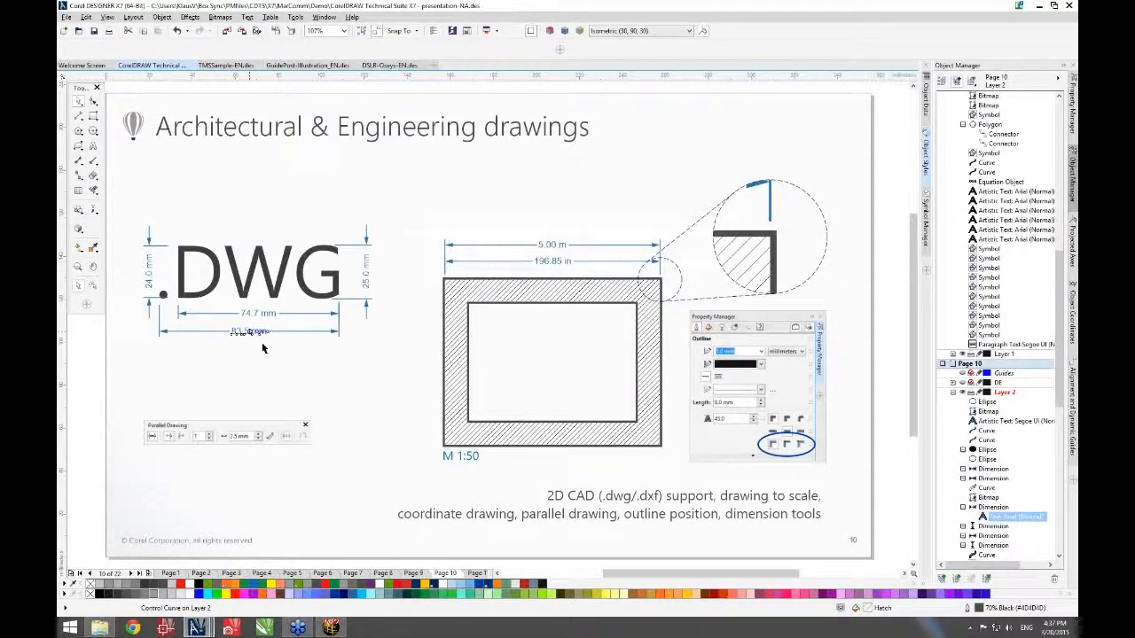
pyautogui.click(92, 145)
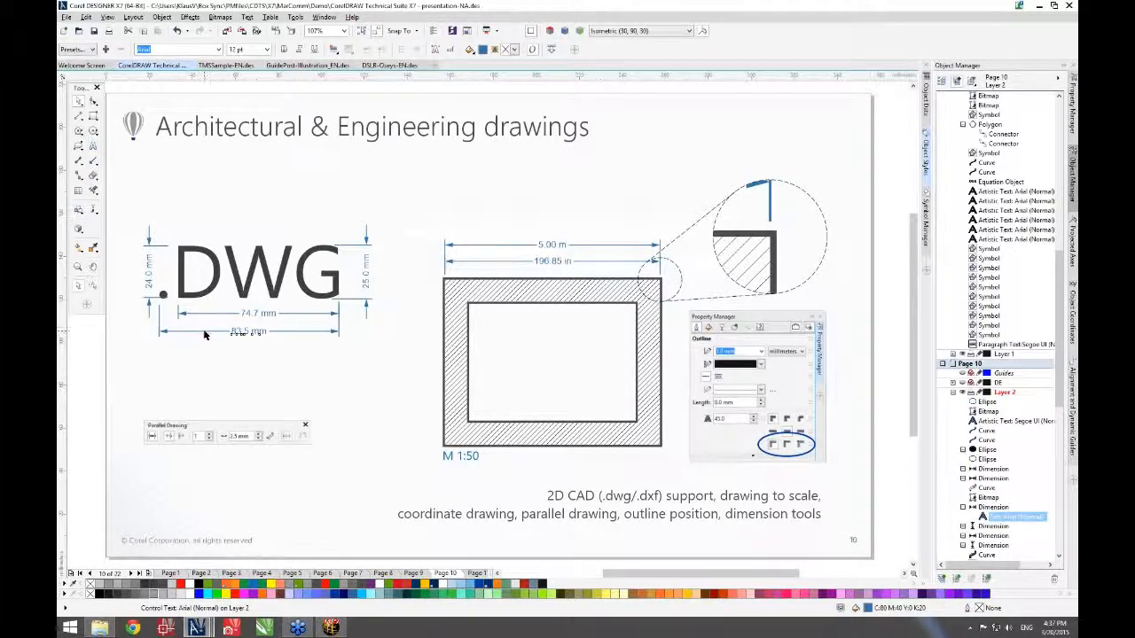
pyautogui.moveTo(239, 330)
pyautogui.mouseDown()
pyautogui.moveTo(242, 349)
pyautogui.moveTo(249, 335)
pyautogui.mouseUp()
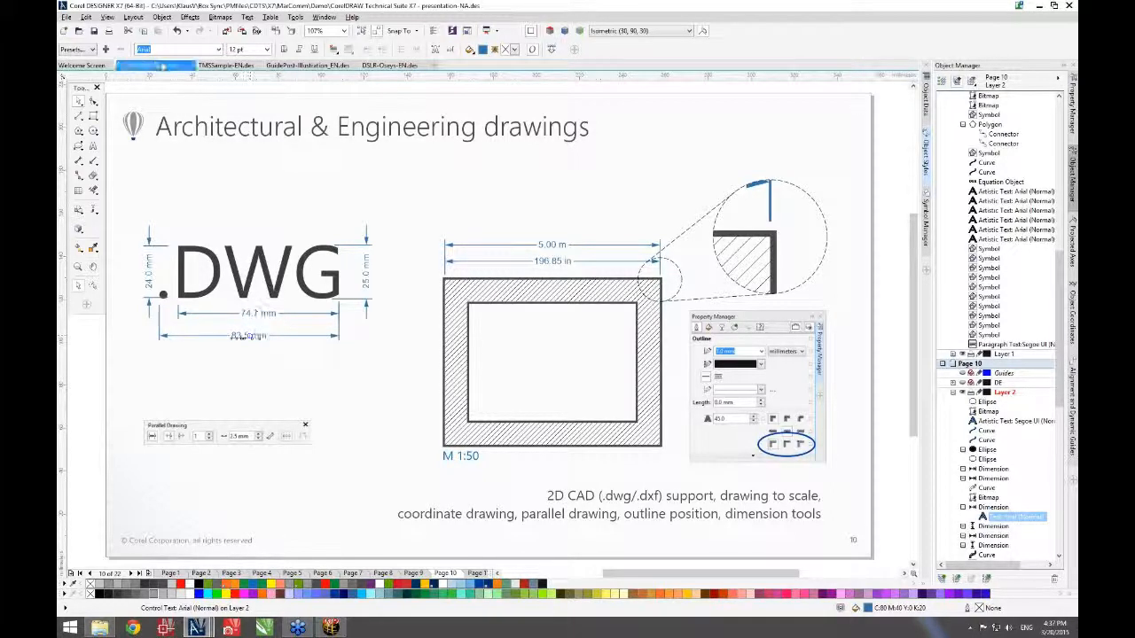
# - Set the overall width dimension beneath the .DWG lettering to zero decimal places and inch (") units
pyautogui.click(316, 335)
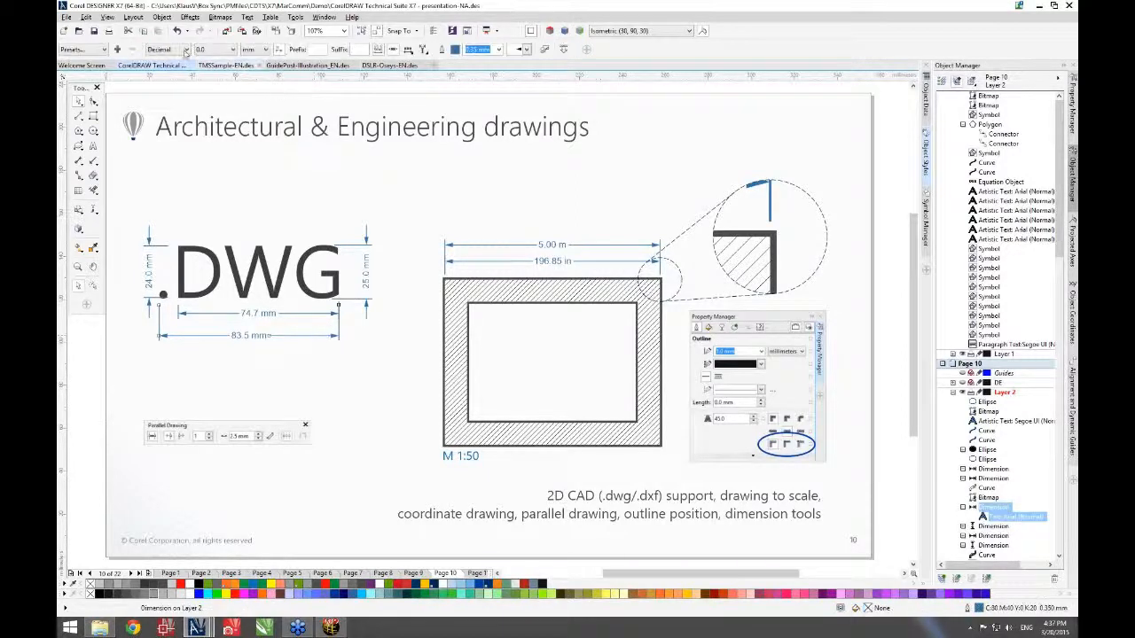
pyautogui.click(232, 49)
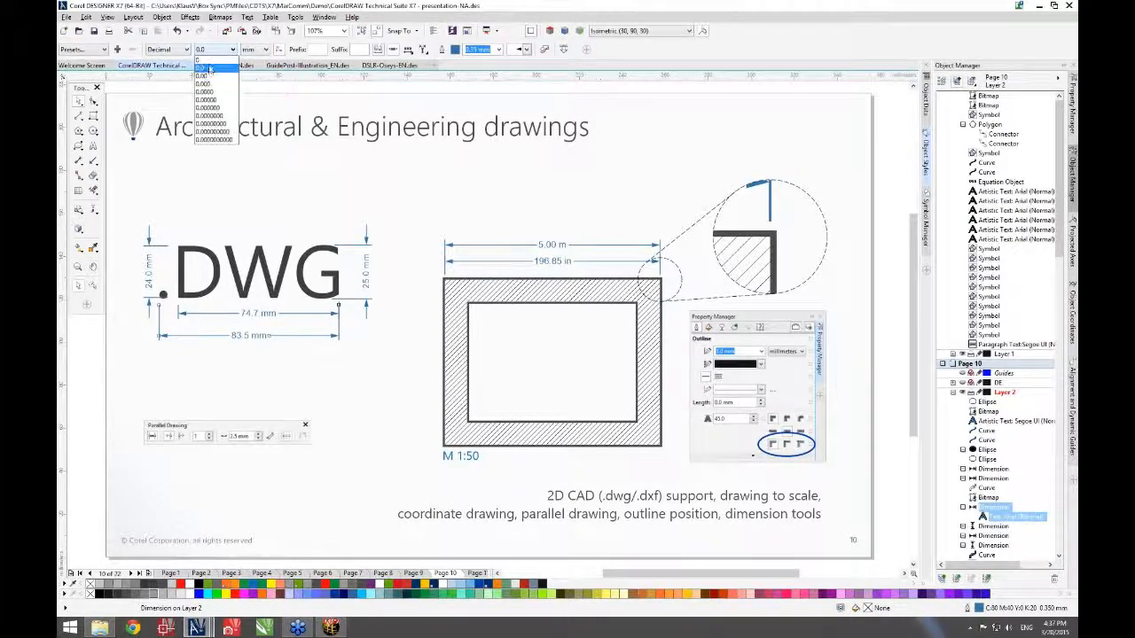
pyautogui.click(208, 67)
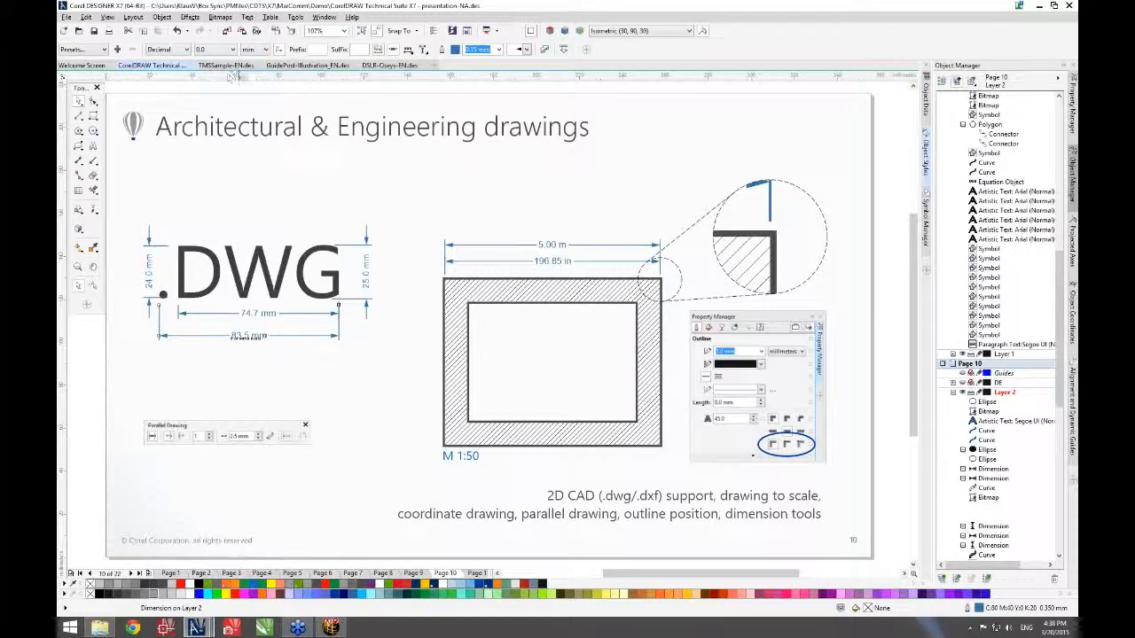
pyautogui.click(265, 50)
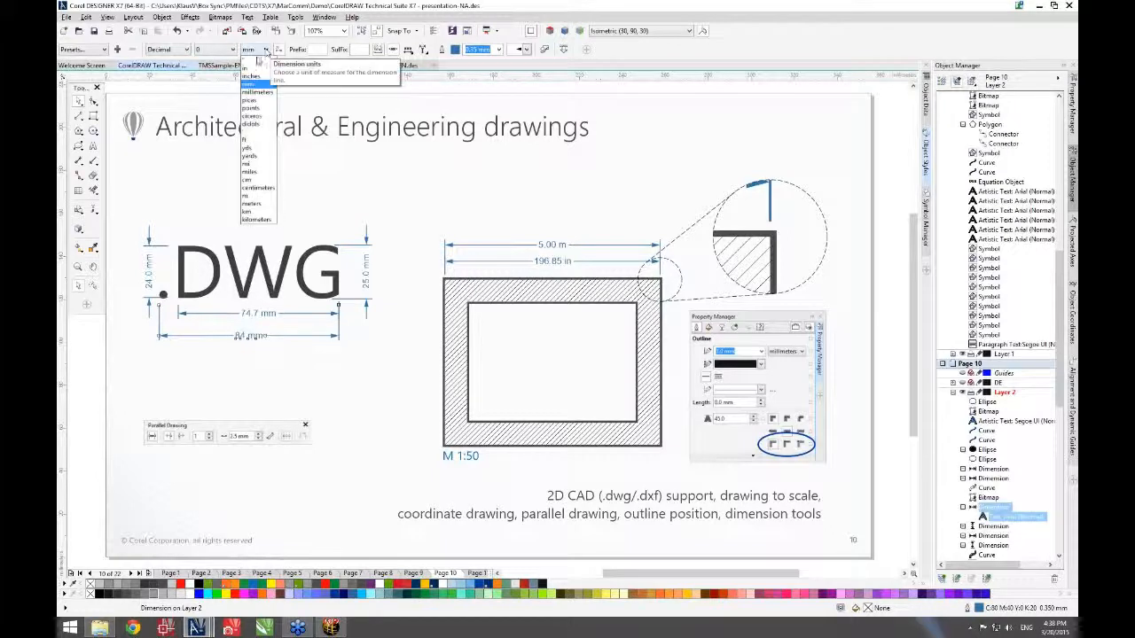
pyautogui.click(256, 60)
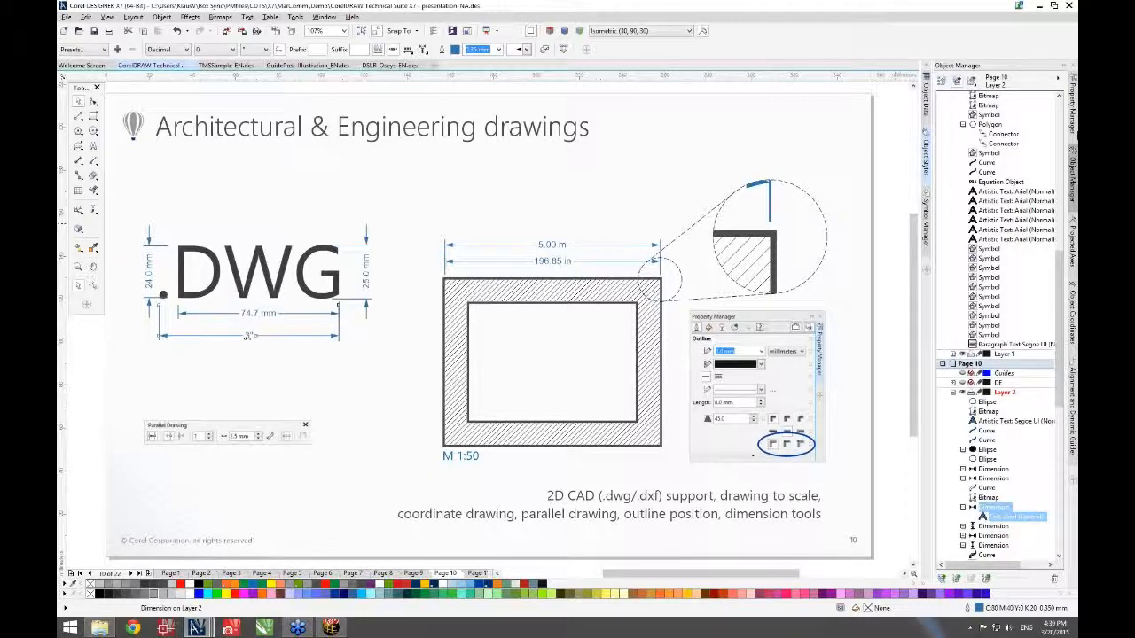
# - Set the outline position of the hatched wall section curve to inside through its outline properties
pyautogui.click(1073, 123)
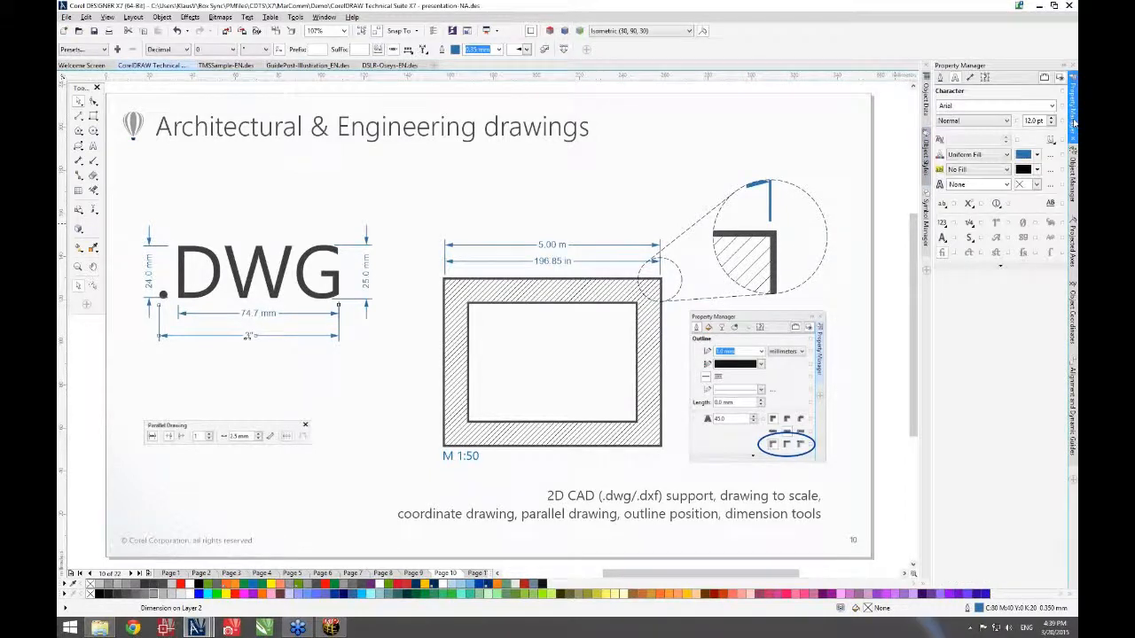
pyautogui.click(659, 330)
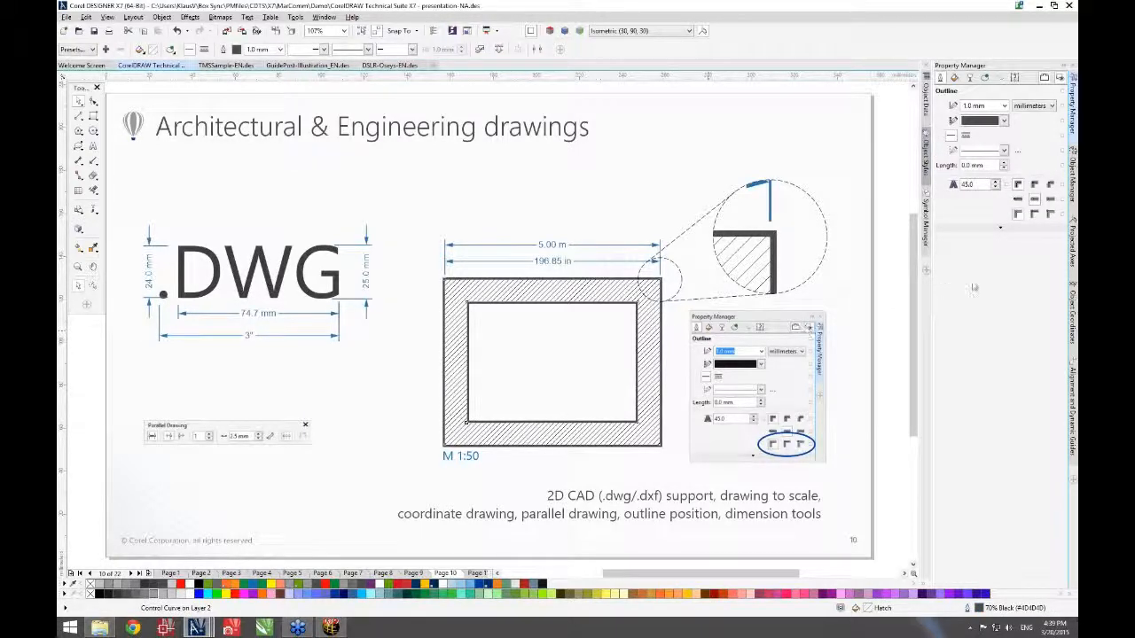
pyautogui.click(1050, 214)
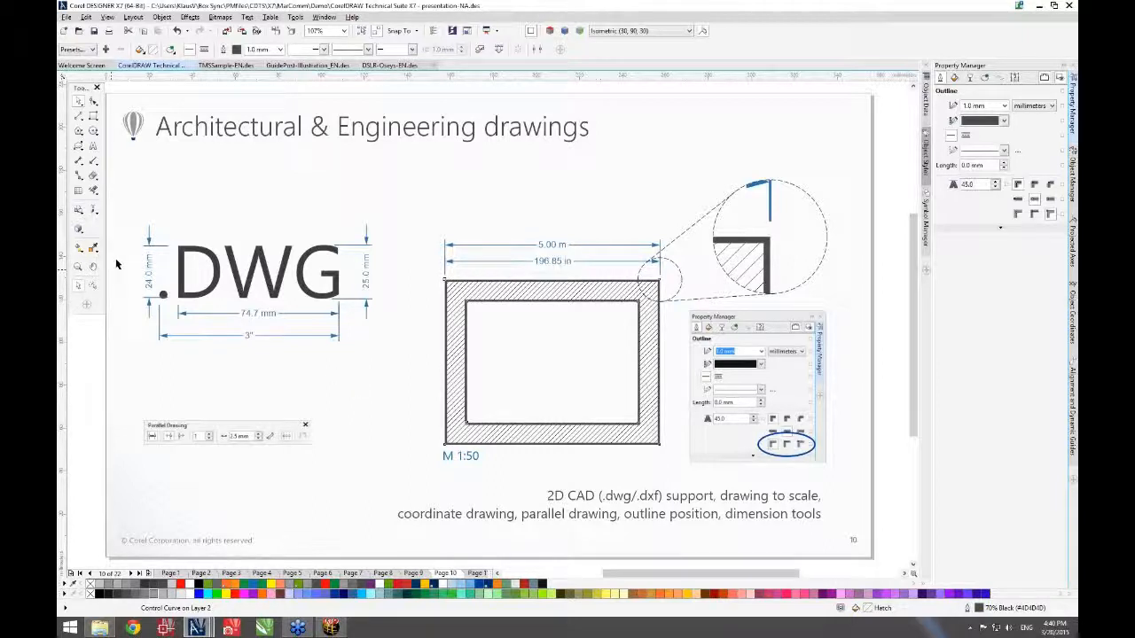
# - Activate a curve drawing tool, display the Parallel Drawing toolbar and place it over its picture beneath the .DWG lettering
pyautogui.click(81, 120)
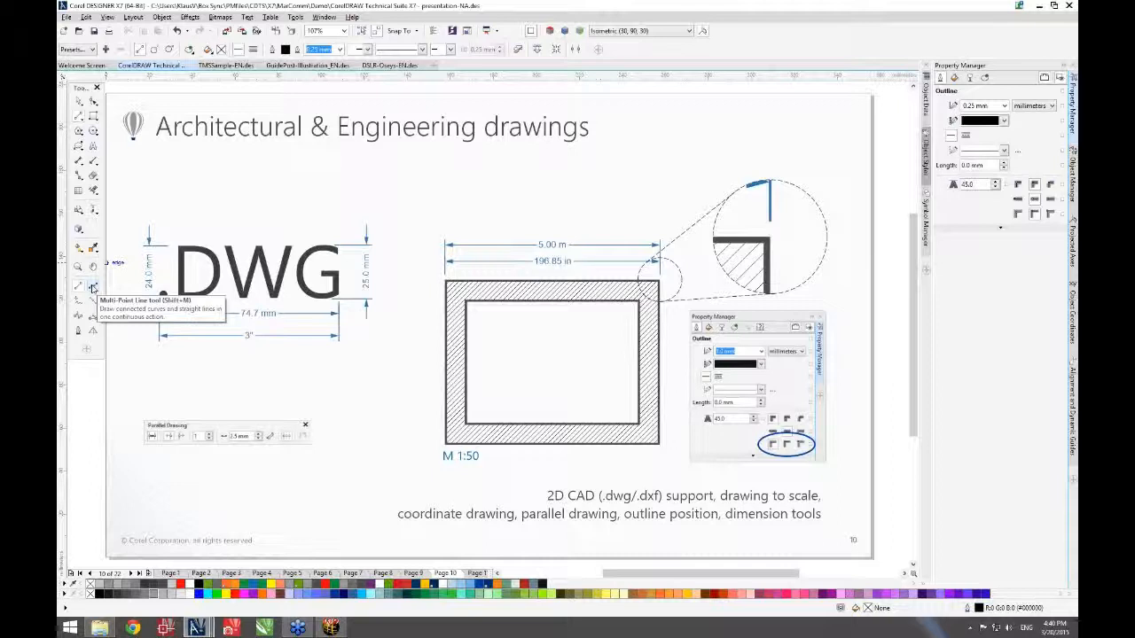
pyautogui.click(92, 289)
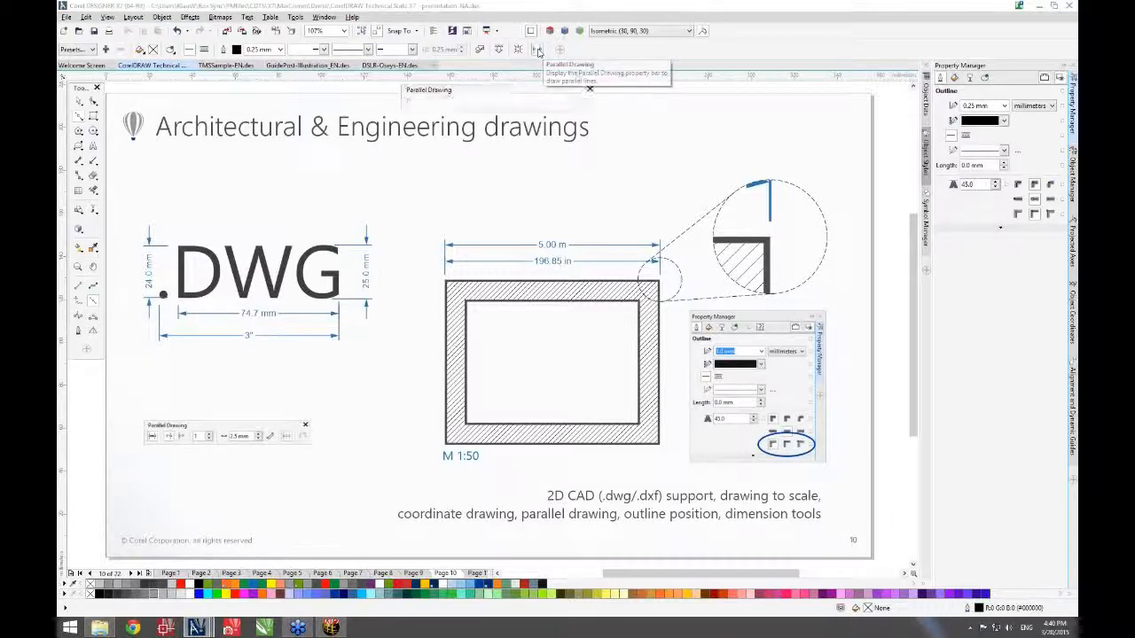
pyautogui.click(536, 50)
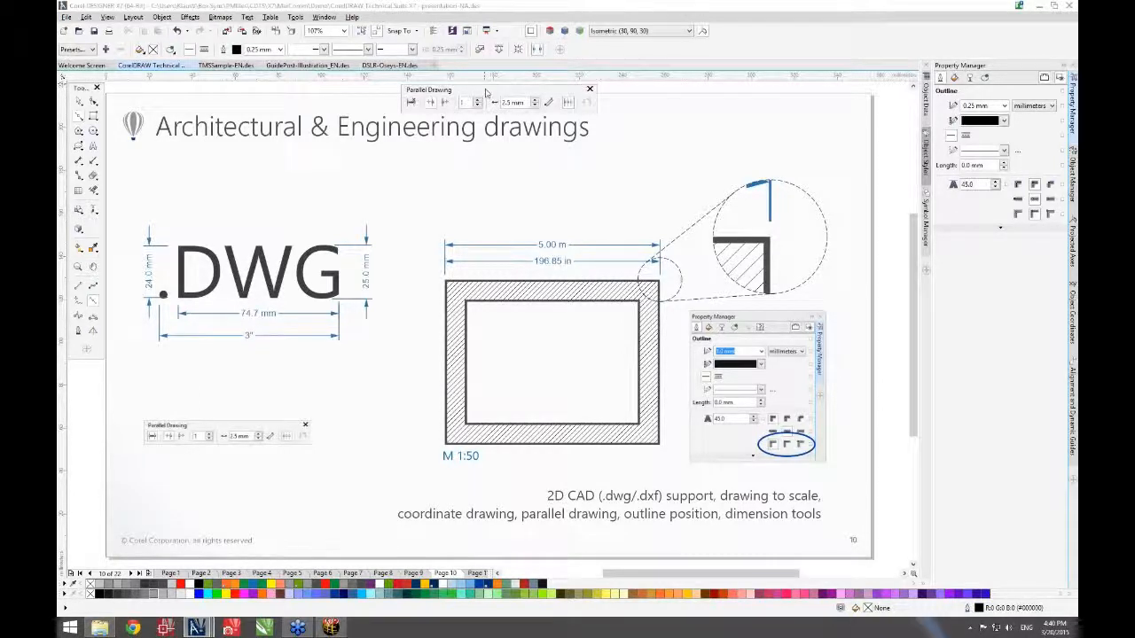
pyautogui.moveTo(486, 93)
pyautogui.mouseDown()
pyautogui.moveTo(429, 163)
pyautogui.moveTo(351, 191)
pyautogui.moveTo(232, 319)
pyautogui.moveTo(226, 427)
pyautogui.mouseUp()
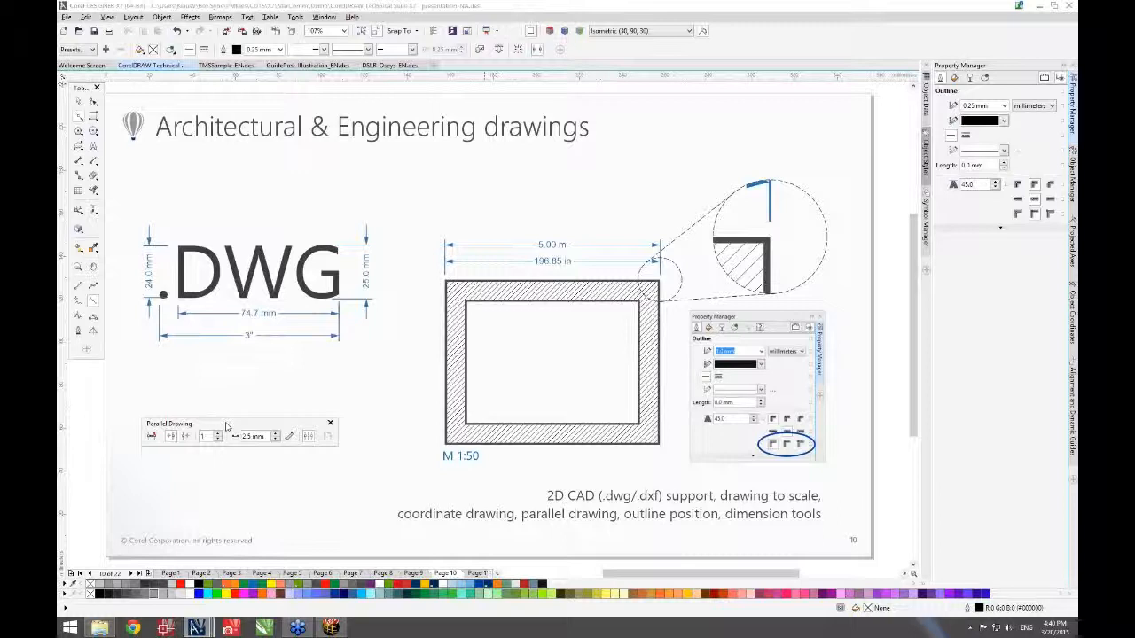
# - Draw an open wavy curve with one parallel line at 5.0 mm spacing beneath the .DWG dimensions, and clear the selection
pyautogui.click(152, 436)
pyautogui.moveTo(146, 391)
pyautogui.mouseDown()
pyautogui.moveTo(249, 375)
pyautogui.moveTo(373, 414)
pyautogui.moveTo(378, 459)
pyautogui.moveTo(373, 471)
pyautogui.moveTo(235, 503)
pyautogui.moveTo(183, 498)
pyautogui.moveTo(153, 478)
pyautogui.moveTo(128, 486)
pyautogui.moveTo(122, 466)
pyautogui.mouseUp()
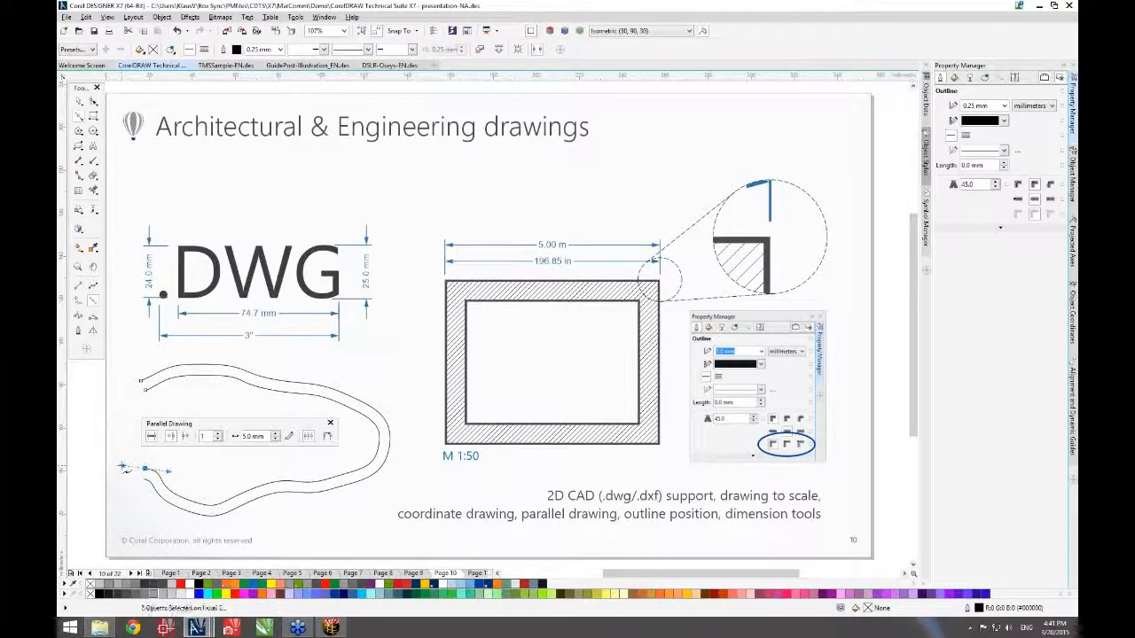
pyautogui.press('Escape')
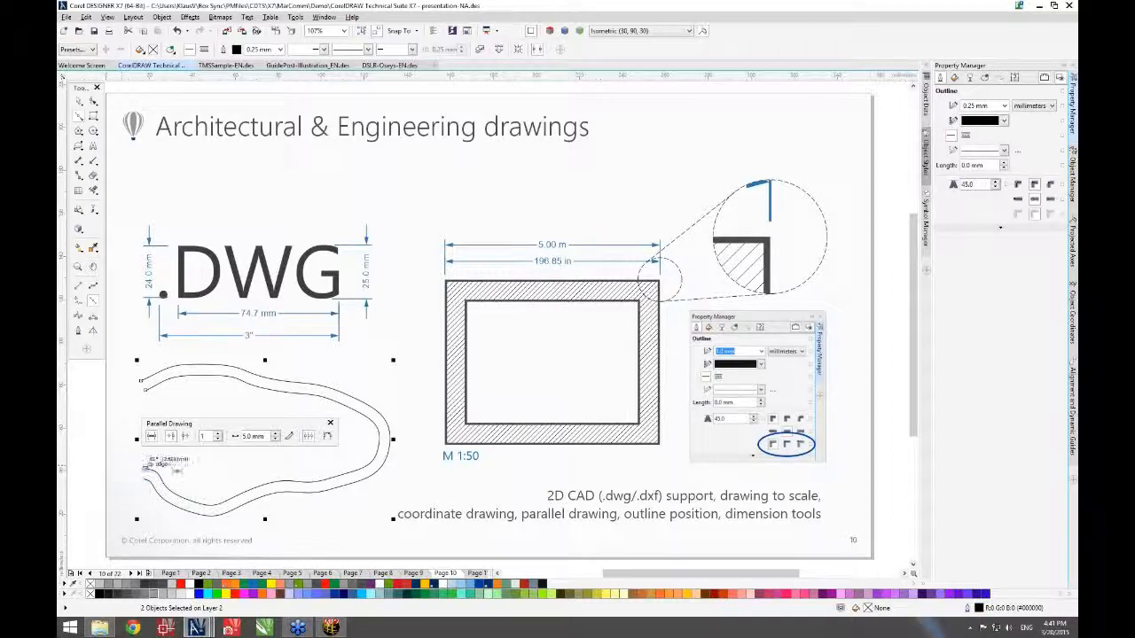
pyautogui.click(327, 439)
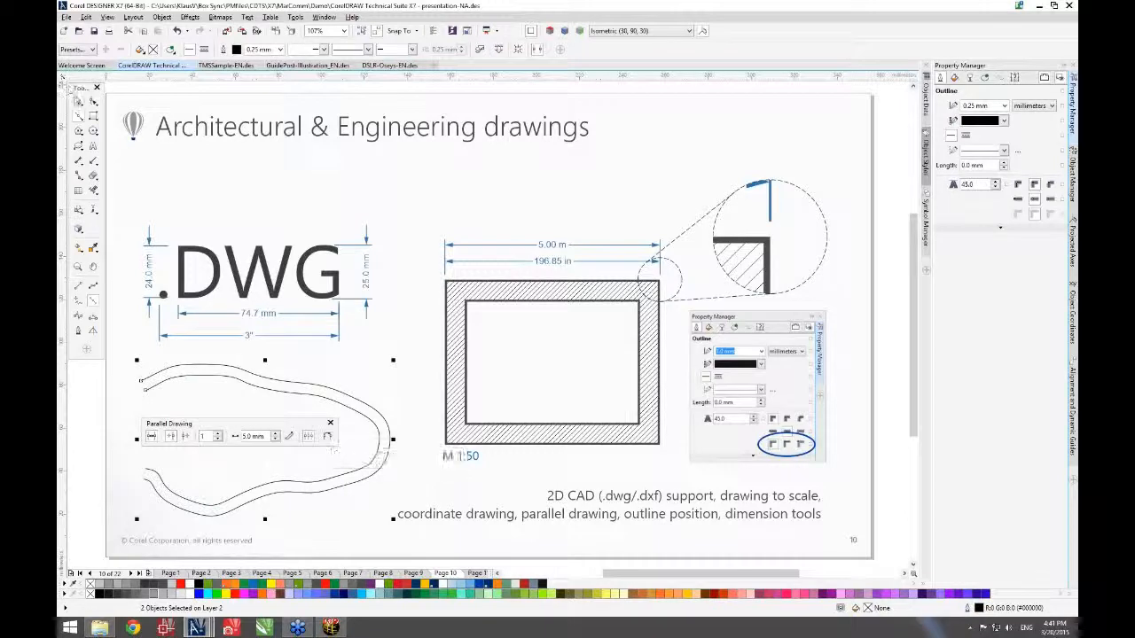
pyautogui.click(80, 390)
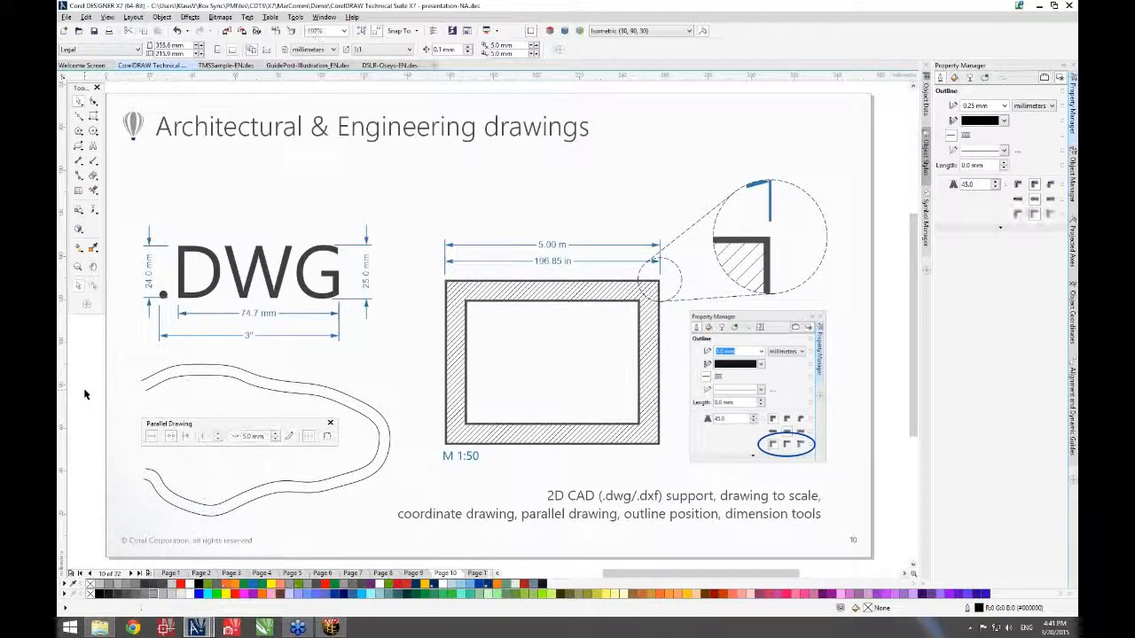
# - Go to page 11 of the presentation and close the Parallel Drawing toolbar
pyautogui.press('pagedown')
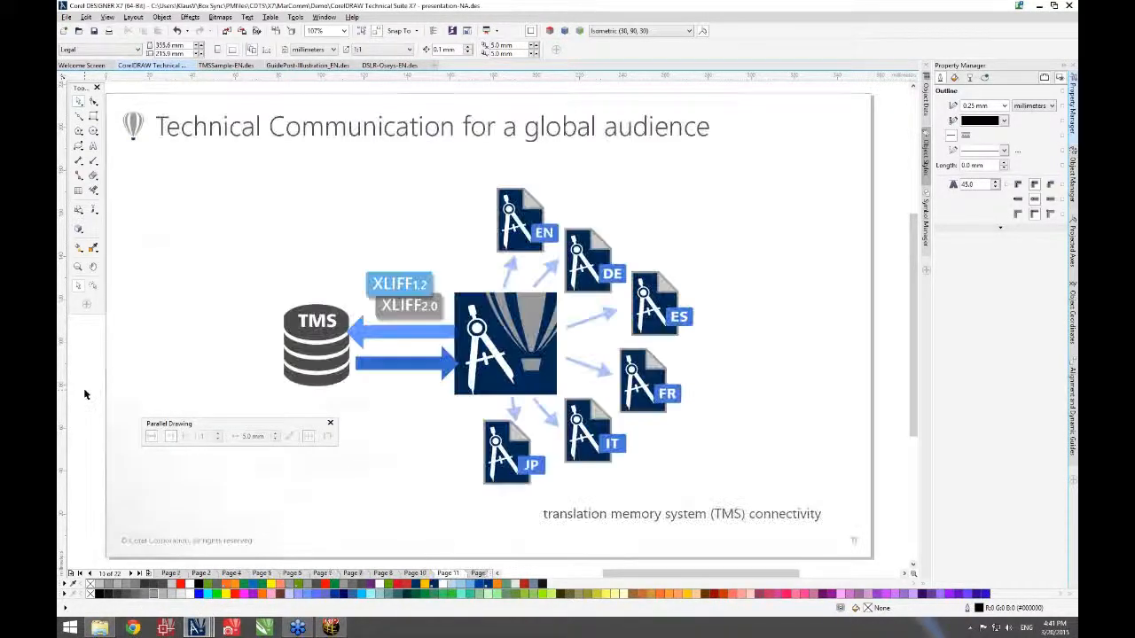
pyautogui.click(330, 424)
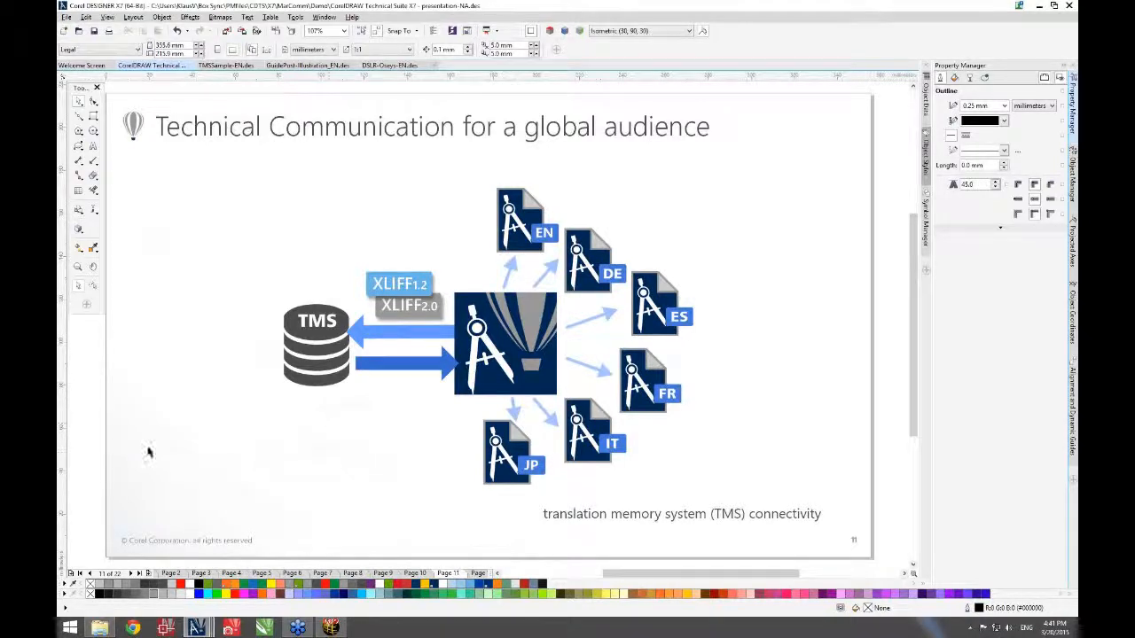
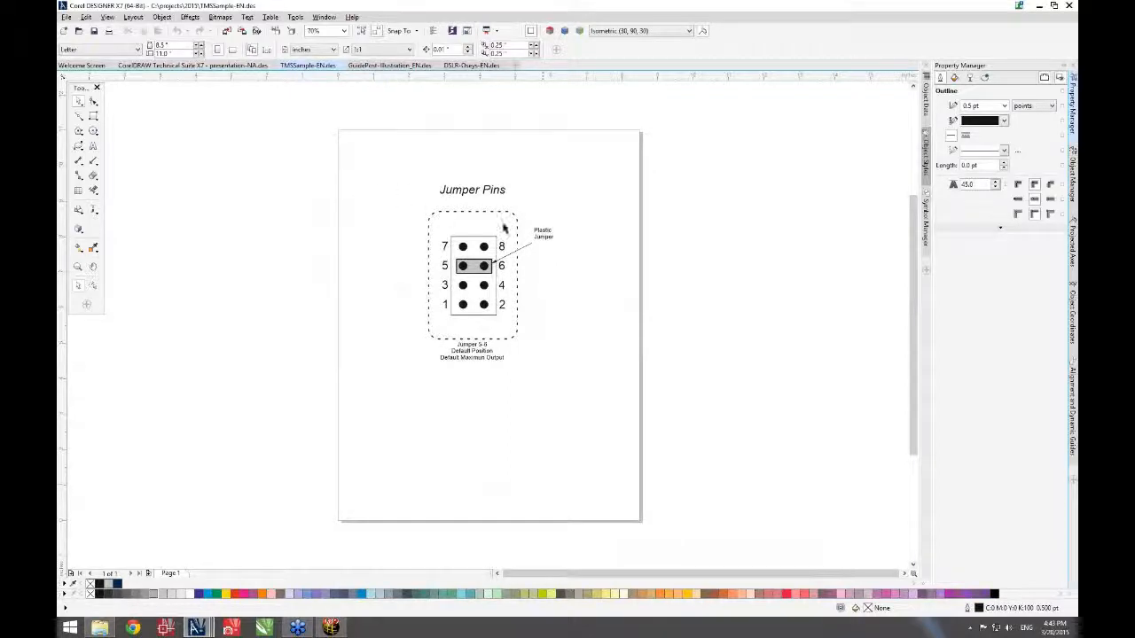
# - Check the translation inclusion option of the pin label "7" in TMSSample-EN.des, and deselect the label
pyautogui.click(67, 17)
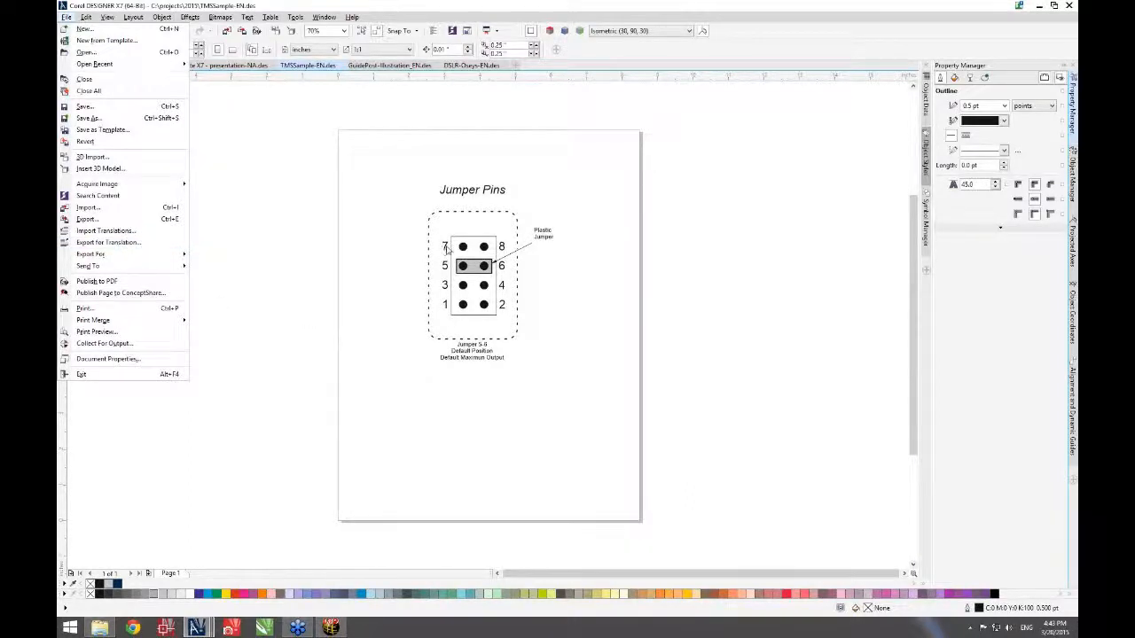
pyautogui.click(446, 249)
pyautogui.click(445, 247)
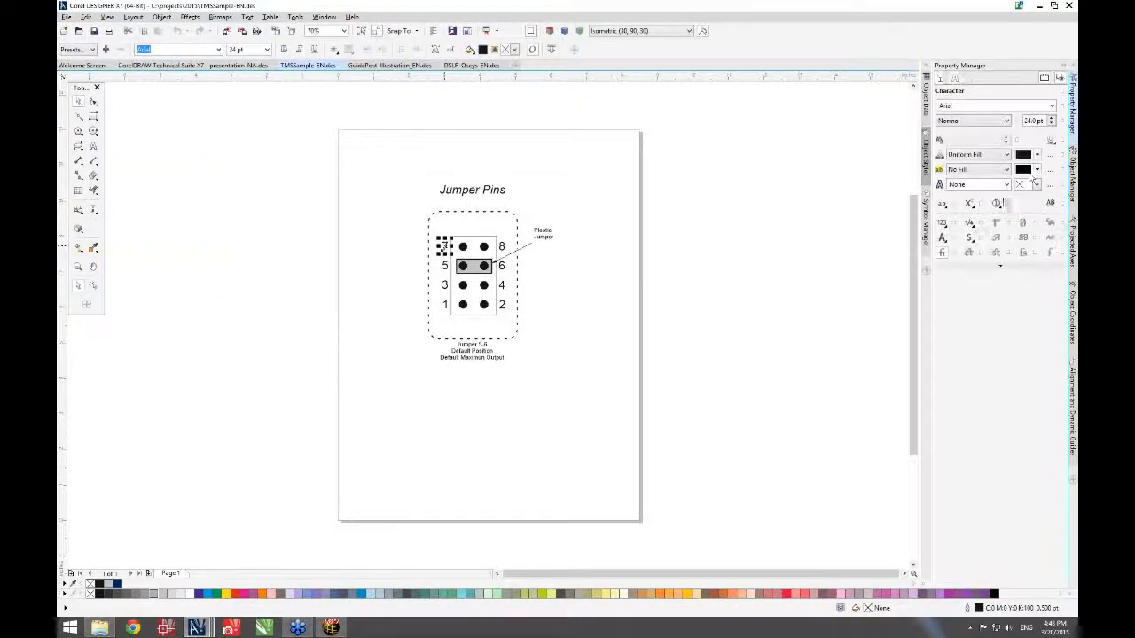
pyautogui.click(984, 77)
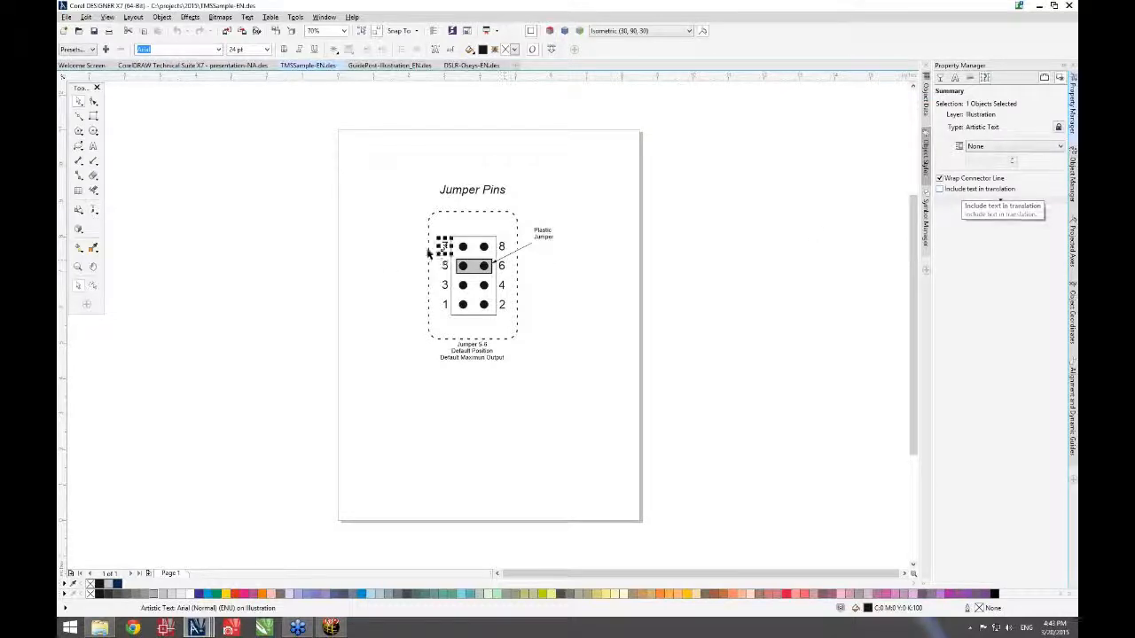
pyautogui.click(301, 252)
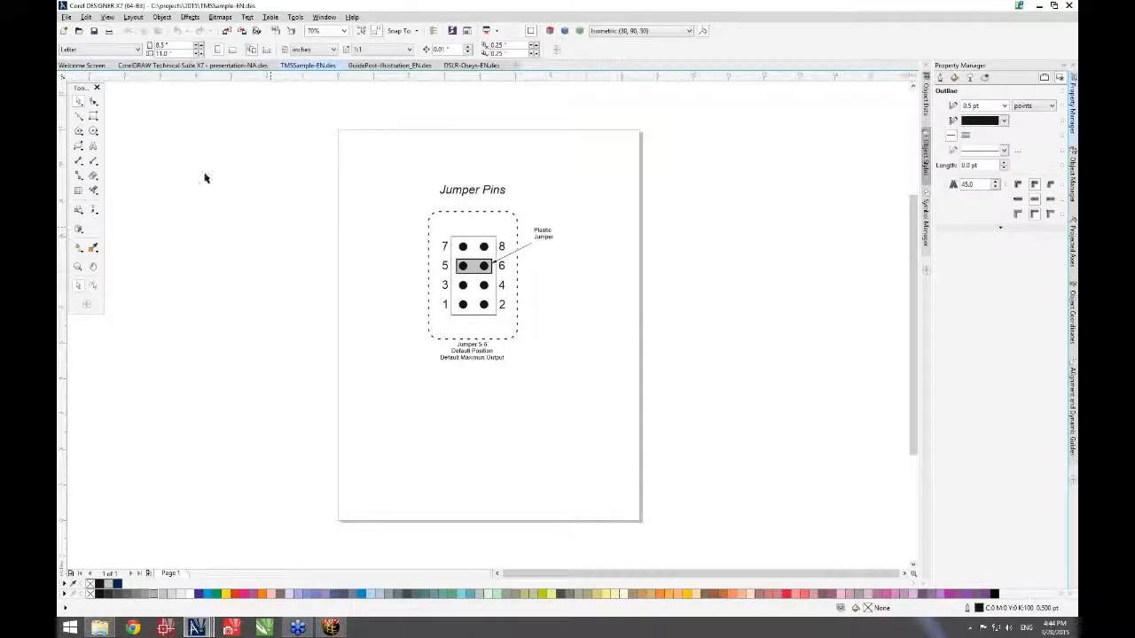
# - Import the German translation file TMSSample-EN-DE.xlf into the Jumper Pins drawing, and undo the import
pyautogui.click(64, 18)
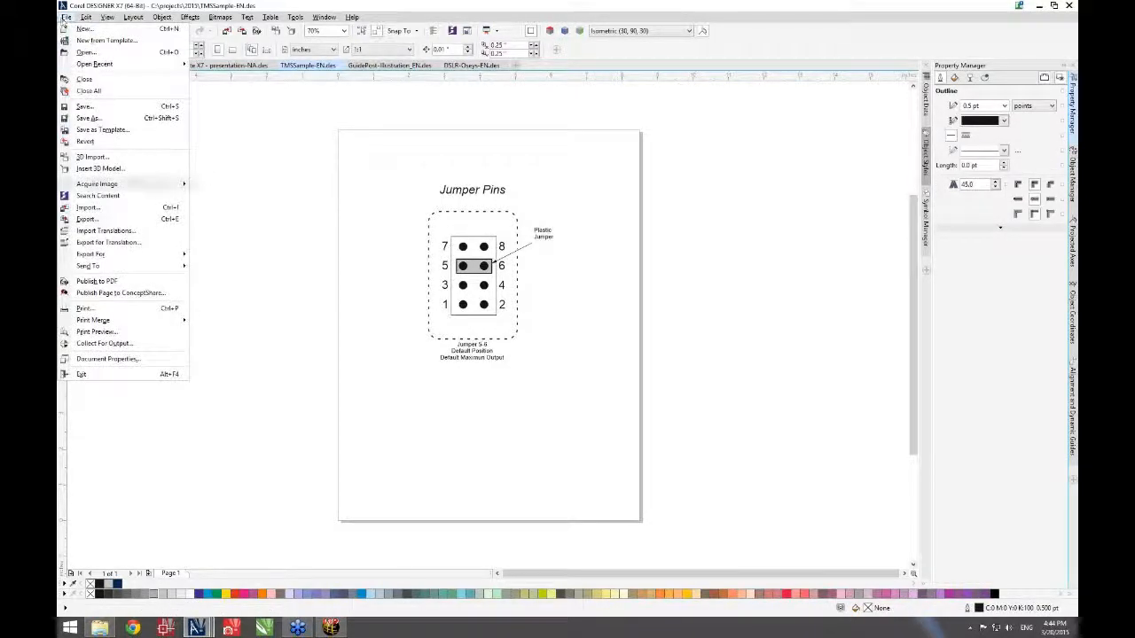
pyautogui.click(102, 230)
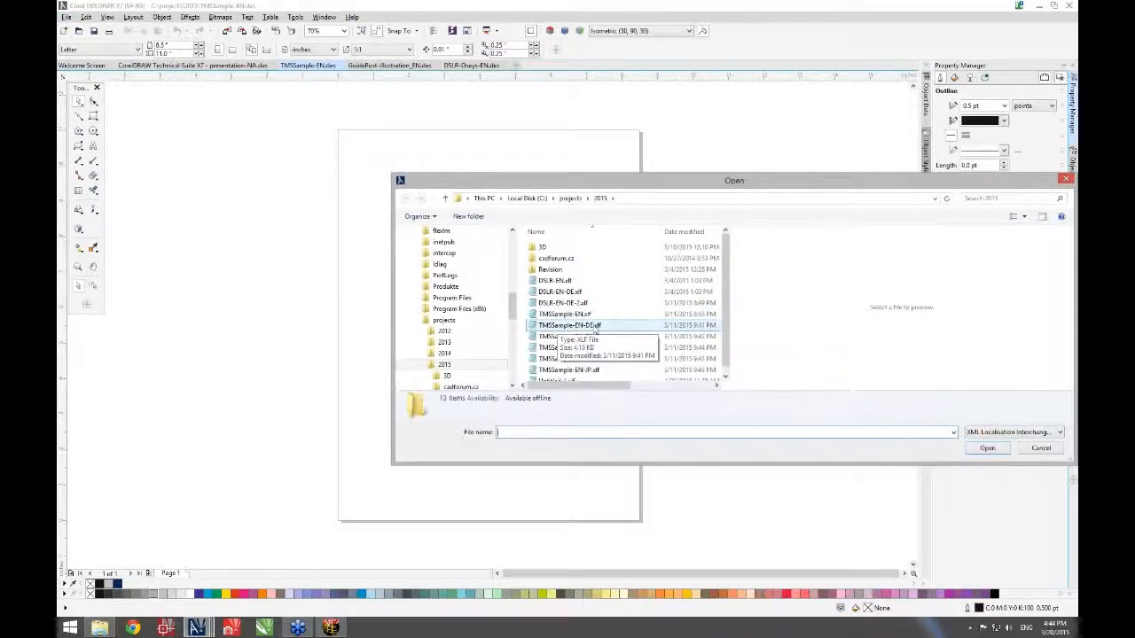
pyautogui.click(593, 327)
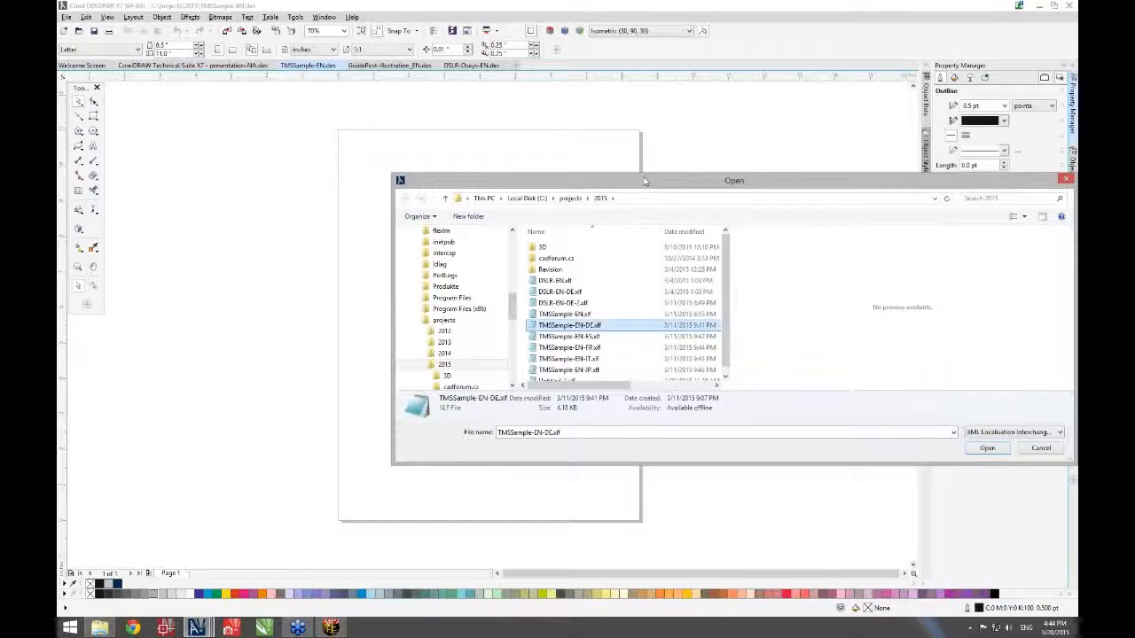
pyautogui.moveTo(645, 181); pyautogui.dragTo(586, 162)
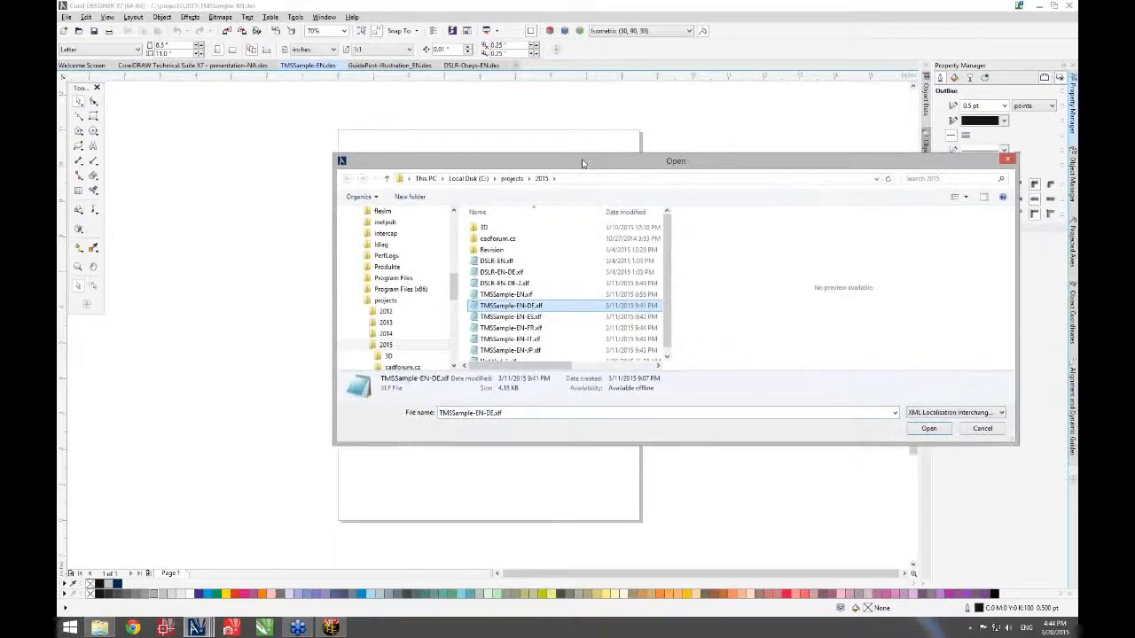
pyautogui.click(928, 429)
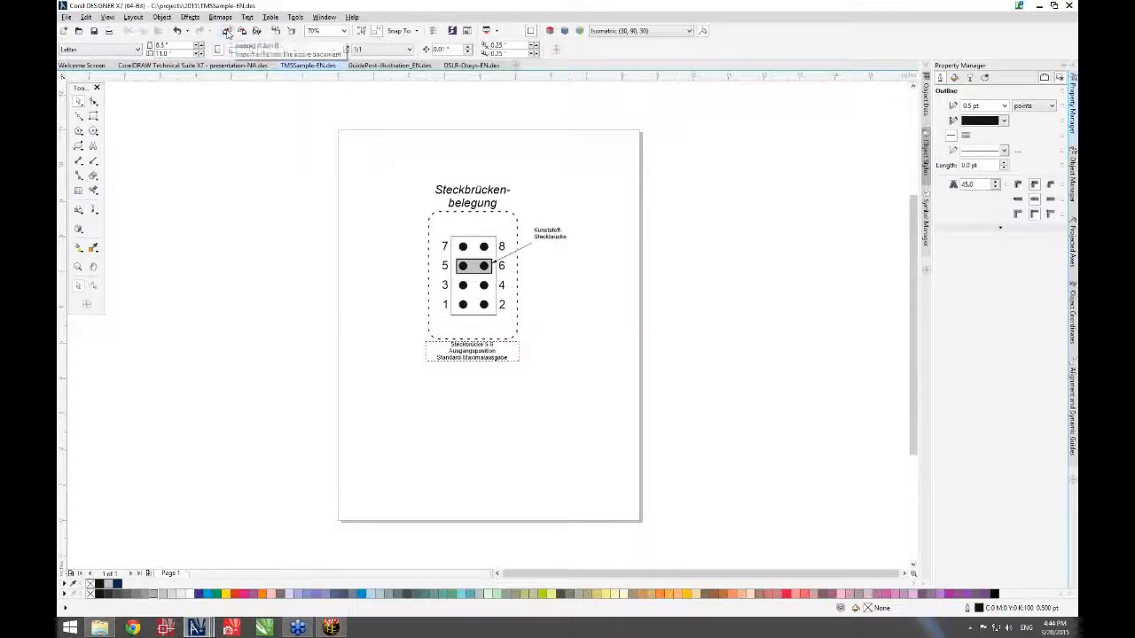
pyautogui.click(178, 32)
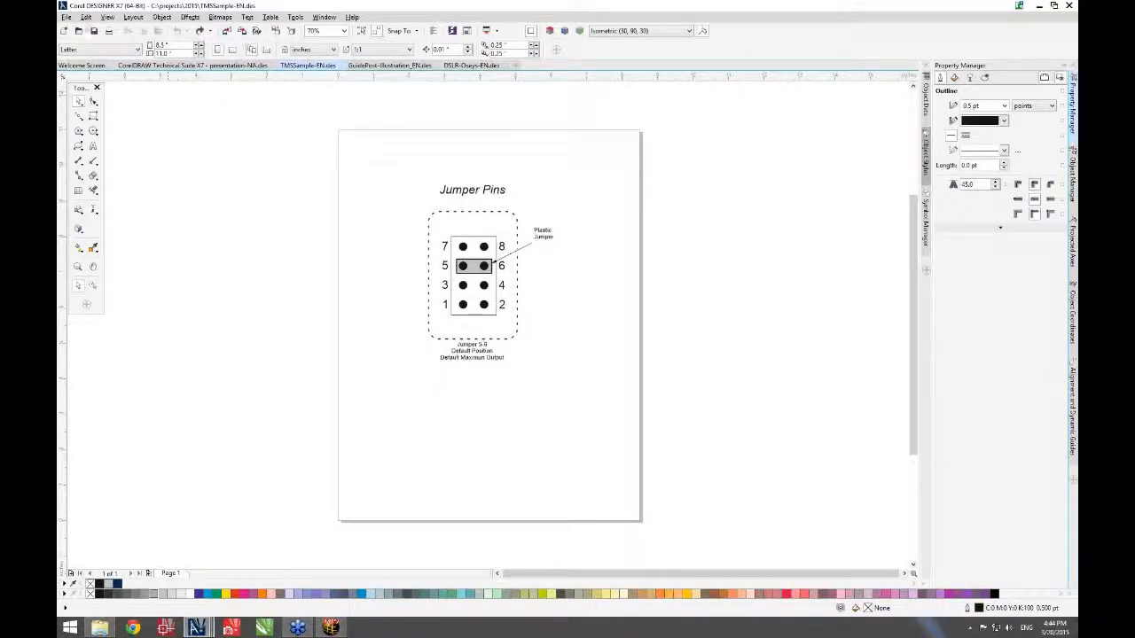
# - Import the Spanish translation file TMSSample-EN-ES.xlf into the Jumper Pins drawing, show the Object Manager, and undo the import
pyautogui.click(65, 16)
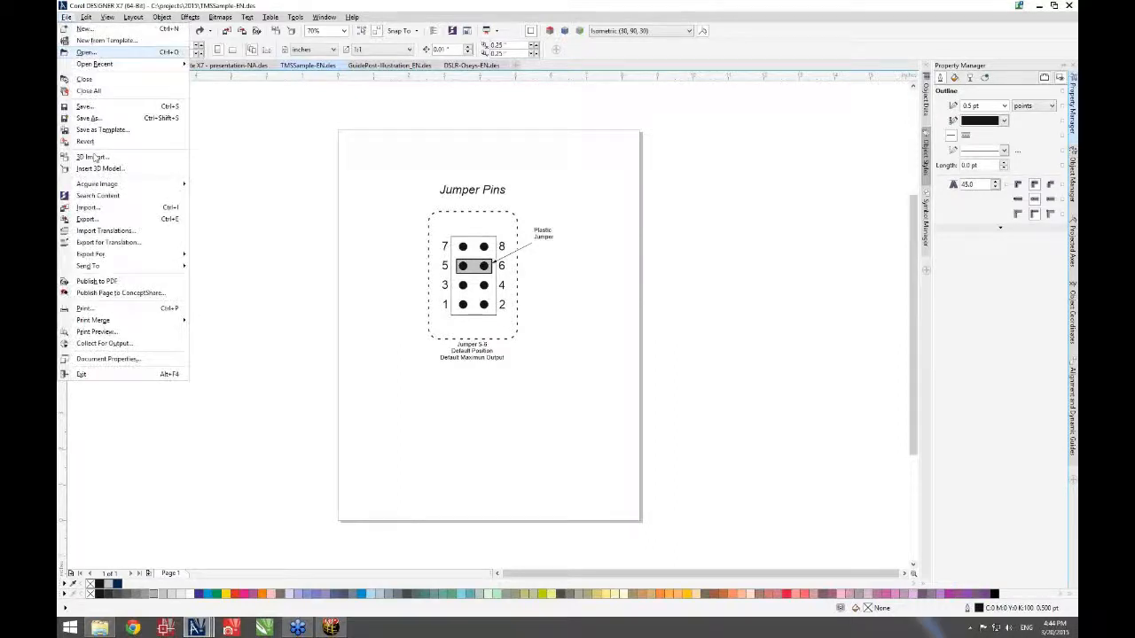
pyautogui.click(95, 233)
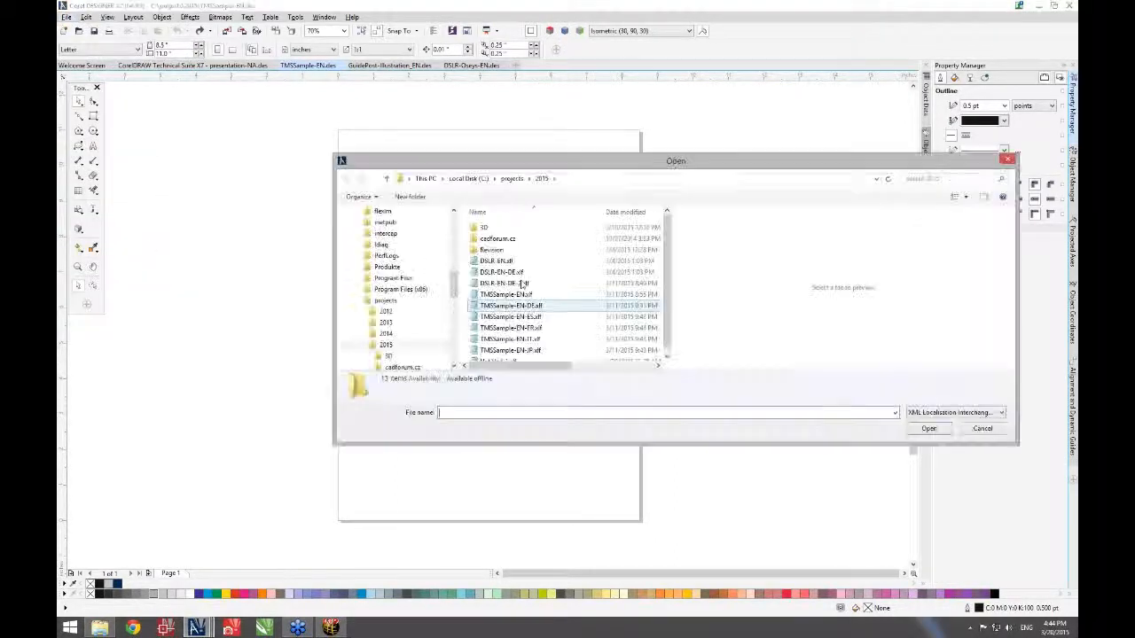
pyautogui.click(509, 321)
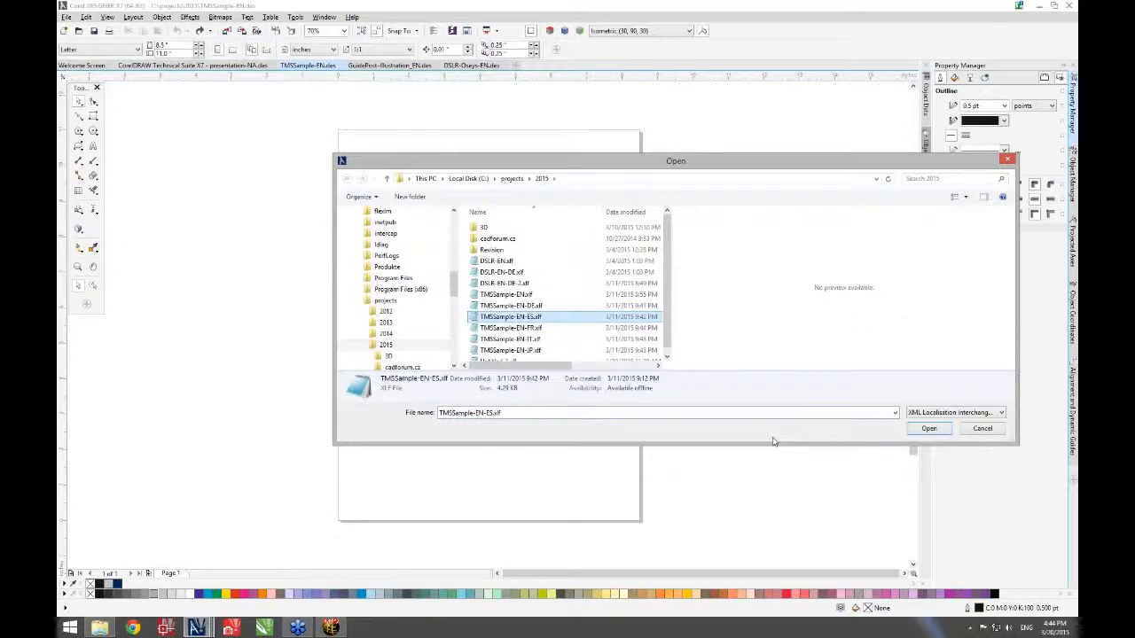
pyautogui.click(926, 429)
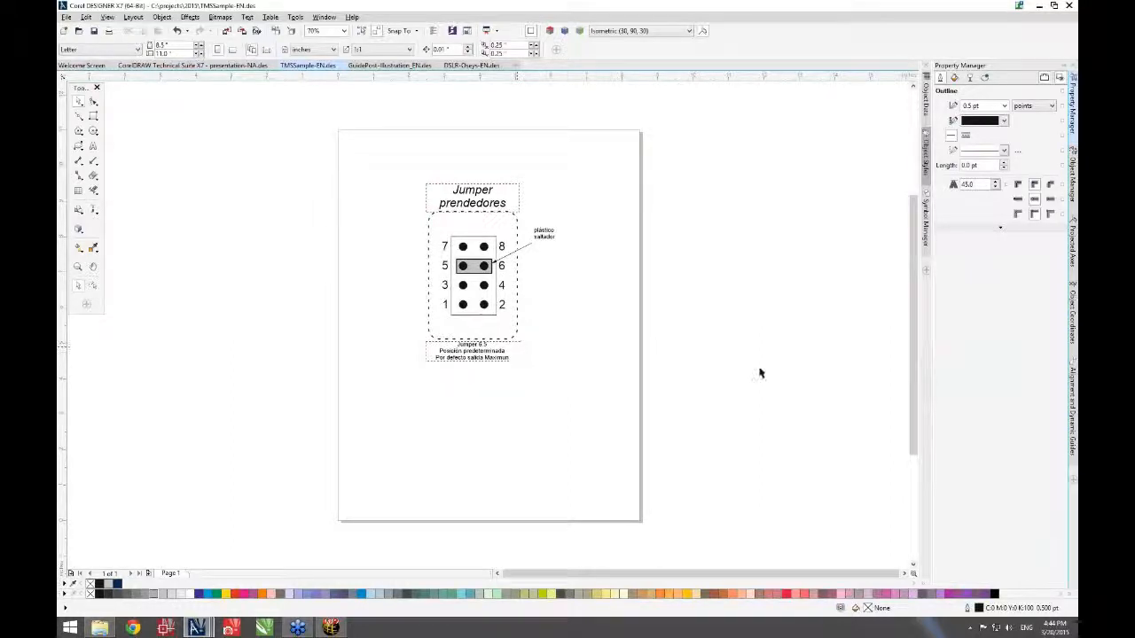
pyautogui.click(1073, 175)
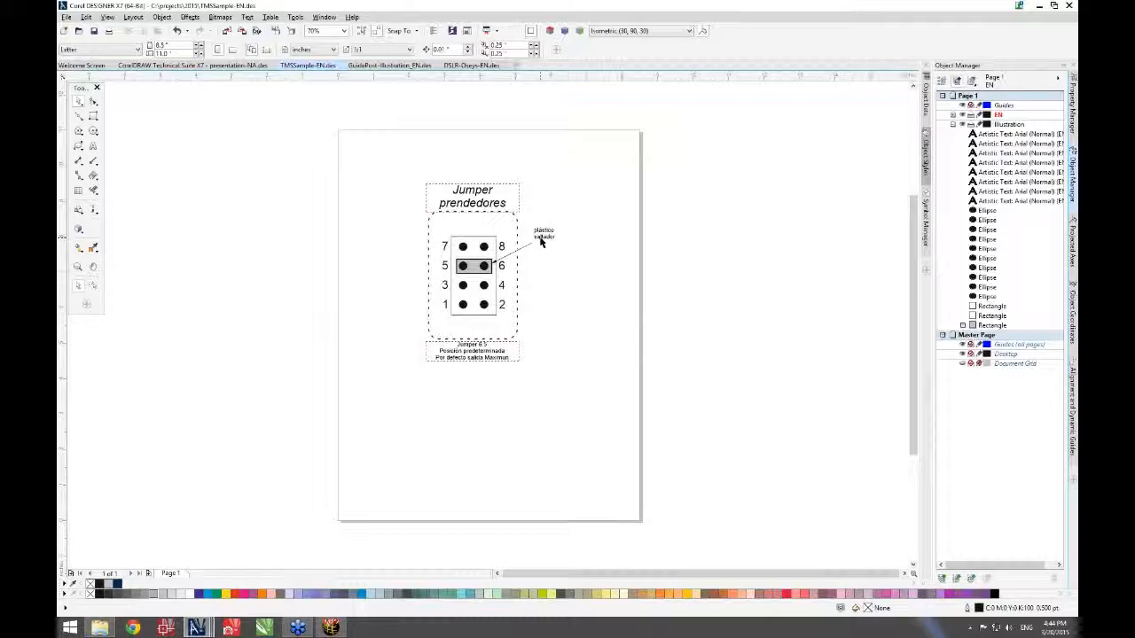
pyautogui.click(178, 31)
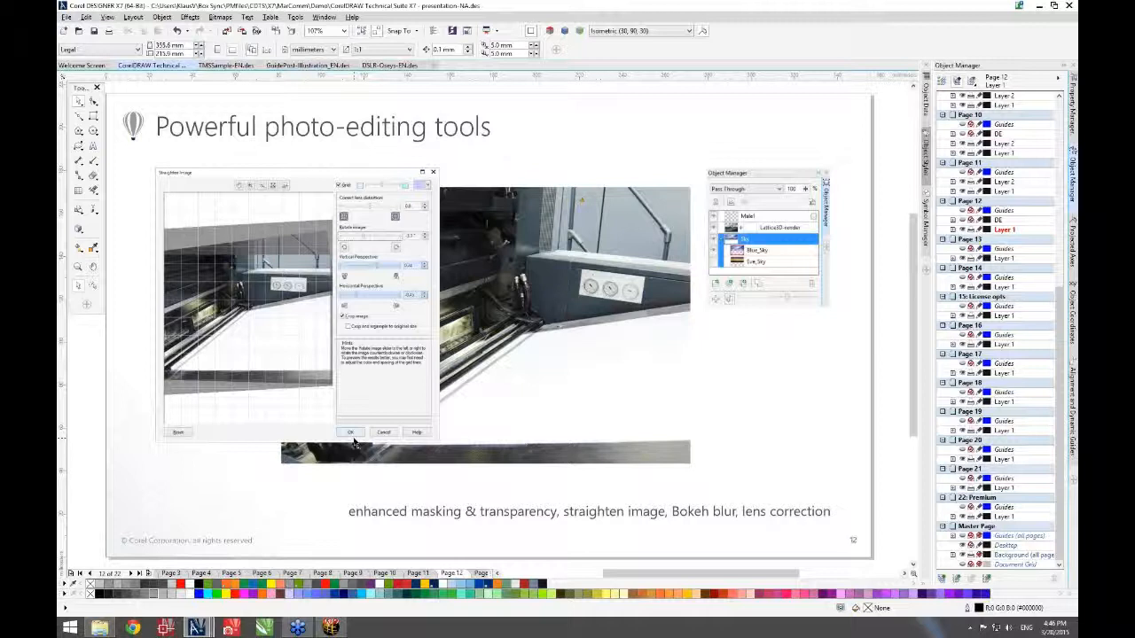
# - Preview straightening the large machine photo with a -4.6° rotation and 0.16 vertical perspective, cancel the adjustment, and deselect the photo
pyautogui.click(556, 321)
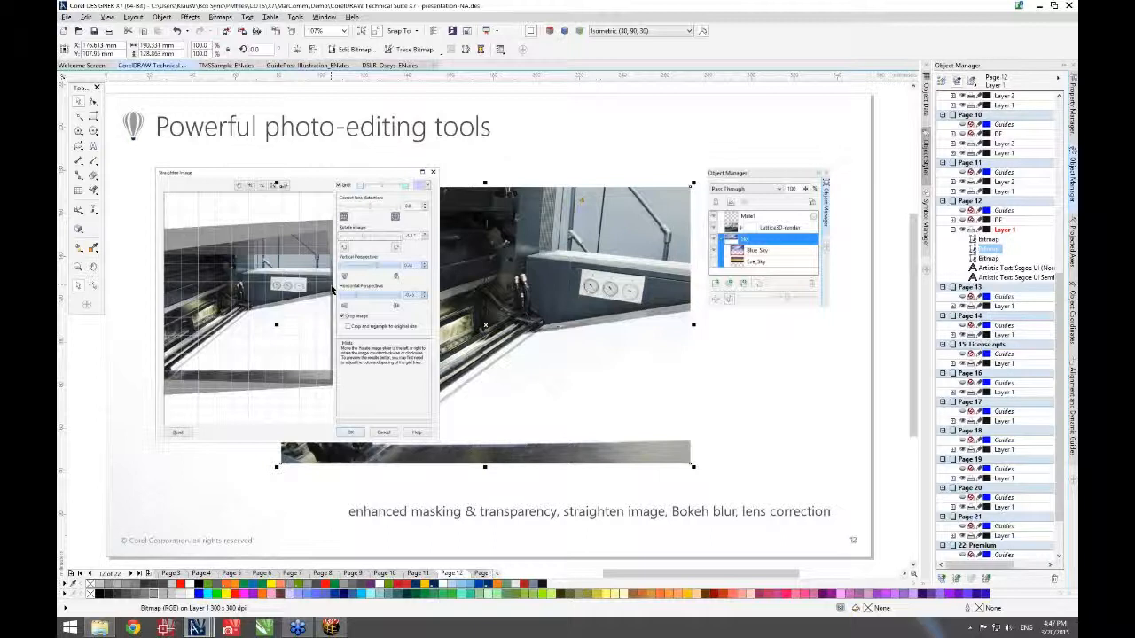
pyautogui.click(216, 18)
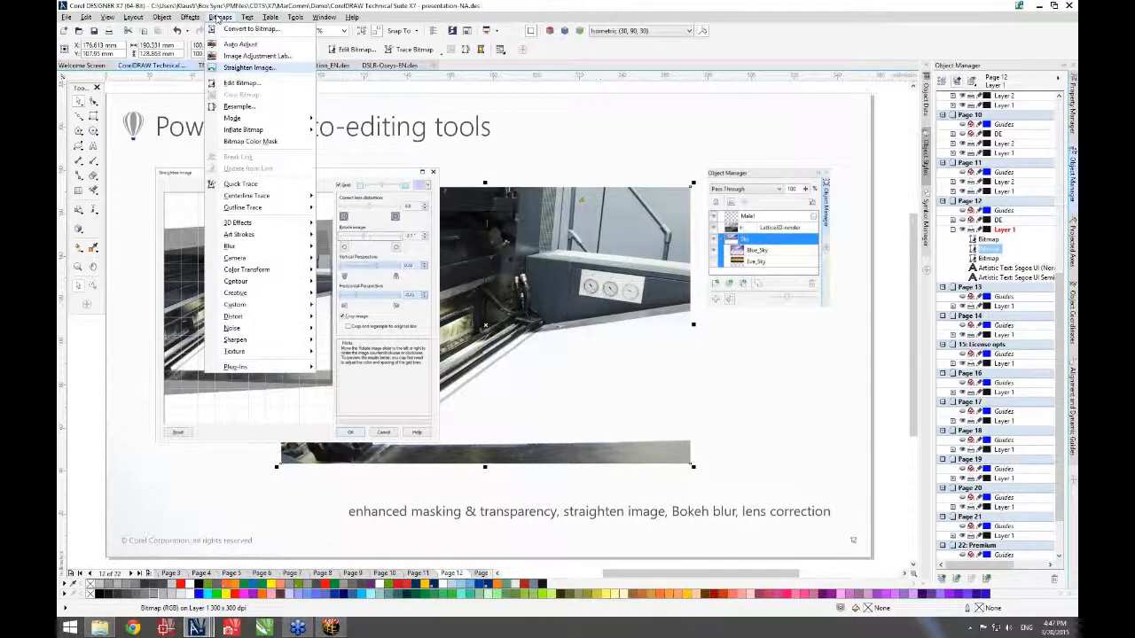
pyautogui.click(244, 67)
pyautogui.moveTo(724, 208); pyautogui.dragTo(712, 210)
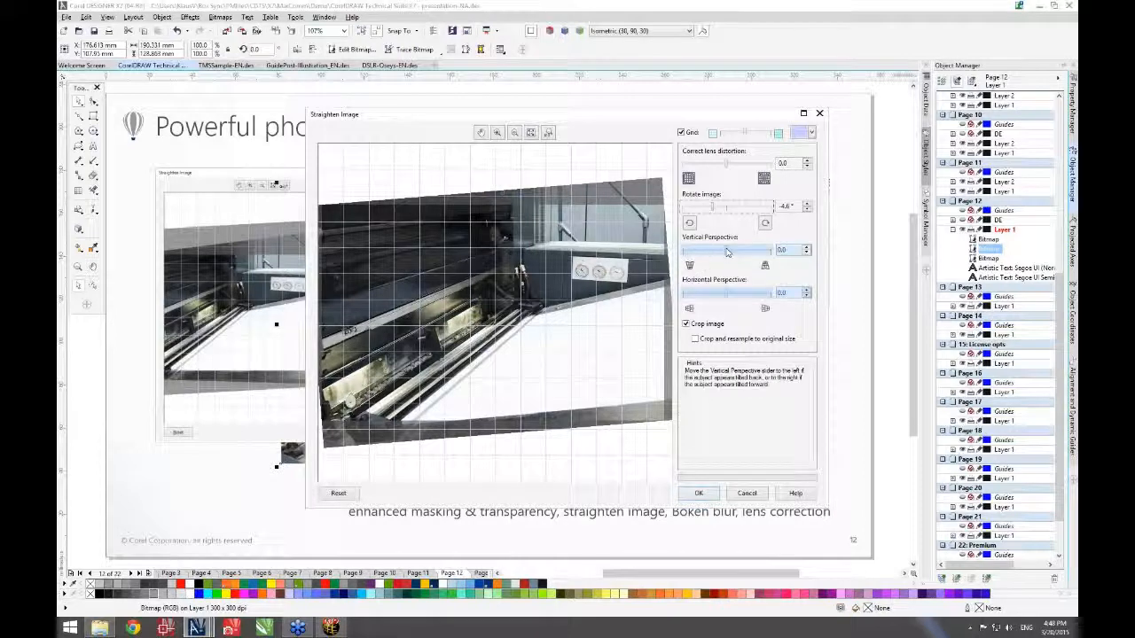
pyautogui.click(731, 252)
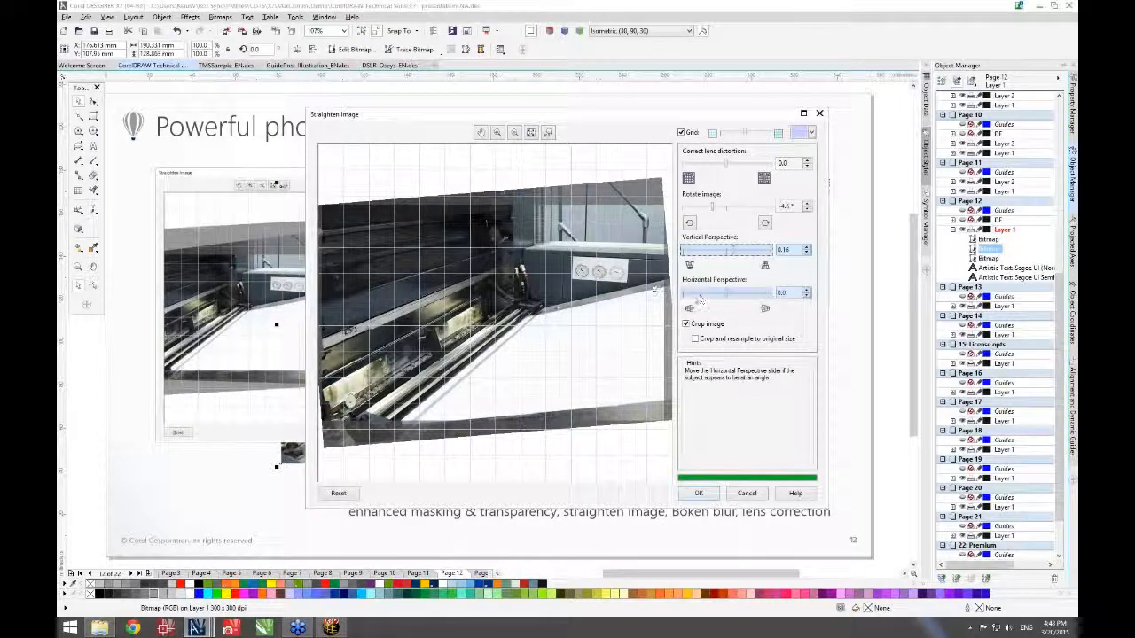
pyautogui.click(747, 495)
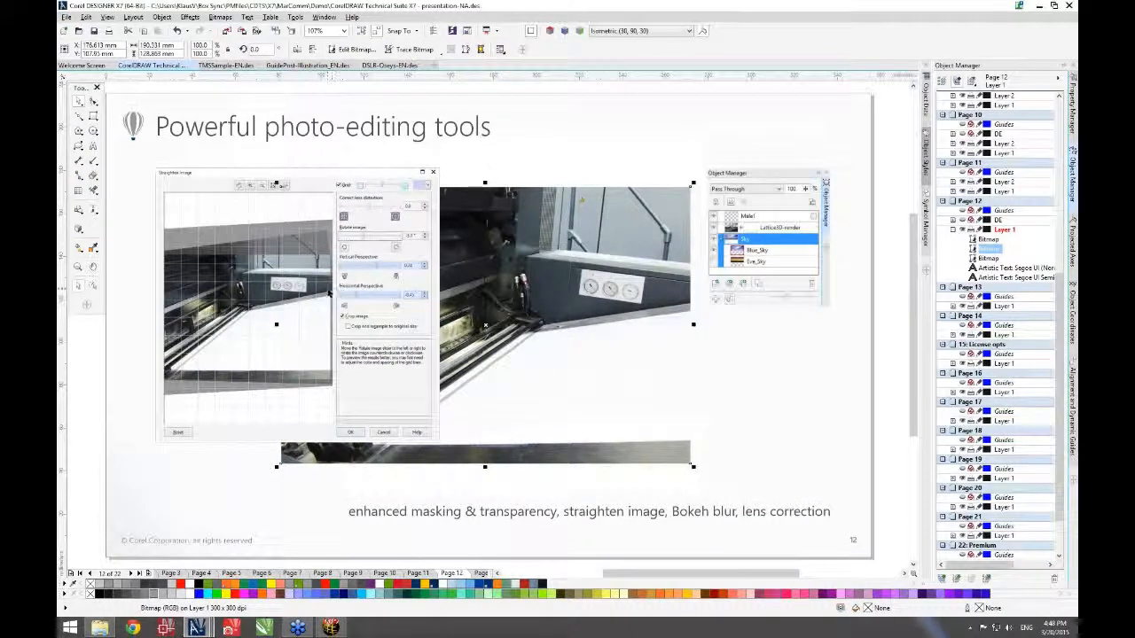
pyautogui.click(92, 482)
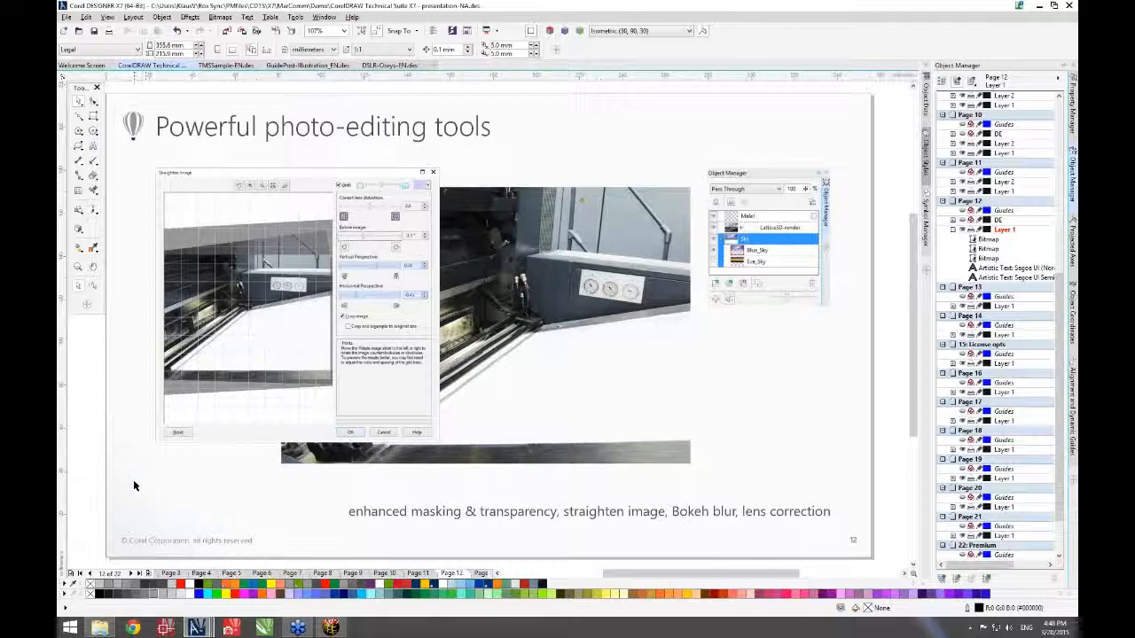
# - Check the Edit Bitmap option of the large machine photo, deselect it, and go to page 13 of the presentation
pyautogui.click(530, 344)
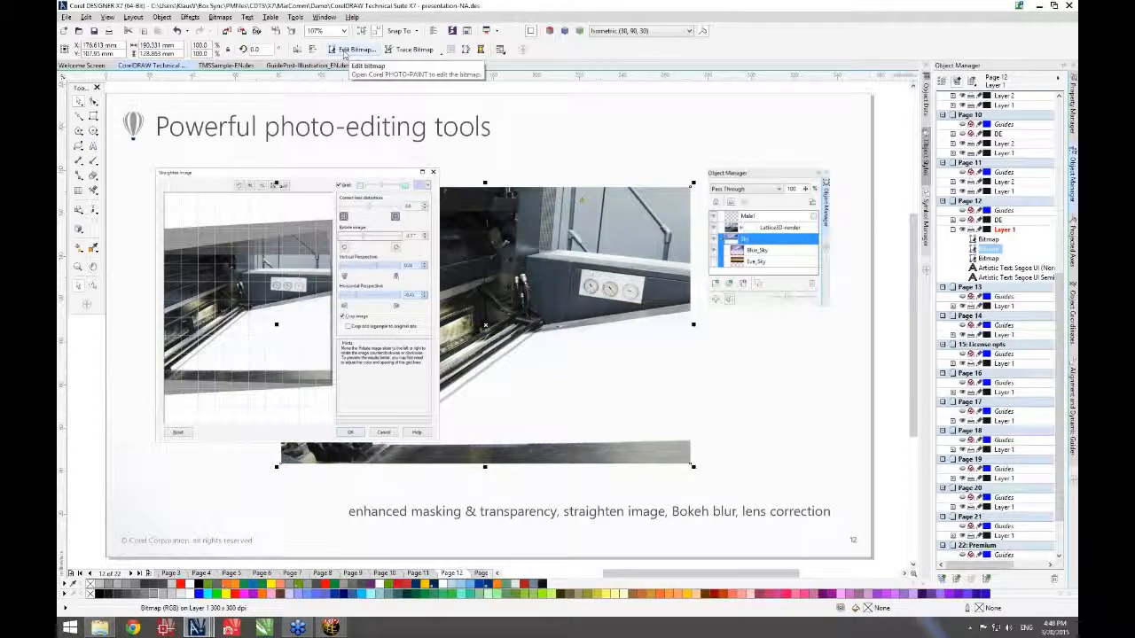
pyautogui.click(87, 431)
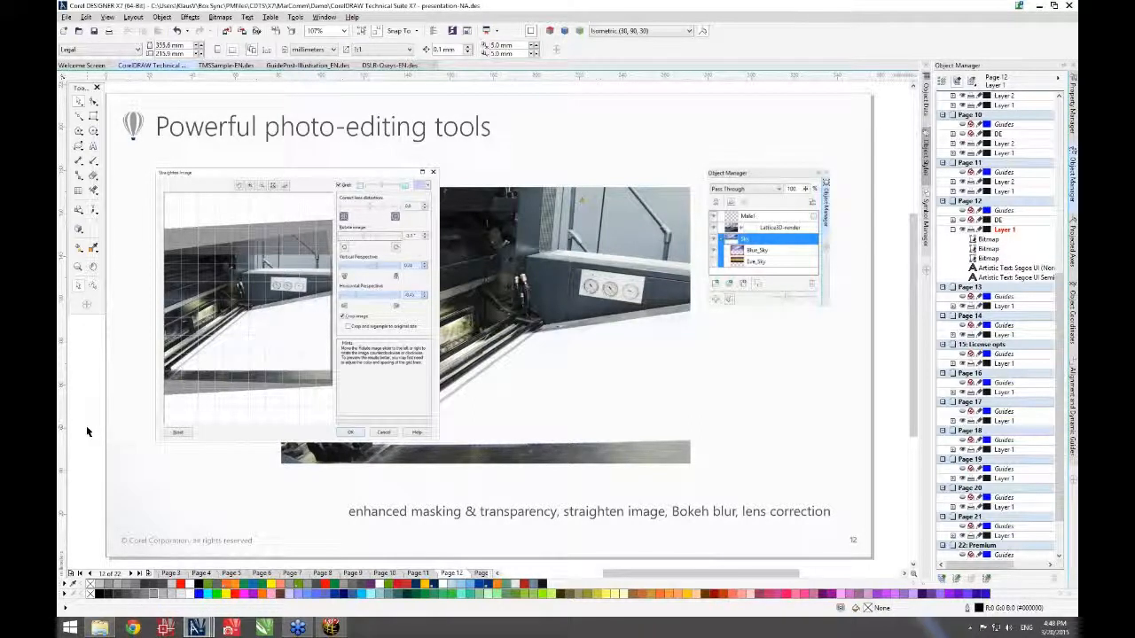
pyautogui.press('pagedown')
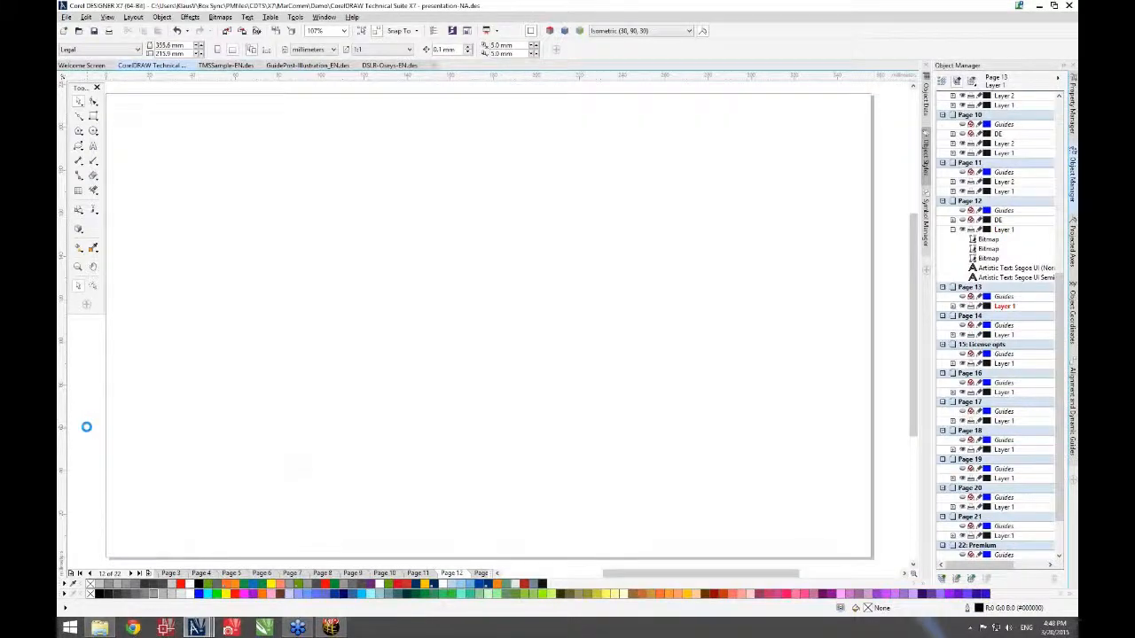